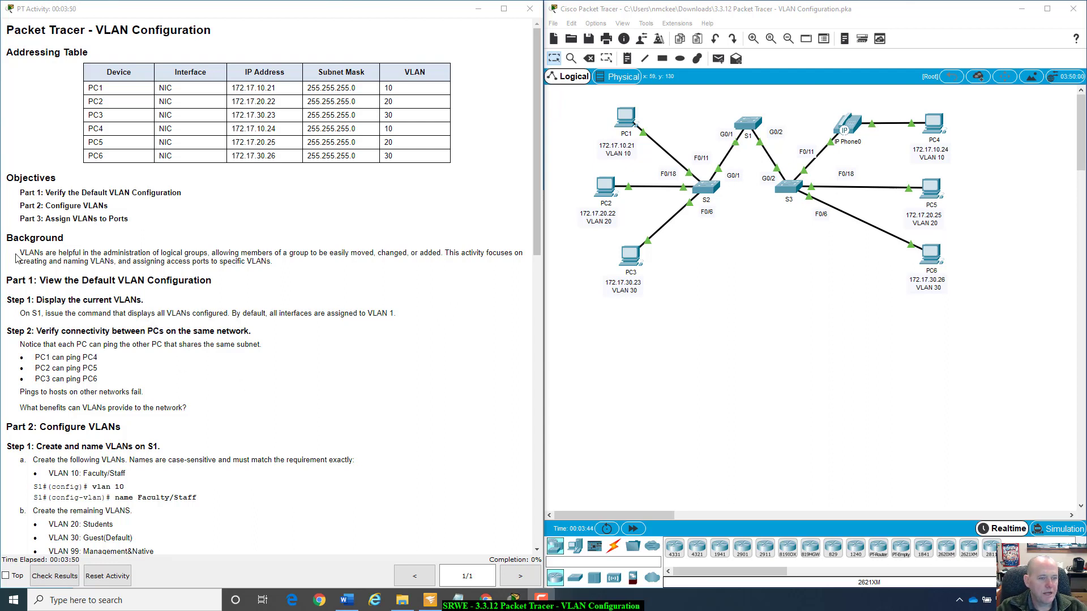
Read the activity instructions for displaying the current VLANs on S1, highlighting the note about the default VLAN assignment.
scroll(153, 265, "down", 1)
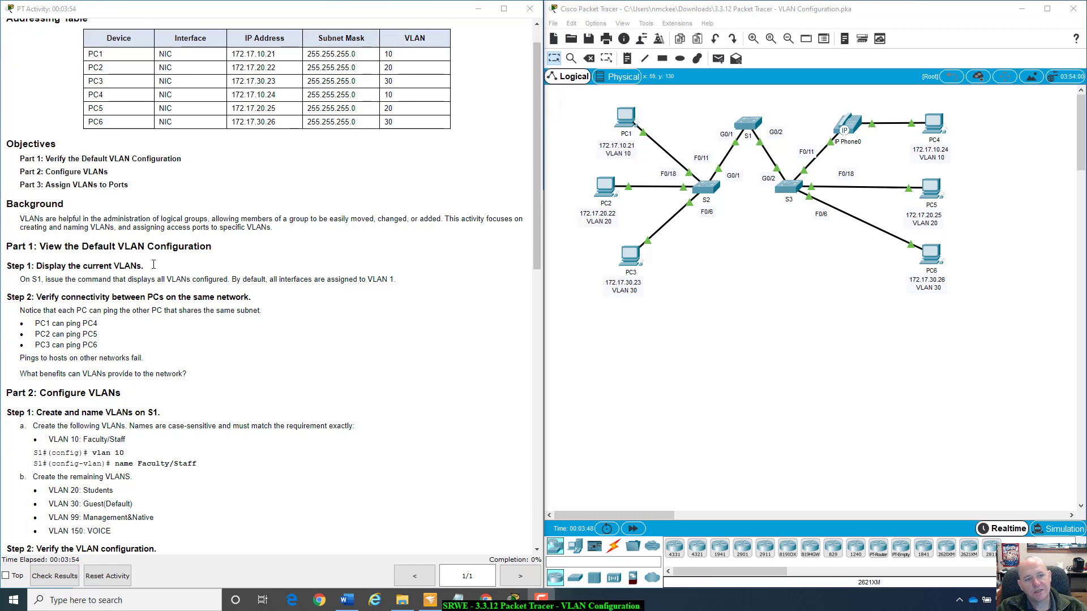
scroll(154, 265, "down", 4)
scroll(153, 264, "down", 1)
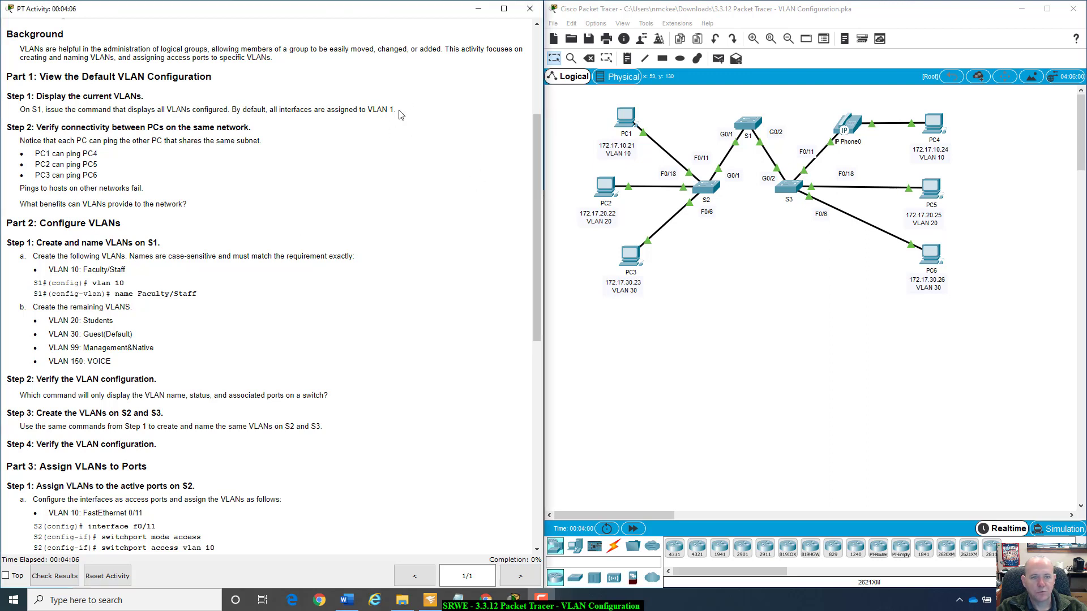
left_click_drag(400, 113, 236, 112)
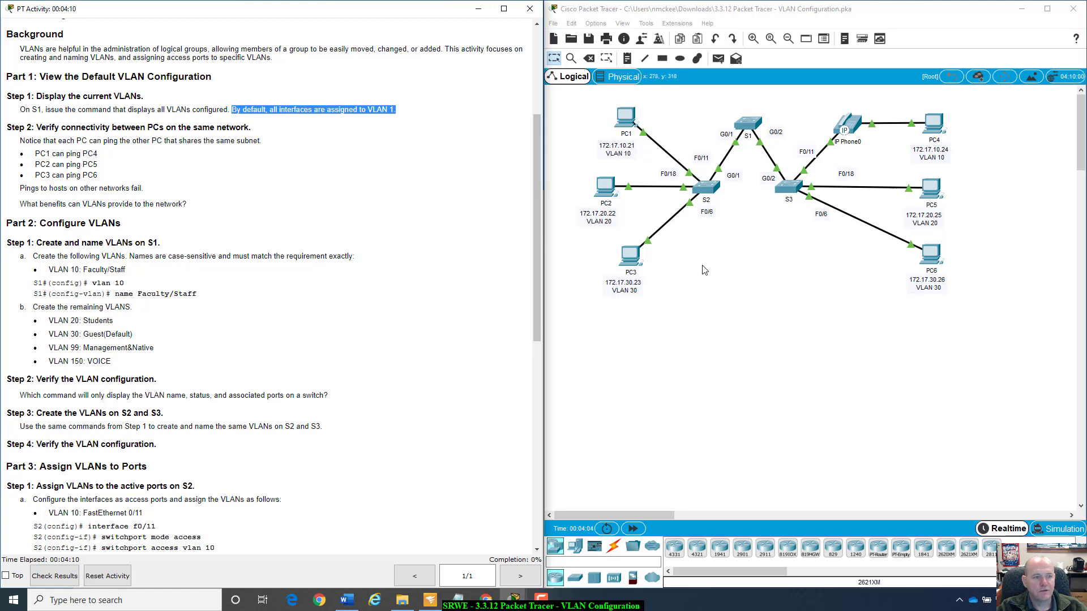
Try to enter privileged EXEC mode on switch S1's command line.
left_click(745, 124)
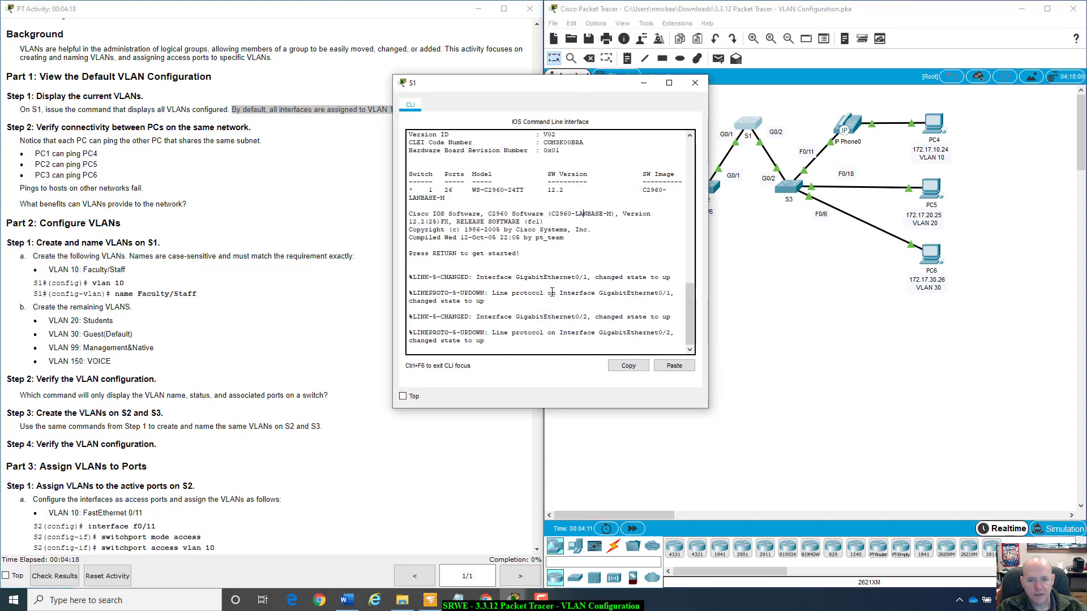
key("Return")
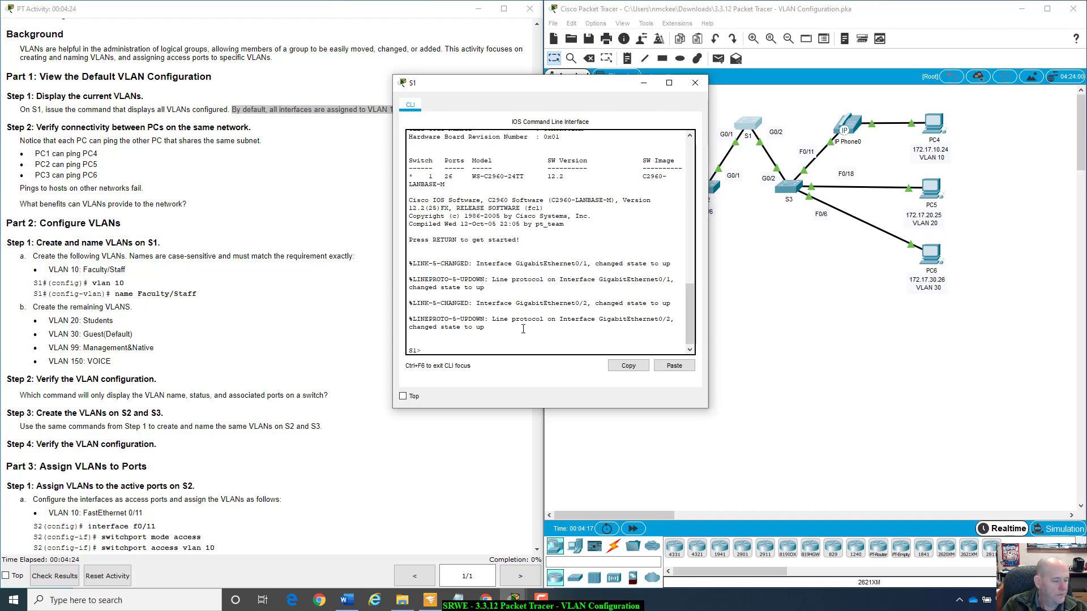
type("enalbe")
key("Return")
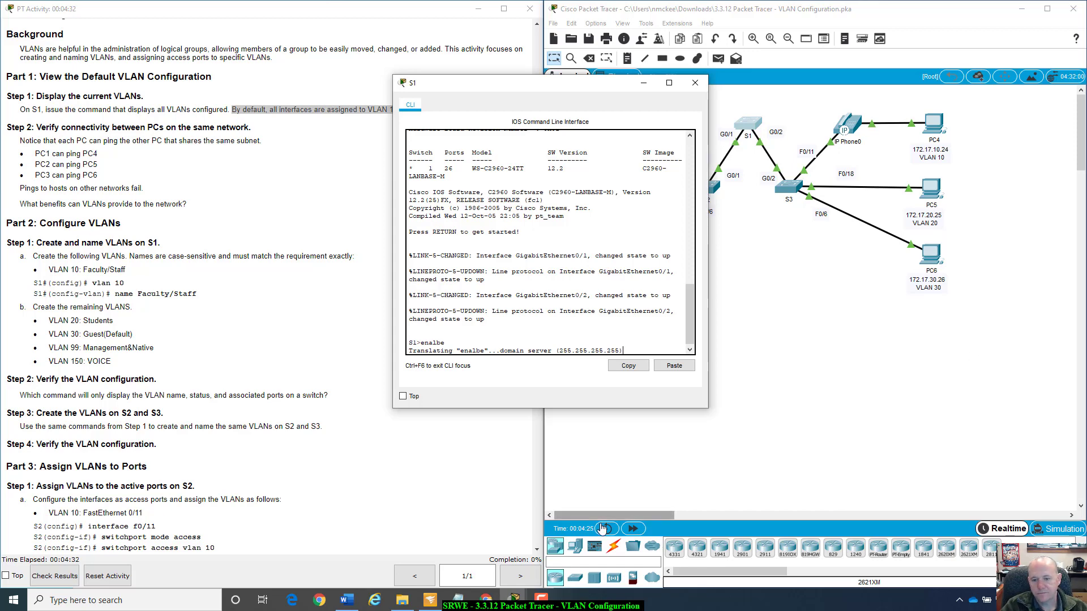
Power cycle all devices to reset the network, then fast-forward the simulation time.
left_click(608, 532)
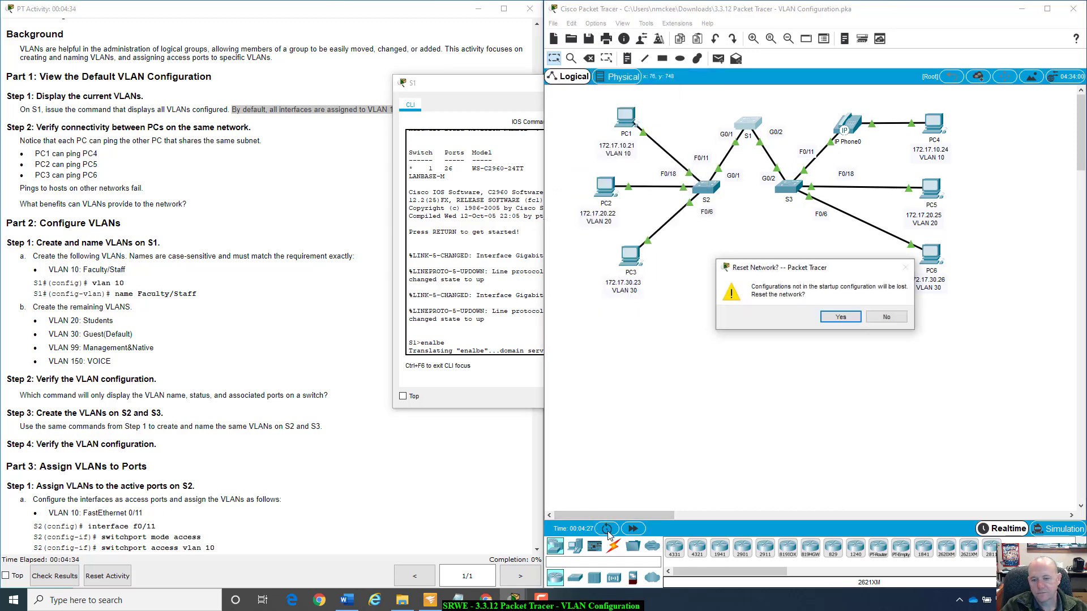
left_click(831, 325)
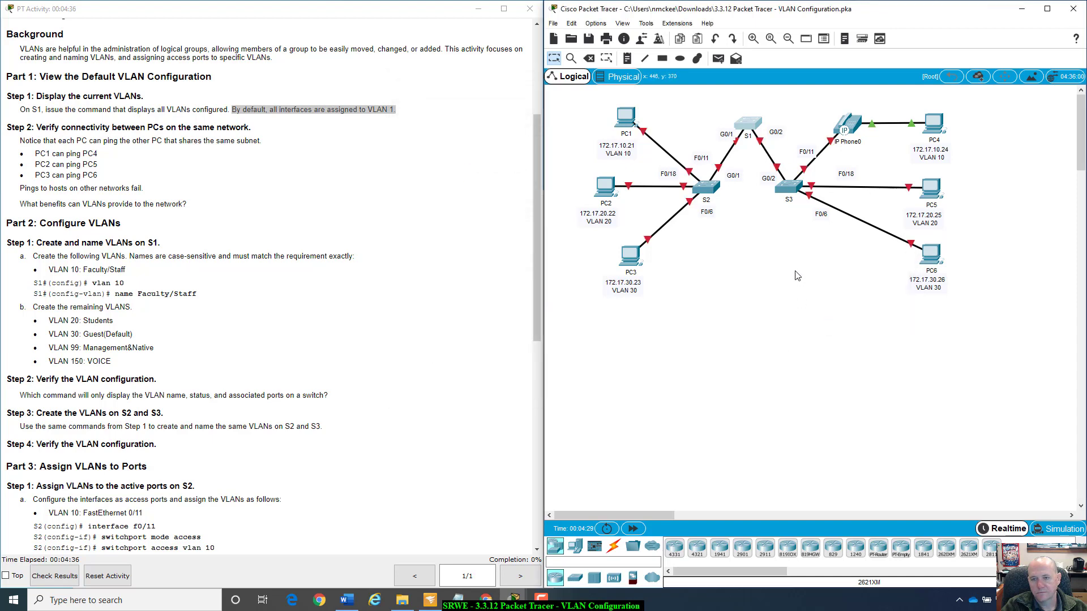
left_click(634, 530)
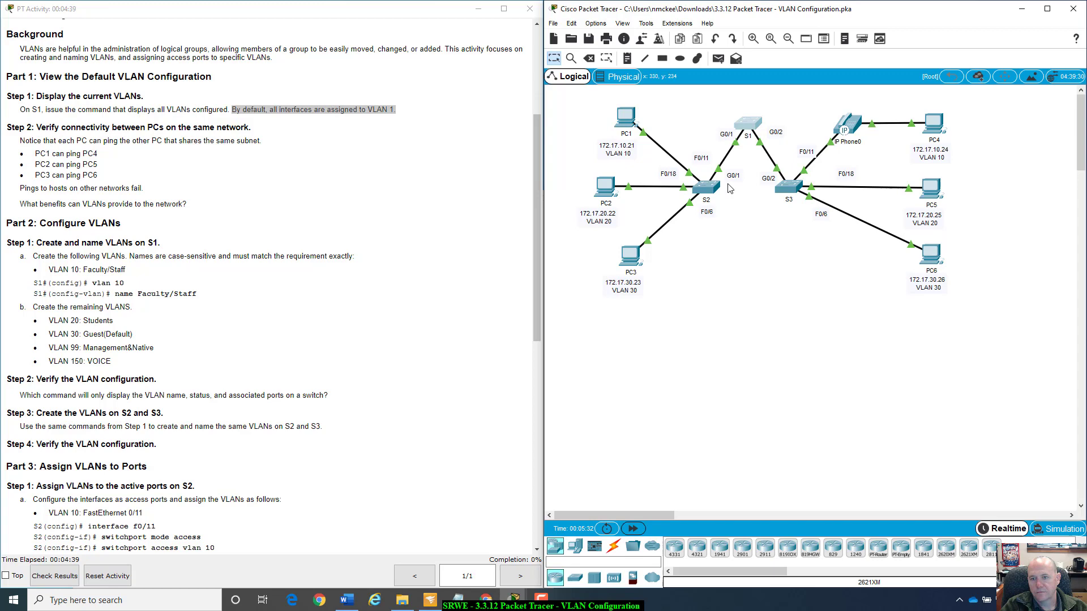
Open the command line of switch S1 and enter privileged EXEC mode with enable.
left_click(748, 125)
left_click_drag(745, 144, 824, 149)
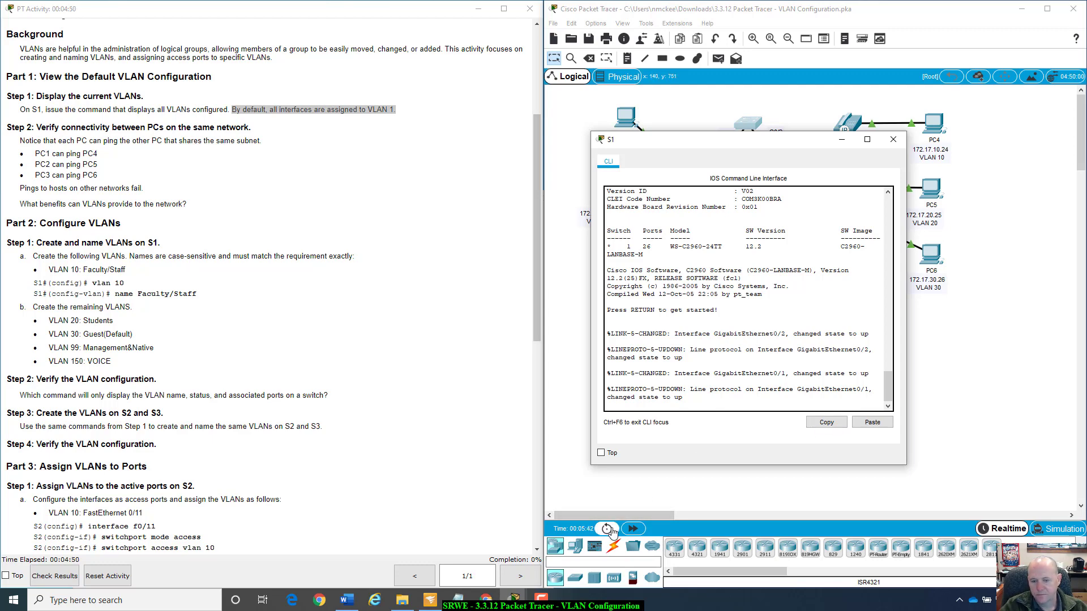
left_click(789, 365)
key("Return")
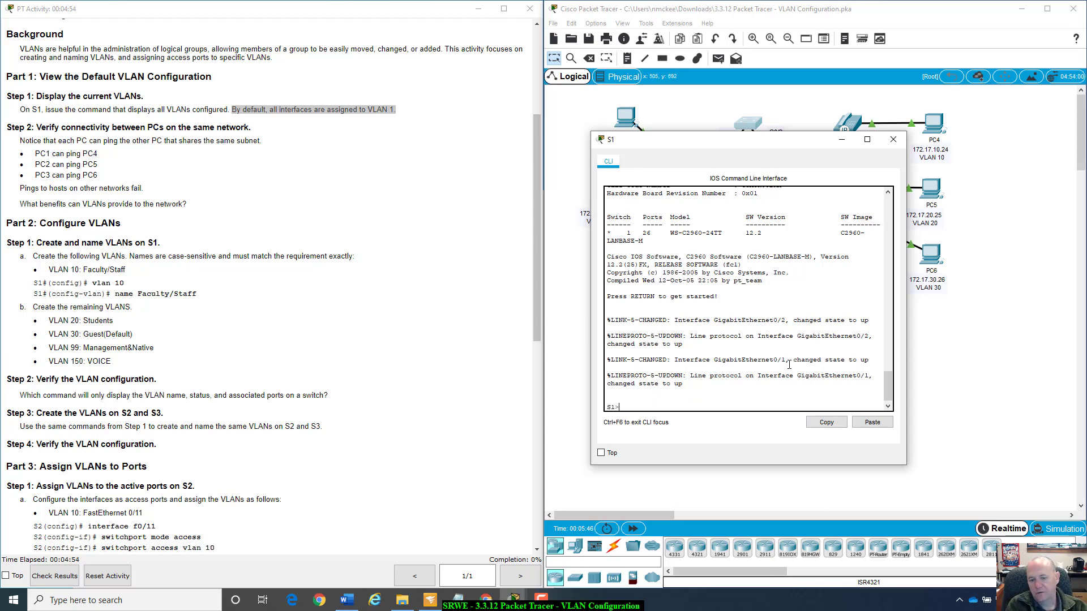
type("enabele")
key("Return")
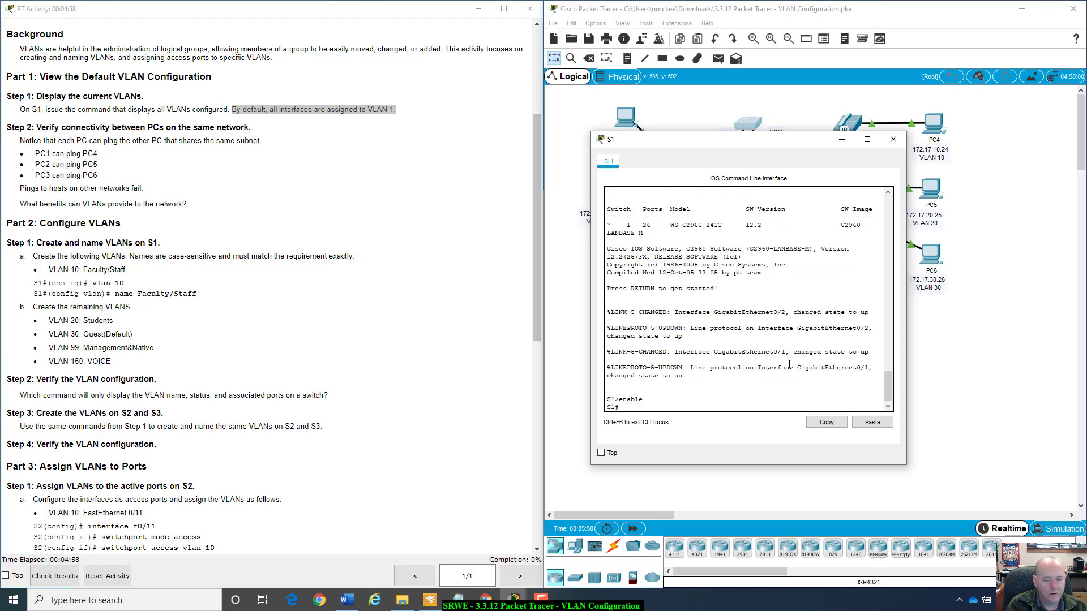
Display the VLANs configured on S1 with the show vlan brief command.
type("show ")
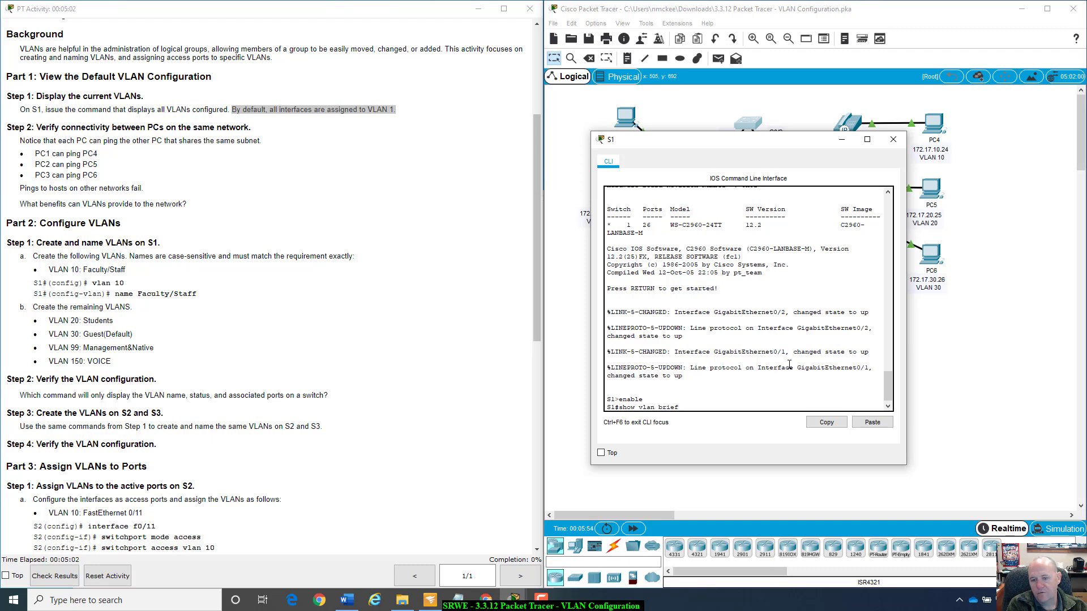
type("vlan brief")
key("Return")
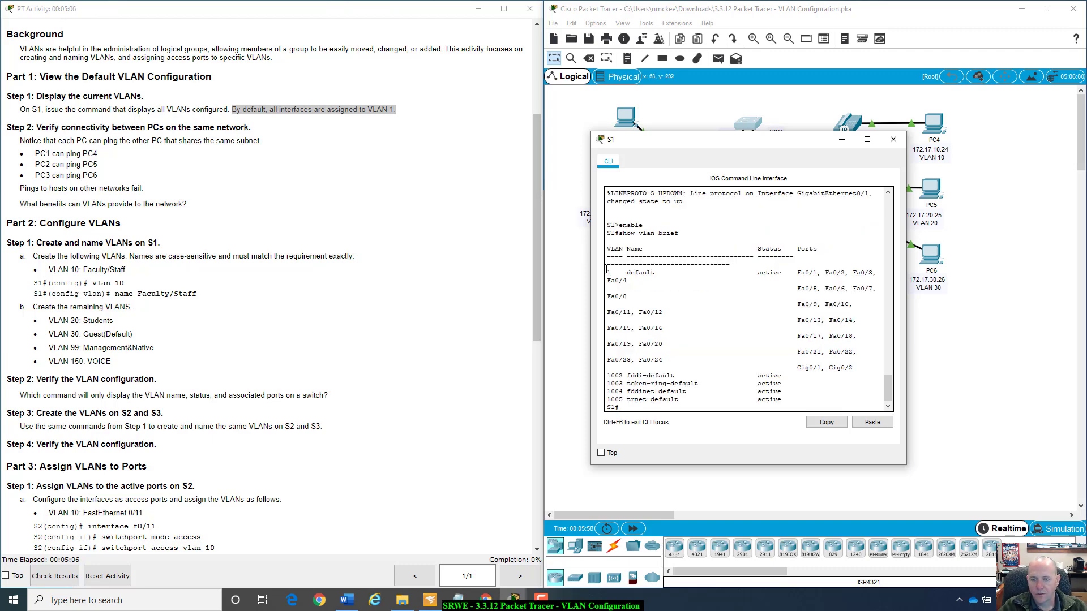
Examine the VLAN table on S1, checking the ports assigned to VLAN 1 and the default VLANs 1002 to 1005.
left_click_drag(641, 279, 765, 274)
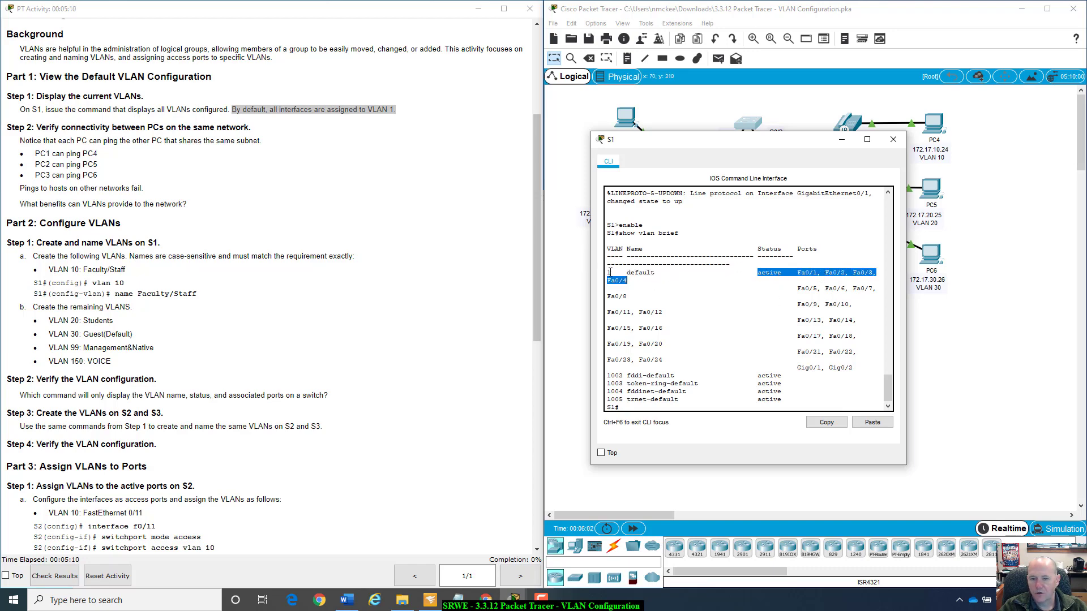
left_click_drag(609, 272, 655, 358)
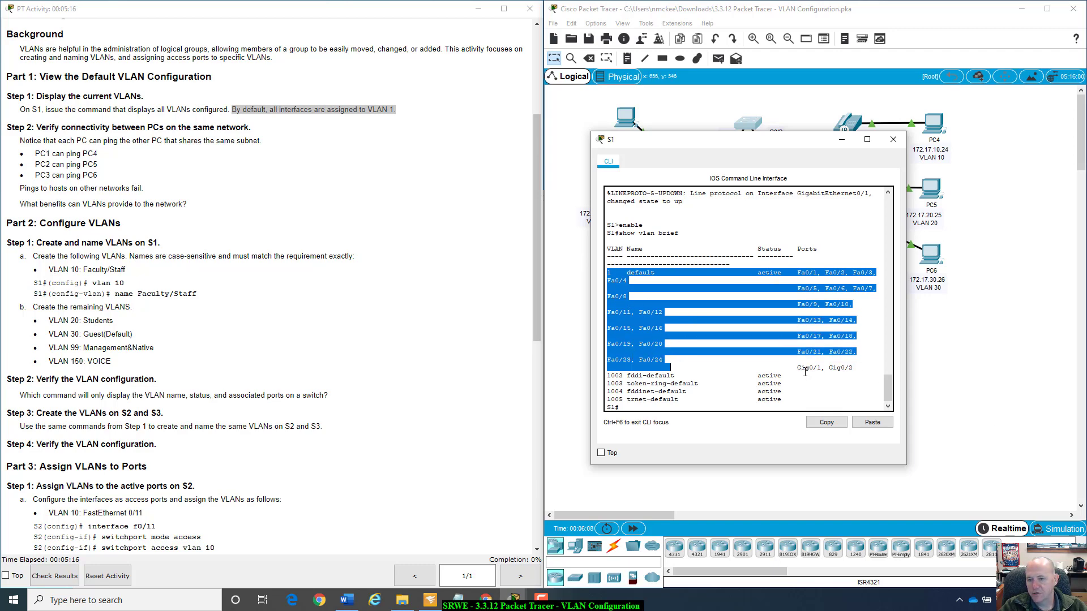
left_click_drag(795, 371, 857, 371)
left_click(855, 371)
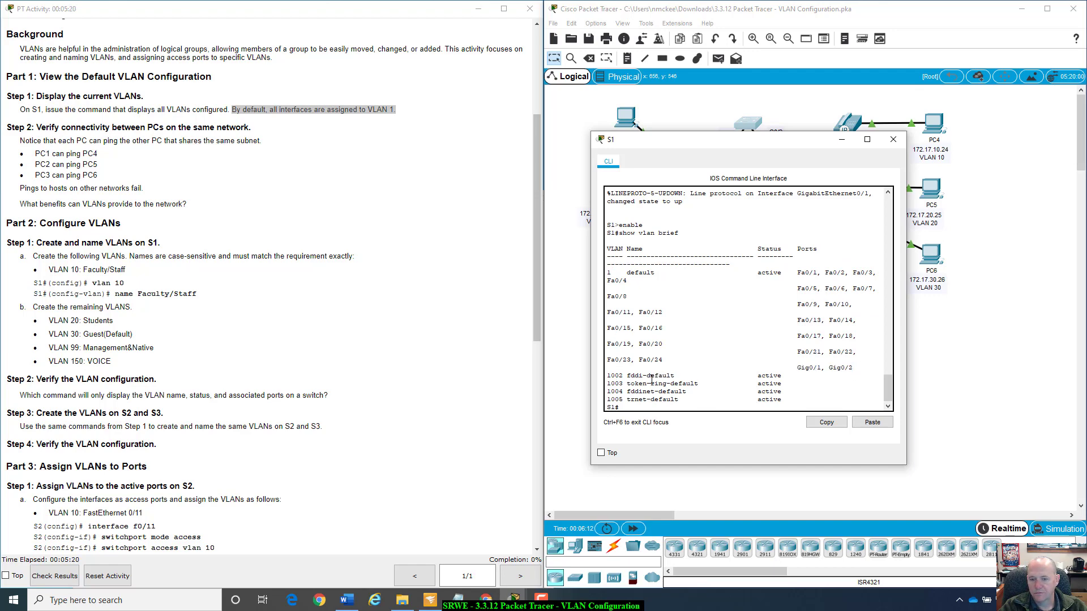
left_click_drag(607, 374, 814, 407)
left_click(822, 389)
left_click_drag(610, 378, 782, 402)
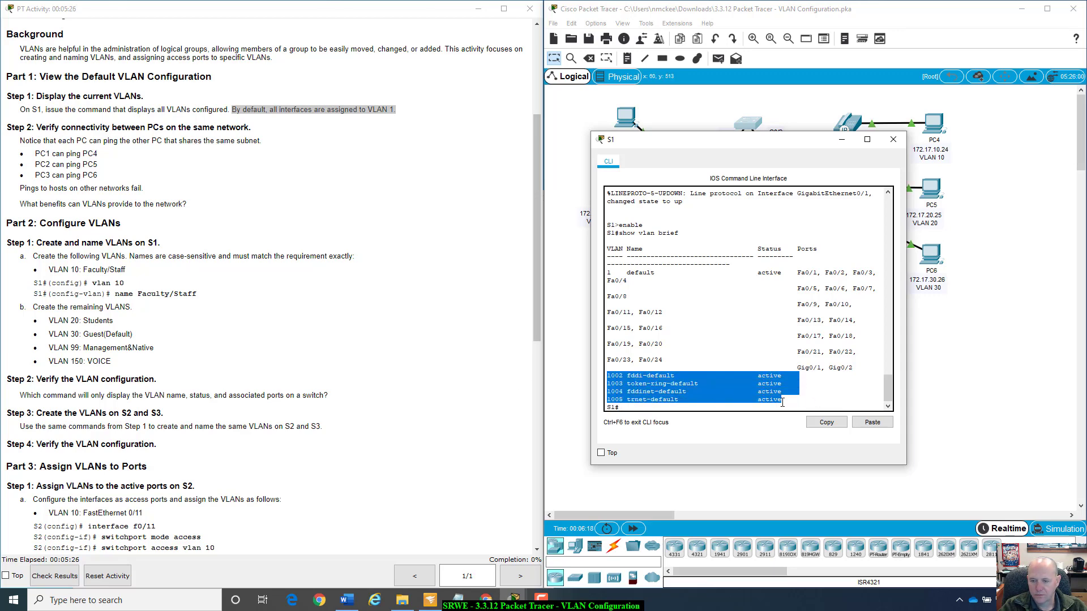
left_click(773, 406)
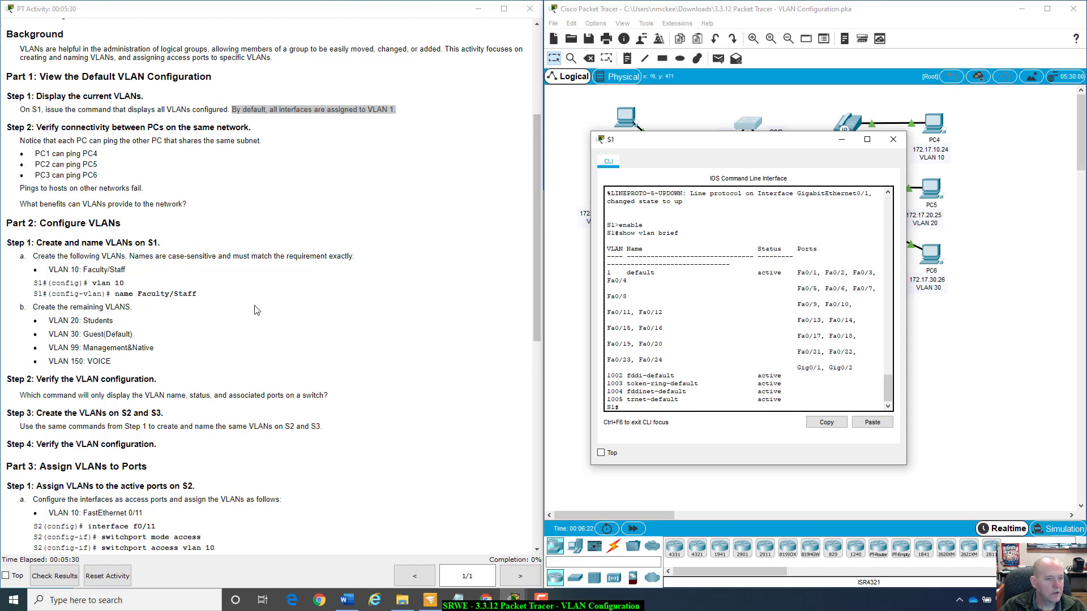
Uncover the topology from the S1 window and open the Command Prompt on PC1, widening its window.
scroll(256, 310, "up", 1)
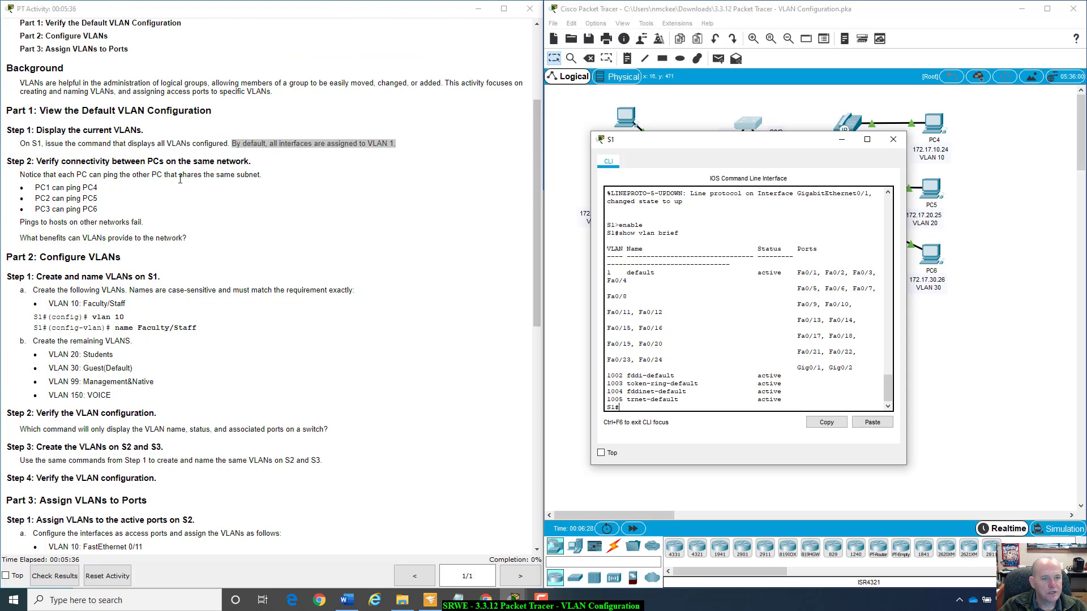
left_click_drag(809, 147, 886, 326)
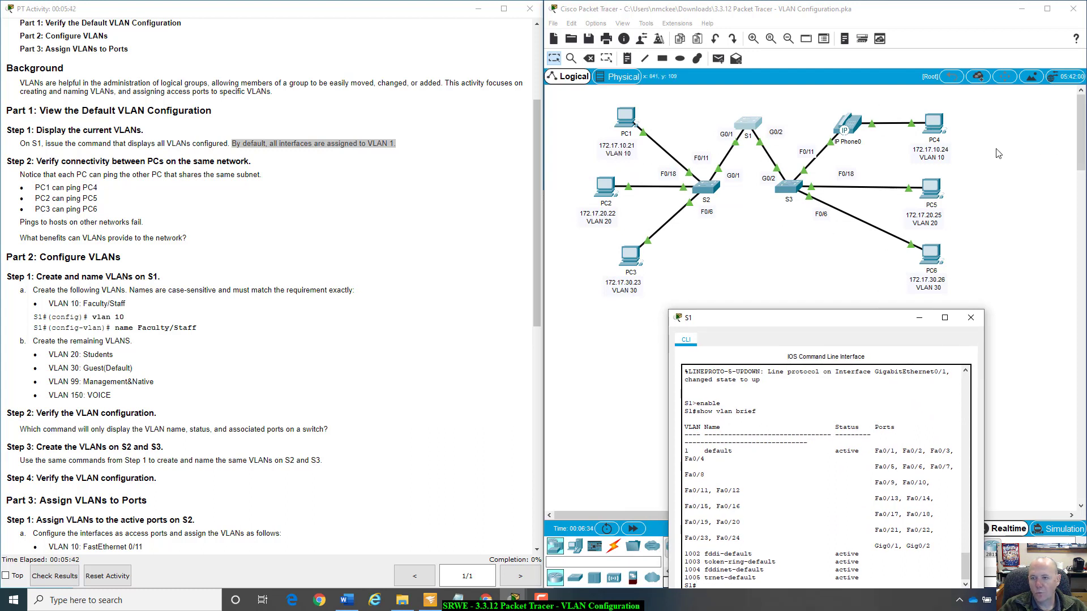
left_click(630, 118)
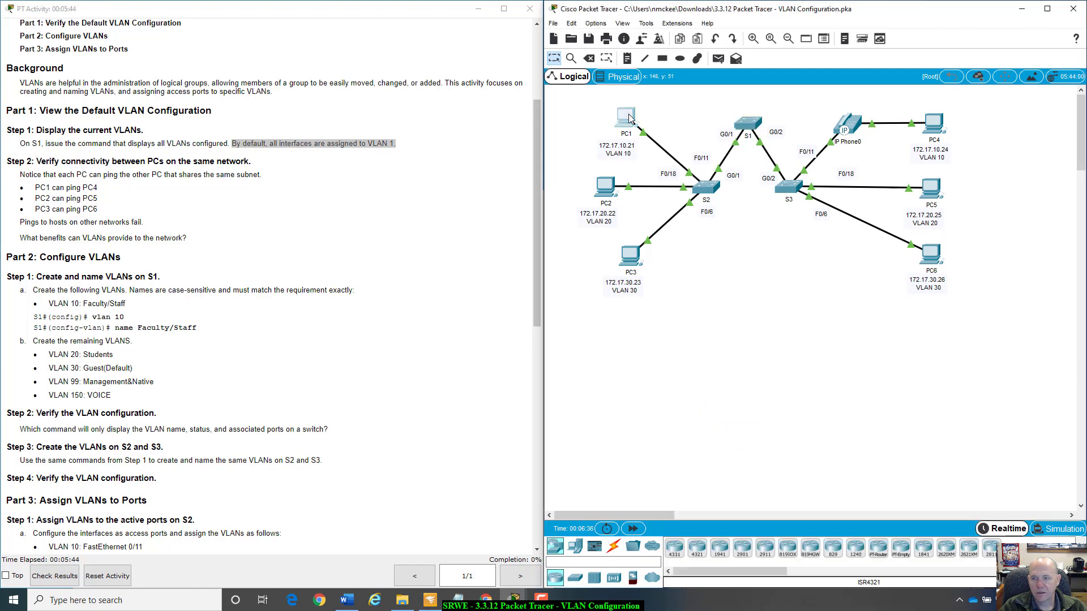
left_click(630, 118)
left_click_drag(589, 127, 822, 216)
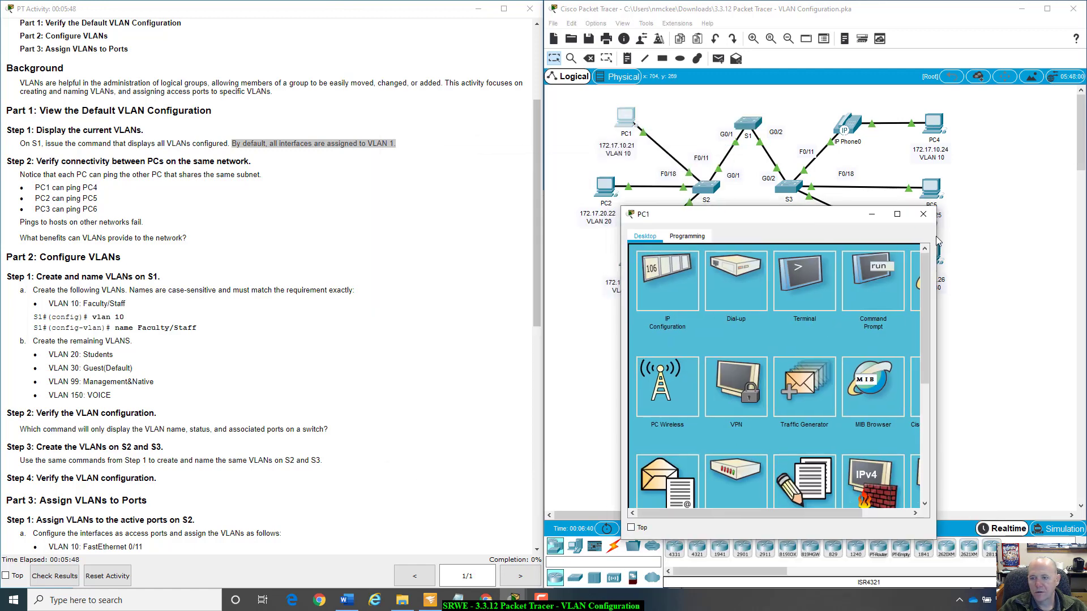
left_click_drag(937, 236, 994, 236)
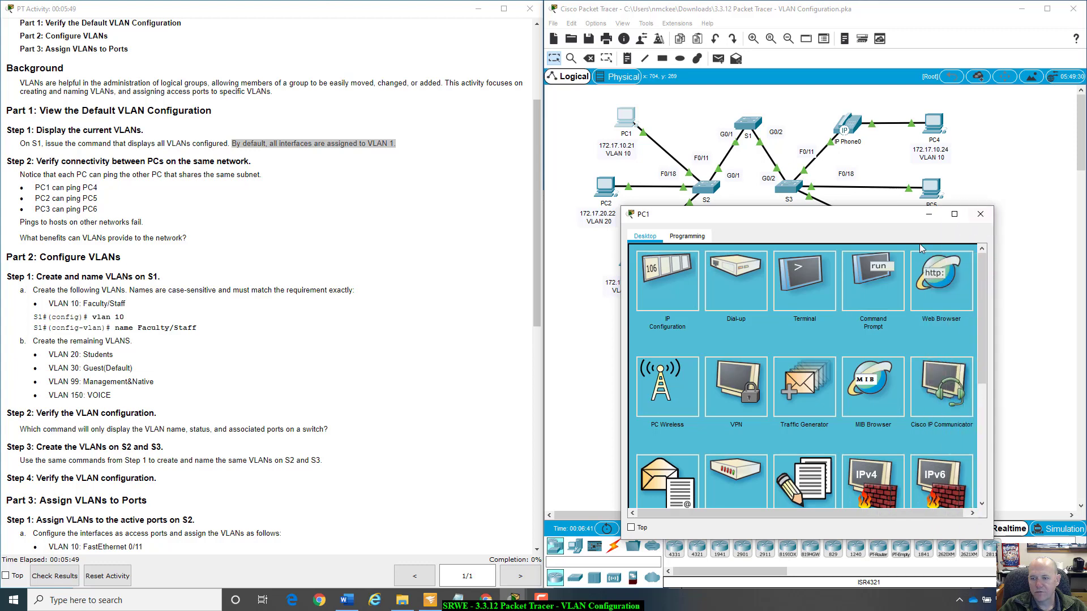
left_click(885, 269)
Ping PC4 at 172.17.10.24 from PC1's Command Prompt.
type("ping")
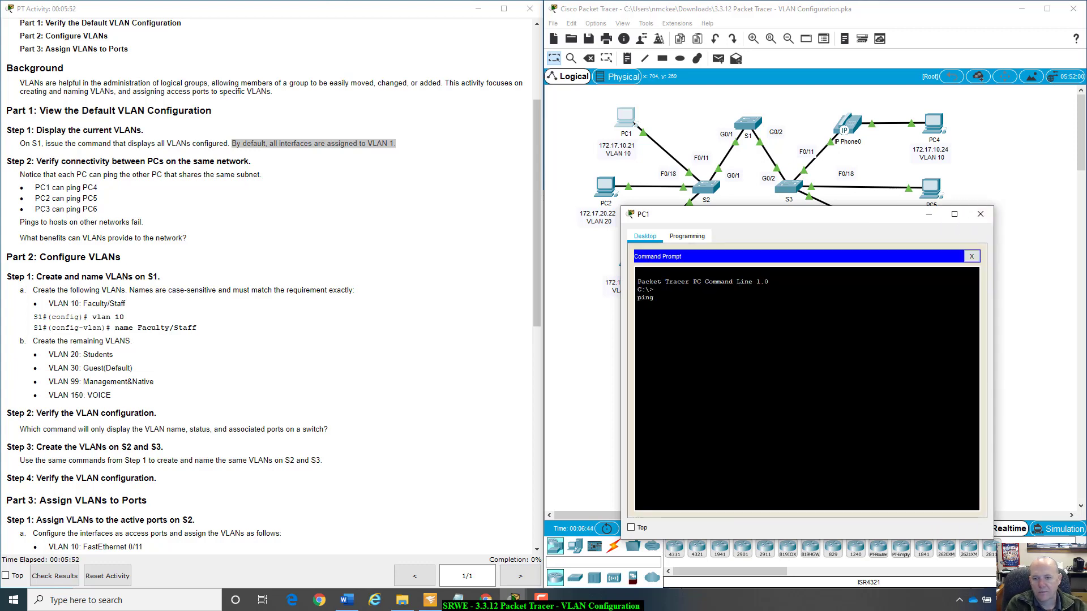
type(" 172")
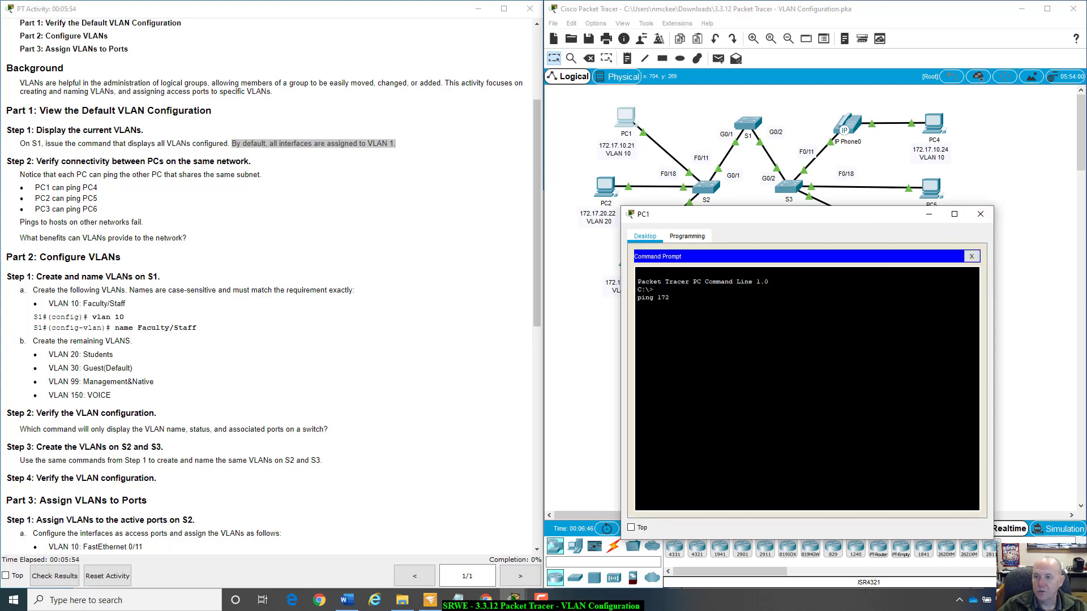
type(".17.10.")
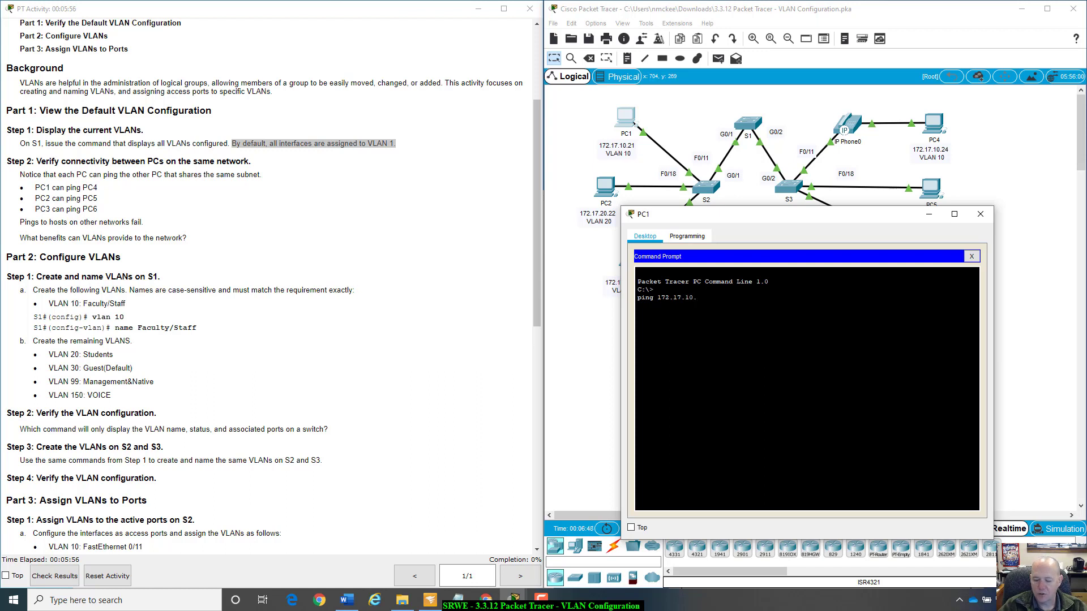
type("24")
key("Return")
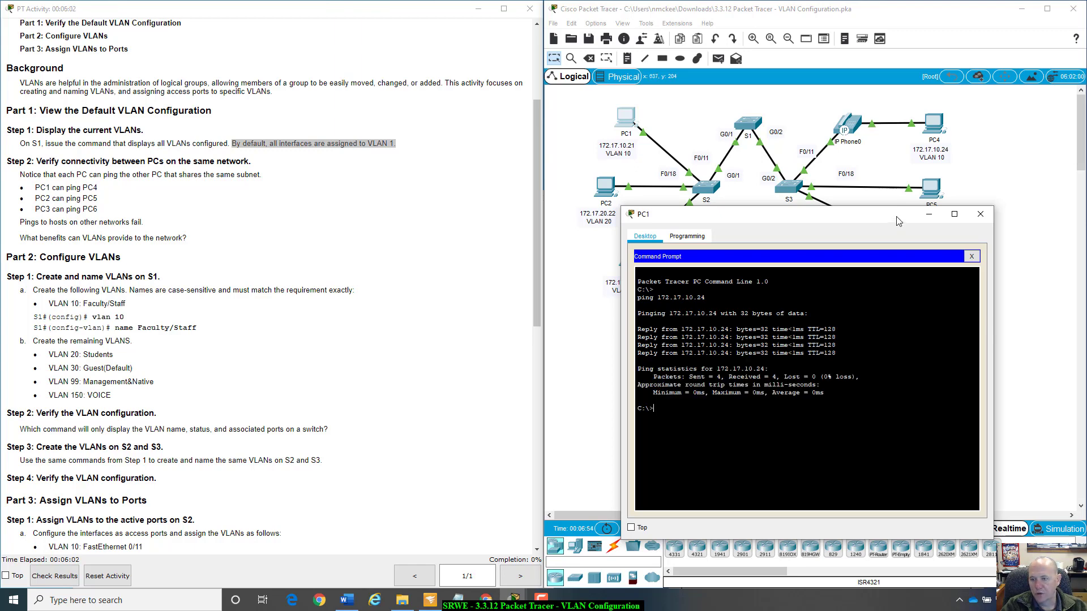
Move the PC1 window below the topology and examine the addressing table's subnet mask and IP address for PC6.
left_click_drag(899, 220, 847, 318)
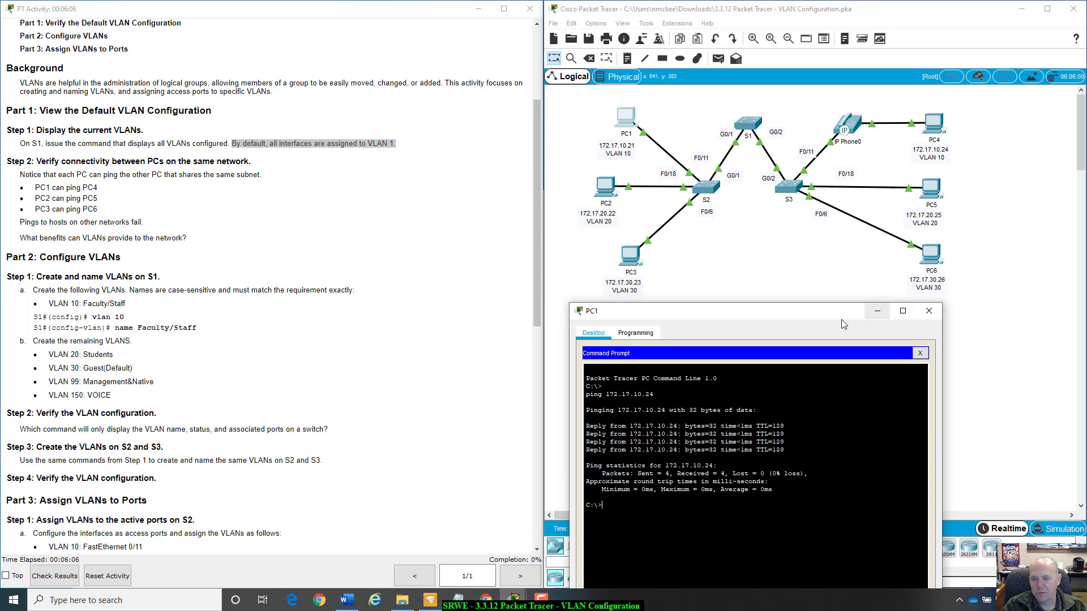
left_click(536, 34)
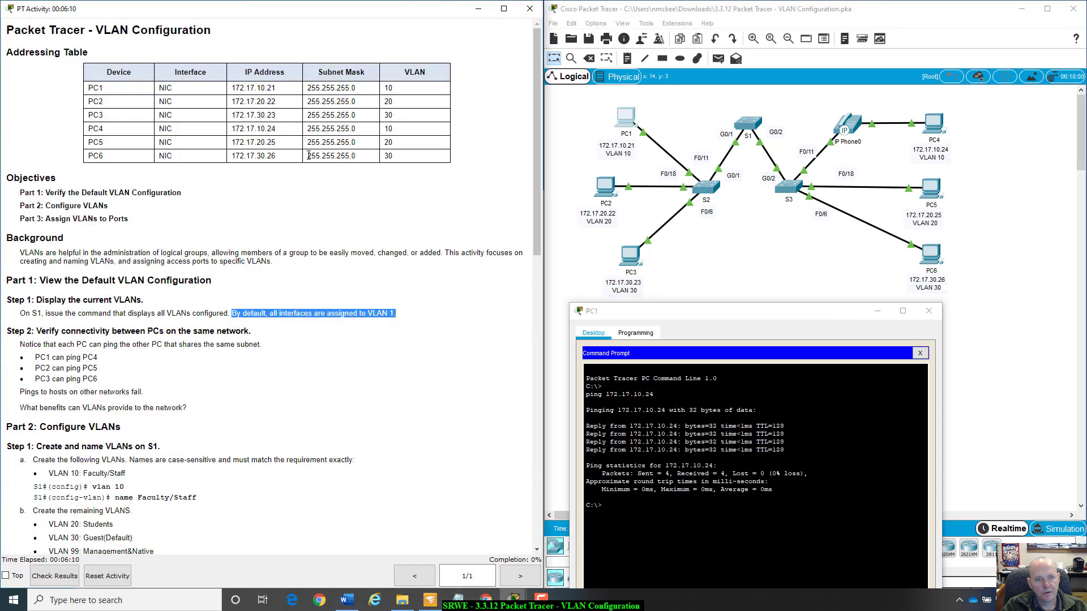
left_click_drag(308, 155, 369, 162)
left_click(368, 162)
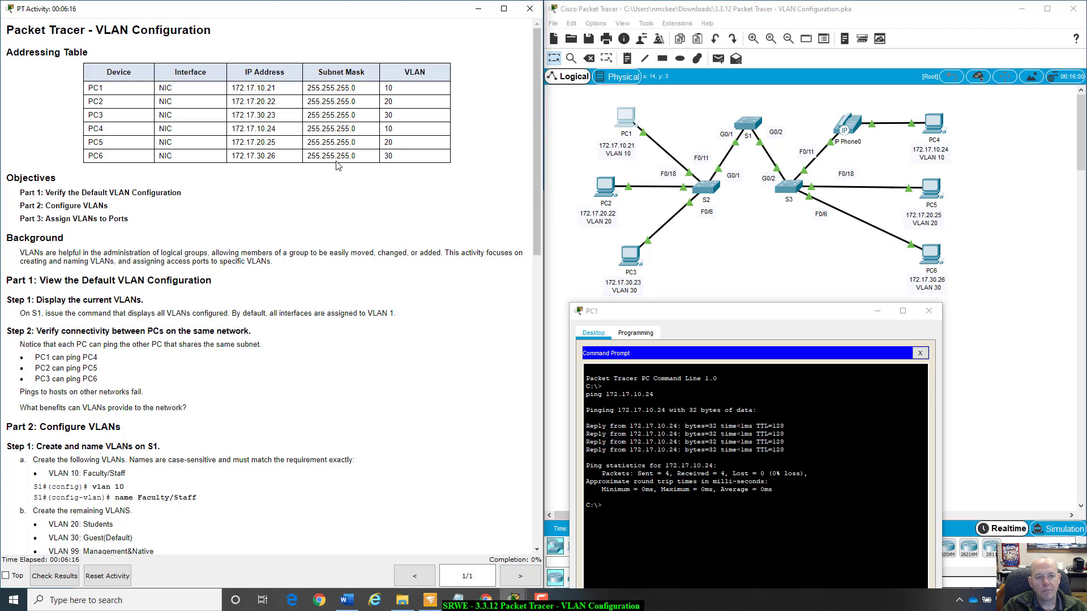
left_click(276, 155)
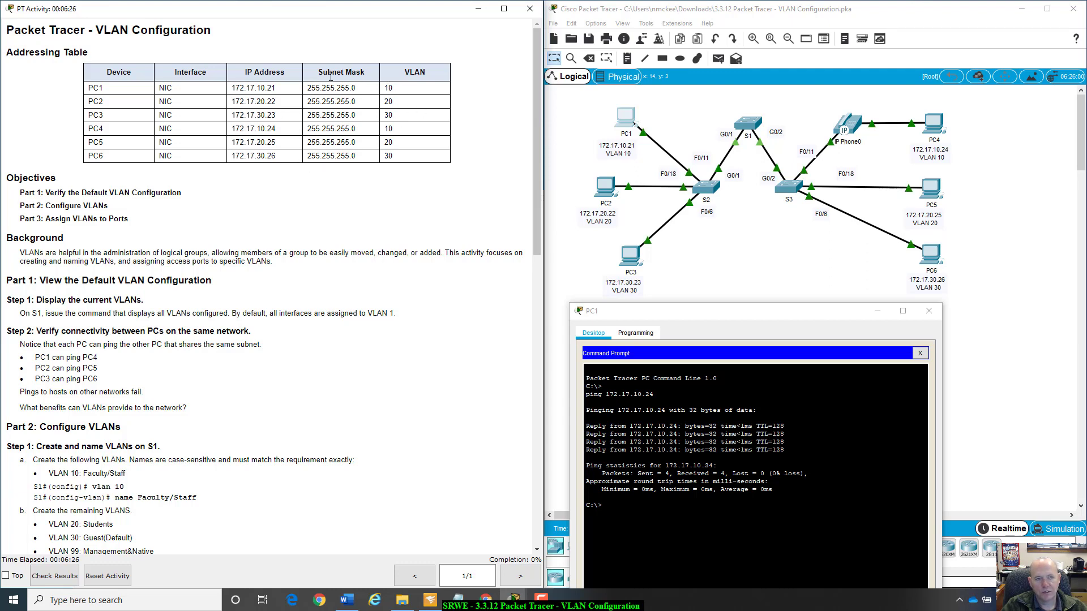
Ping PC6 at 172.17.30.26 from PC1's Command Prompt, and close the PC1 window.
mouse_move(782, 318)
left_mouse_down()
mouse_move(790, 309)
mouse_move(736, 287)
mouse_move(779, 300)
left_mouse_up()
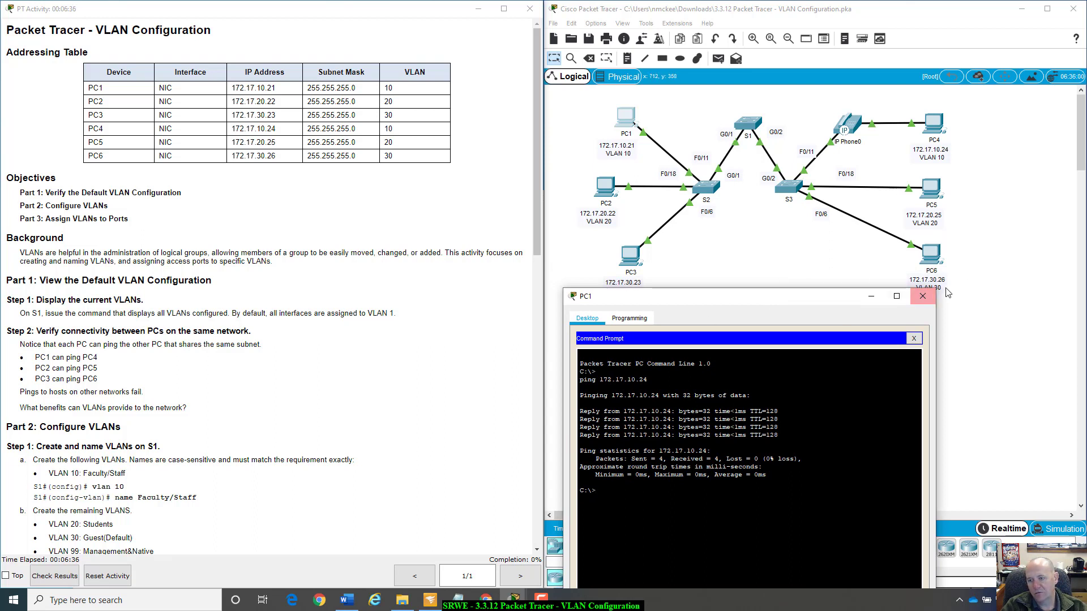
left_click_drag(842, 303, 850, 316)
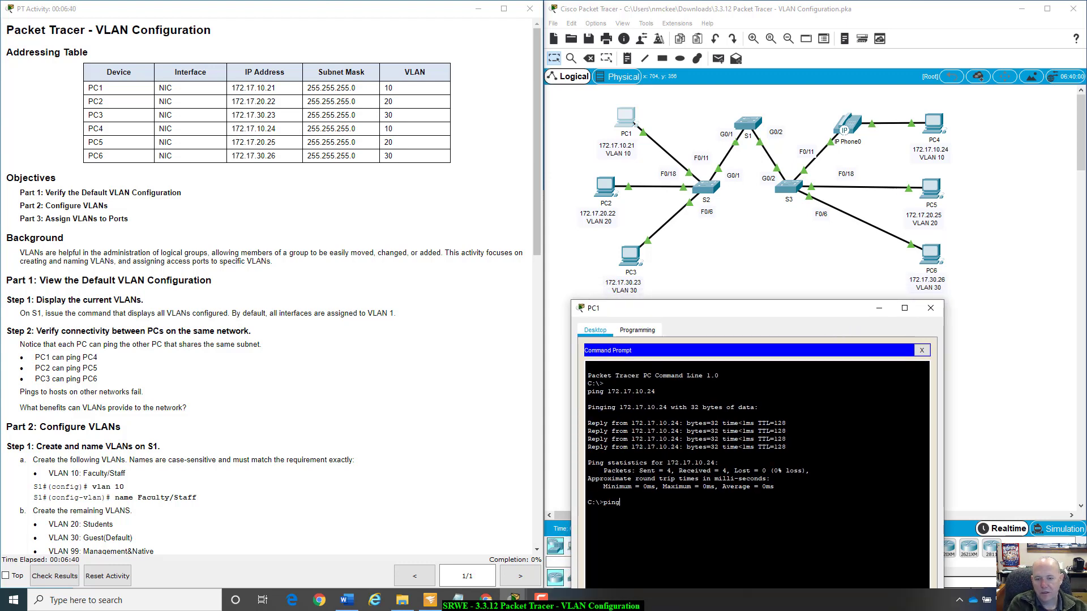
type("172")
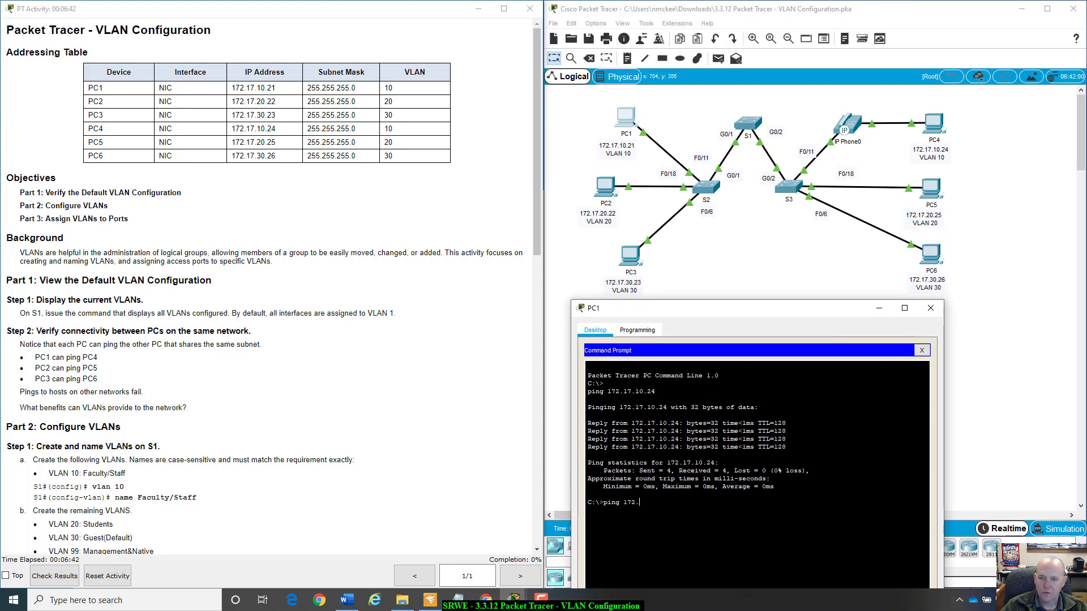
type(".17.30.26")
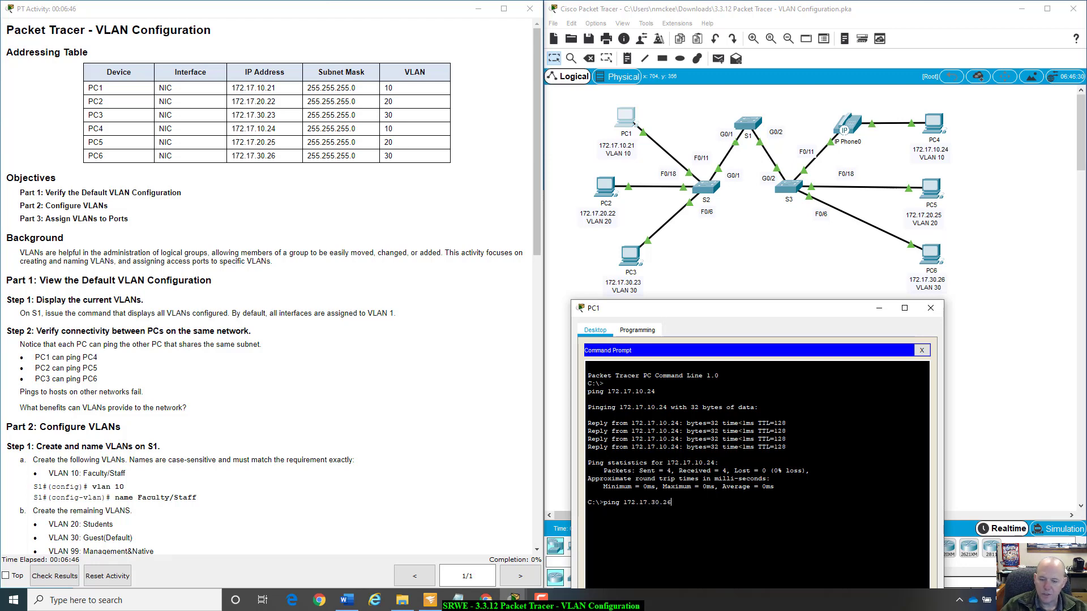
key("Return")
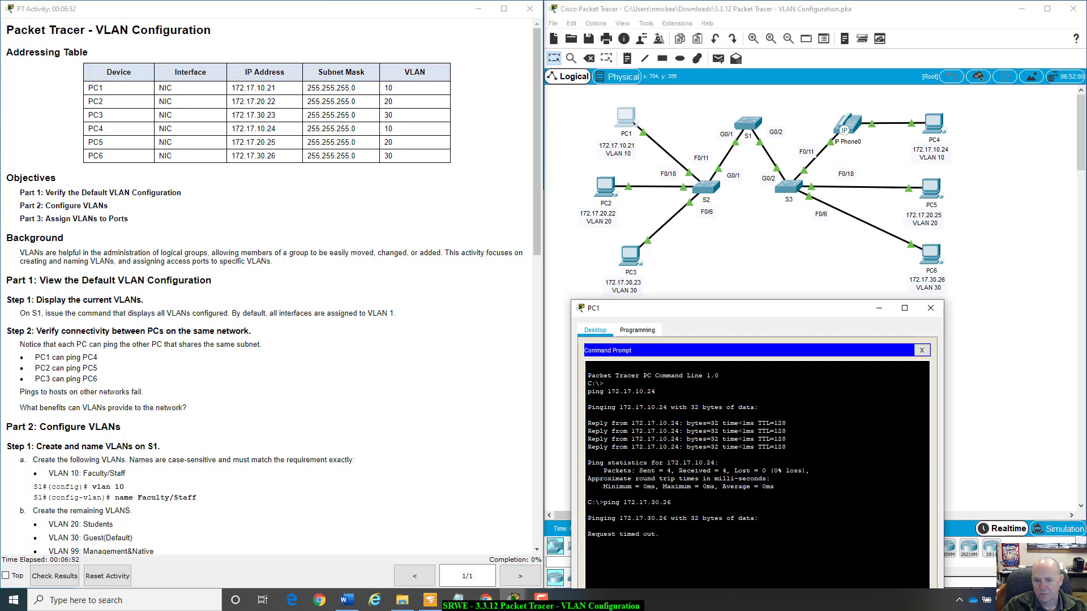
left_click(931, 308)
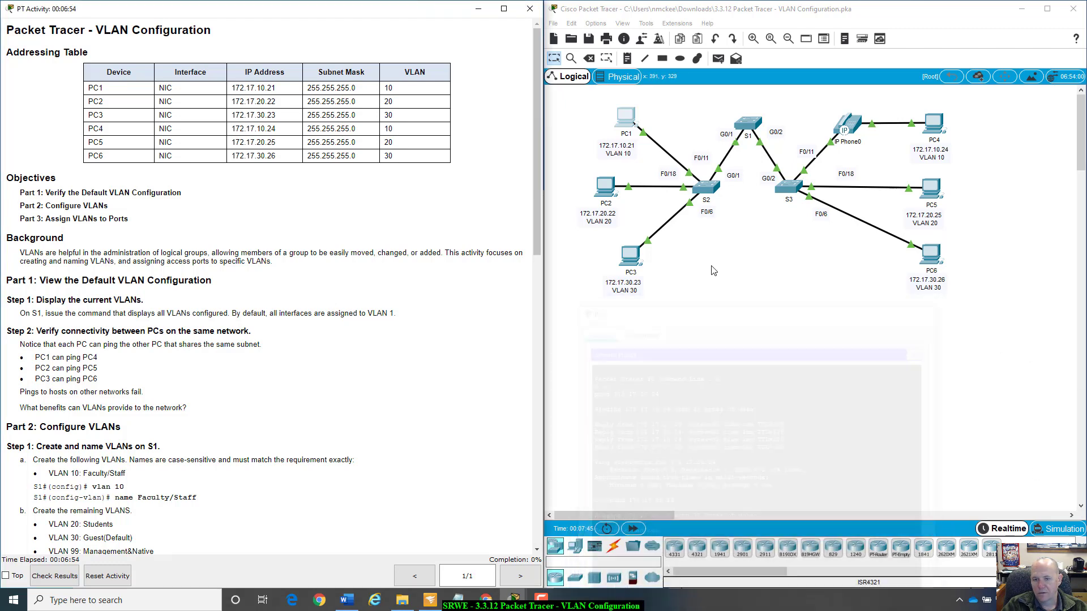
Open the Command Prompt on PC3 and move its window below the upper part of the topology.
left_click(630, 255)
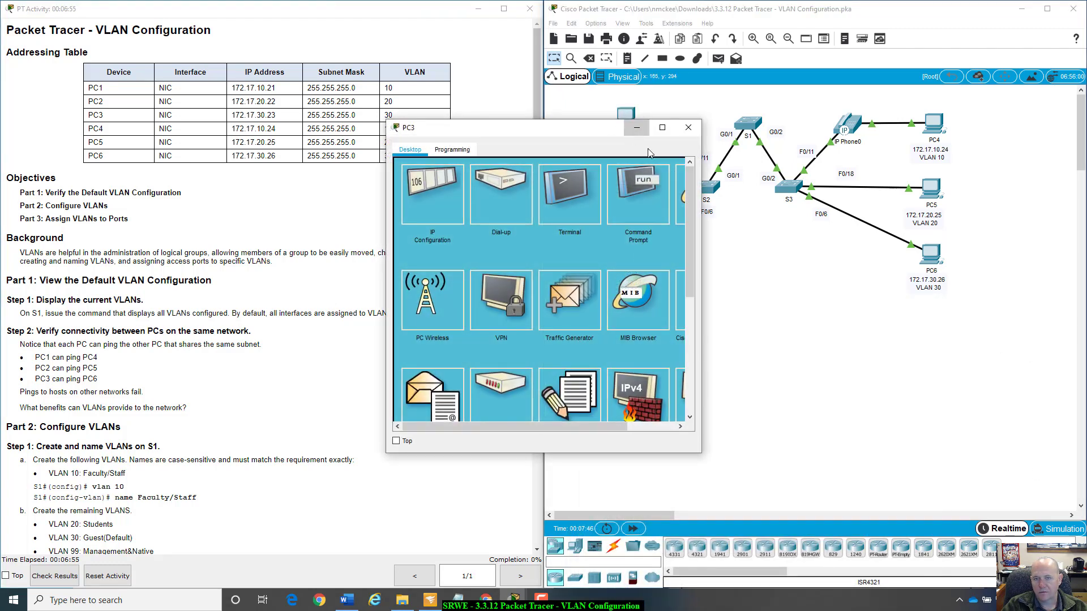
left_click_drag(603, 127, 781, 232)
left_click(820, 303)
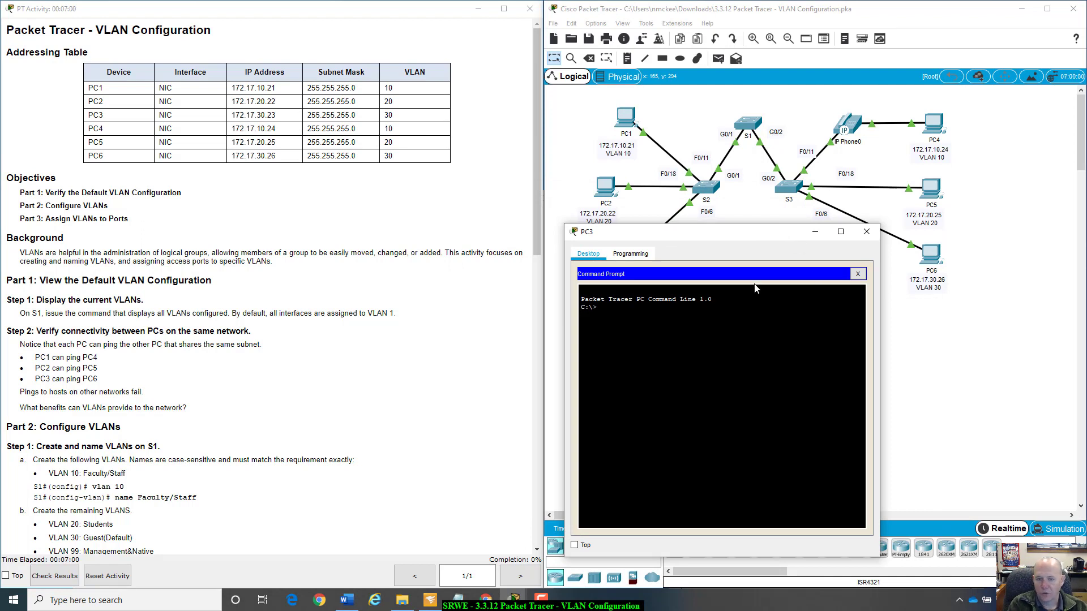
Ping PC6 at 172.17.30.26 from PC3's Command Prompt, and close the PC3 window.
type("ping 1")
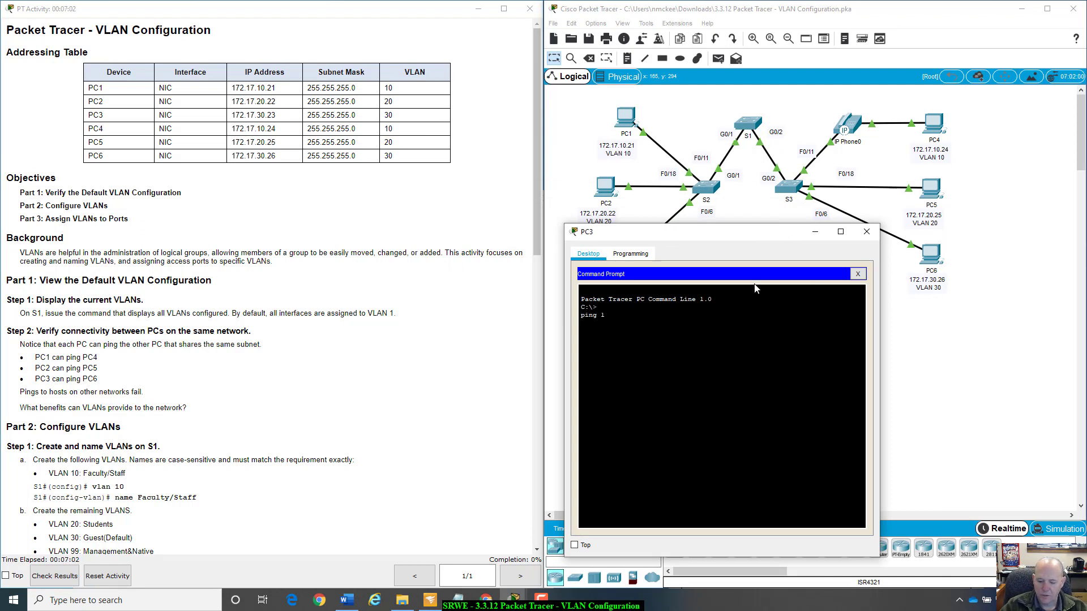
type("72.17.")
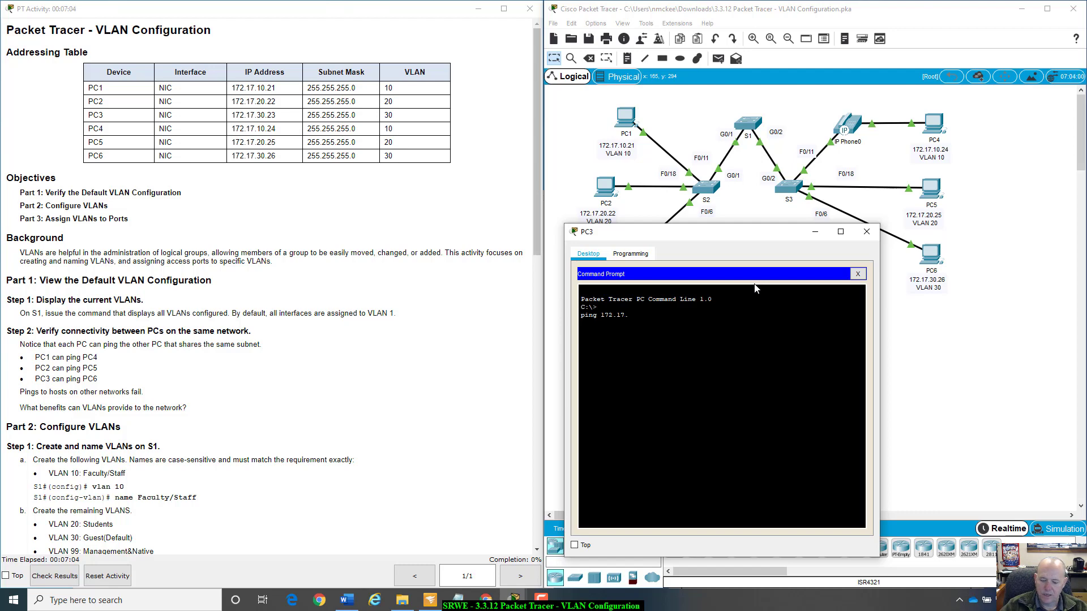
type("30.26")
key("Return")
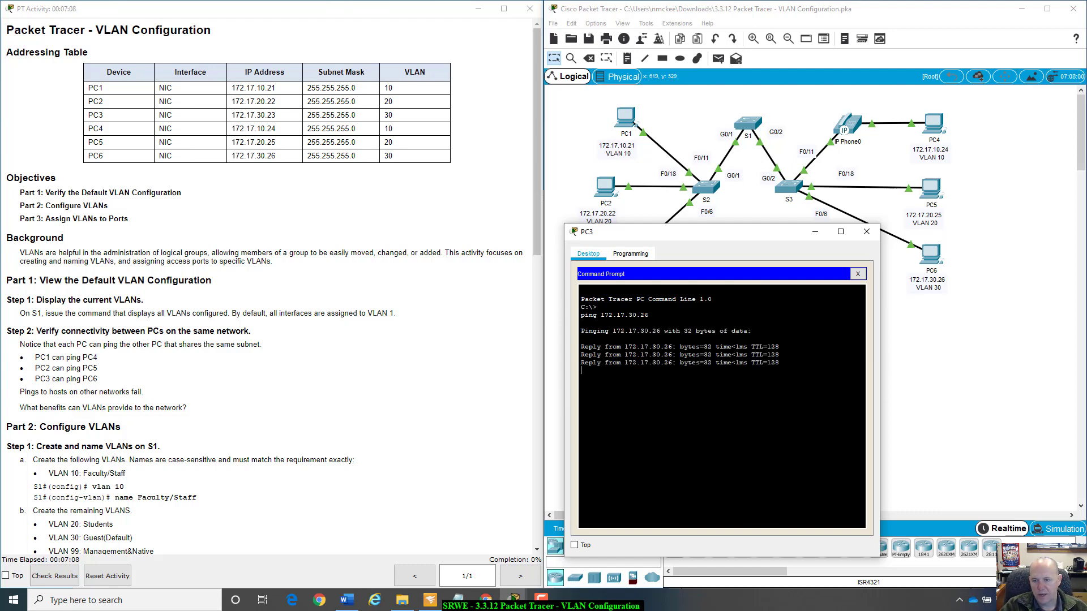
left_click(866, 232)
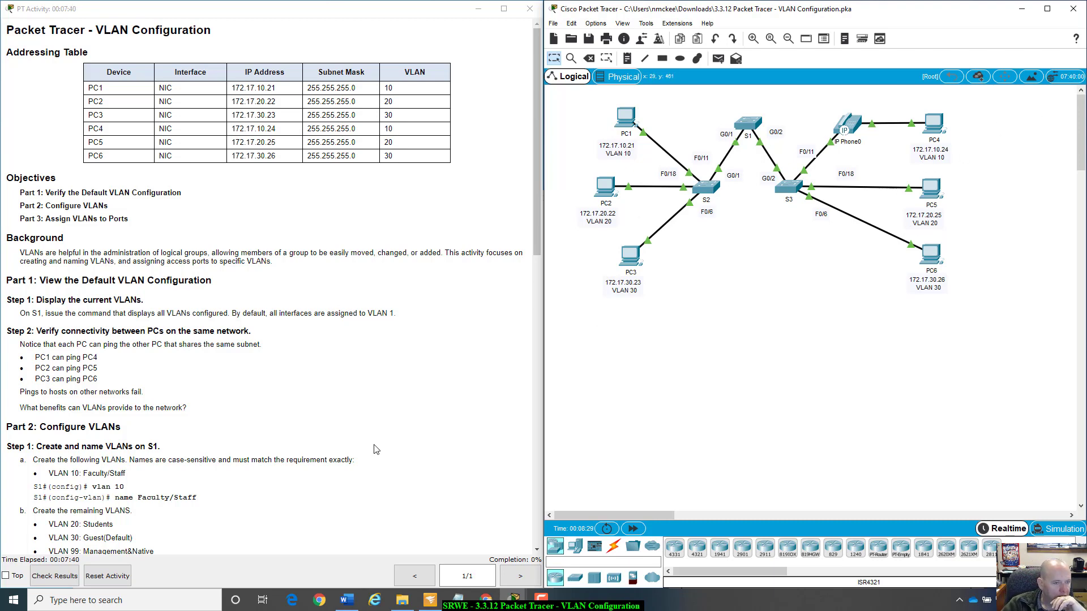
Examine the instructions' question on VLAN benefits, the Background paragraph and the VLAN requirements in Part 2.
scroll(376, 449, "down", 2)
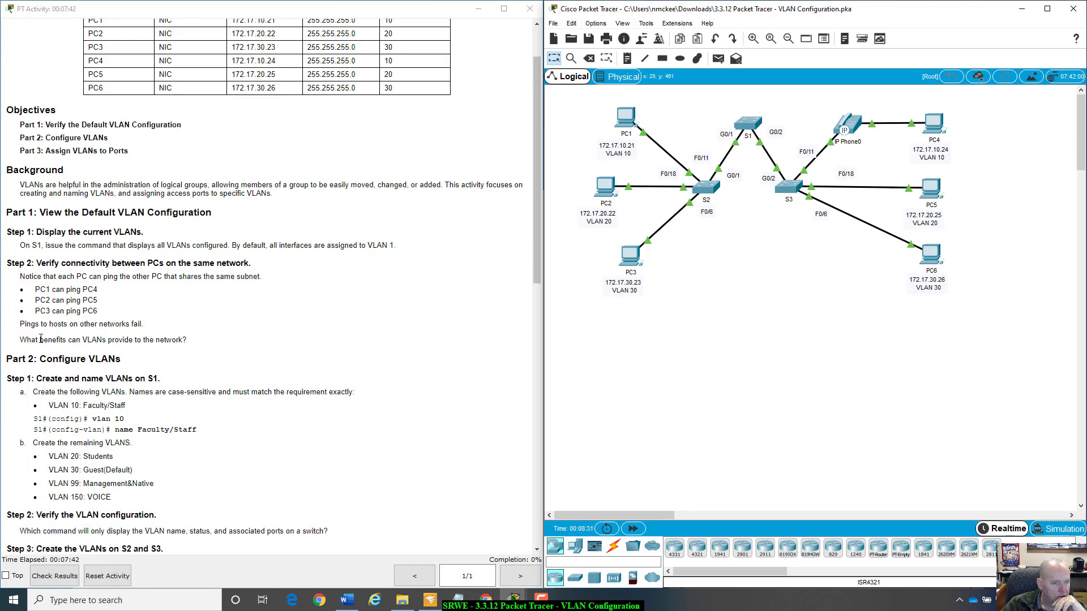
left_click_drag(22, 342, 205, 348)
left_click(207, 349)
scroll(210, 349, "up", 1)
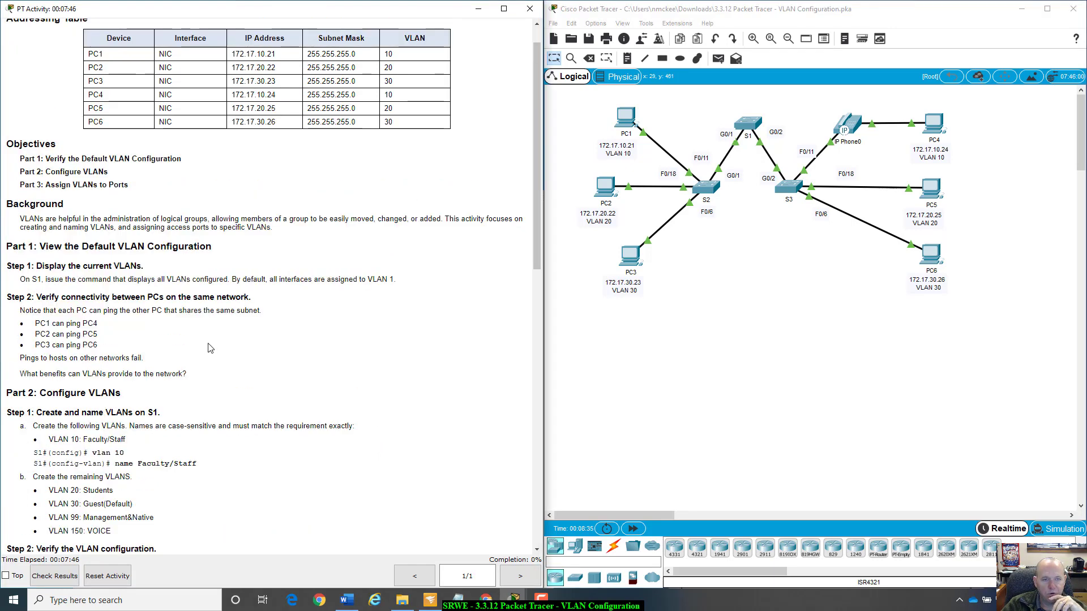
left_click_drag(21, 215, 287, 232)
left_click(287, 233)
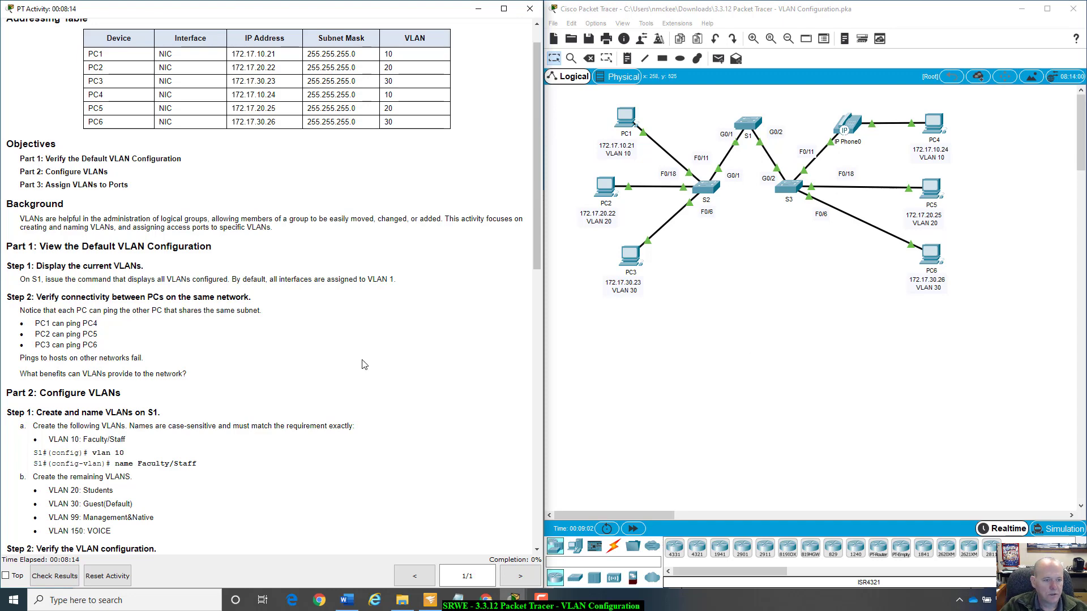
scroll(363, 365, "down", 1)
scroll(363, 365, "up", 1)
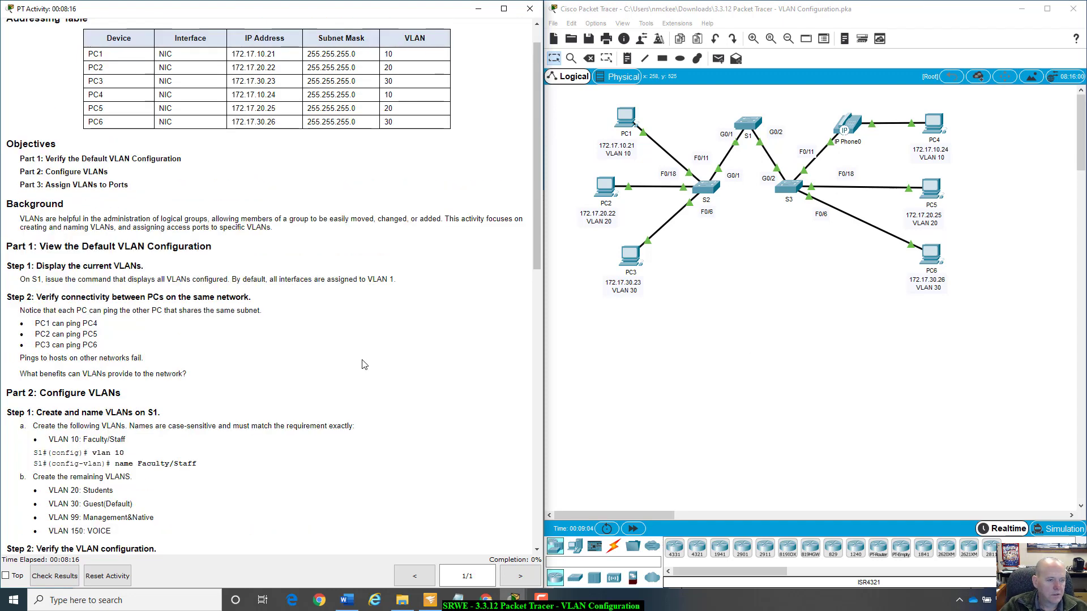
scroll(364, 366, "down", 1)
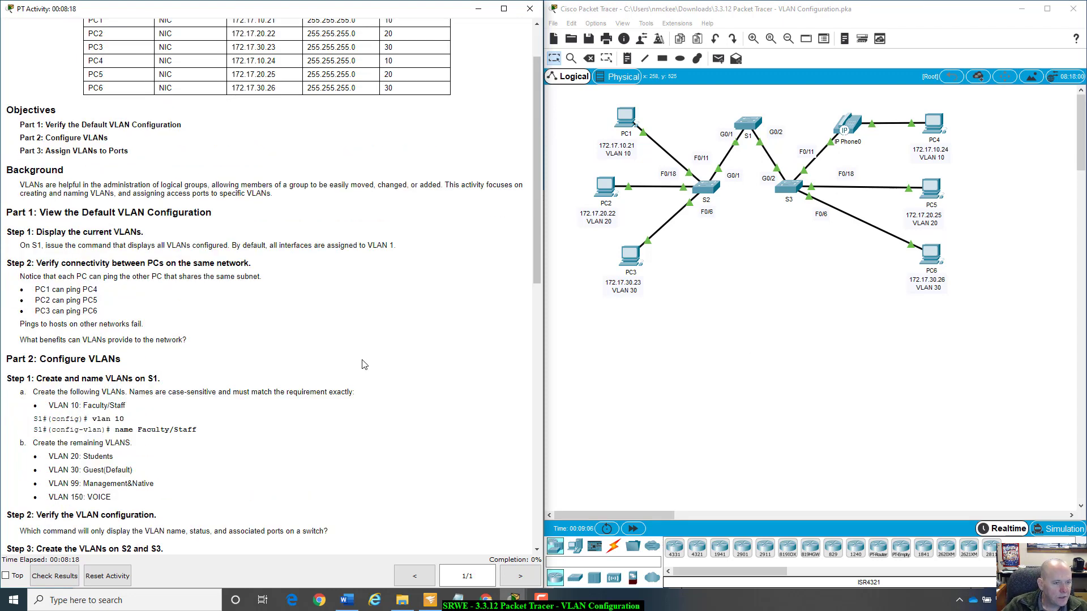
scroll(363, 364, "down", 6)
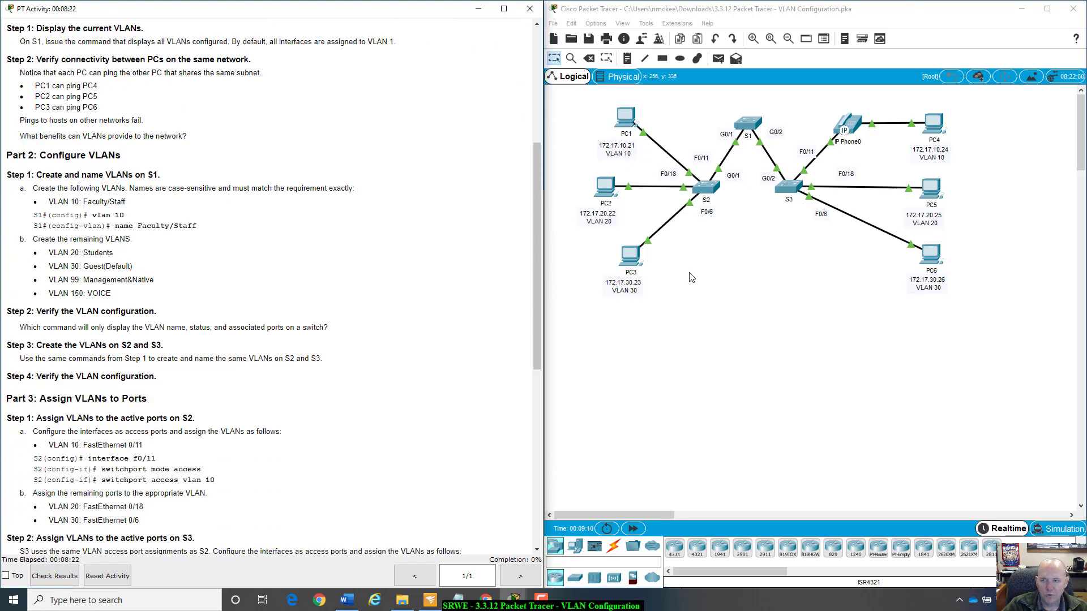
Open S1's command line beside the instructions and review the requirement for case-sensitive, exactly matching VLAN names.
left_click(750, 126)
left_click_drag(835, 318, 728, 130)
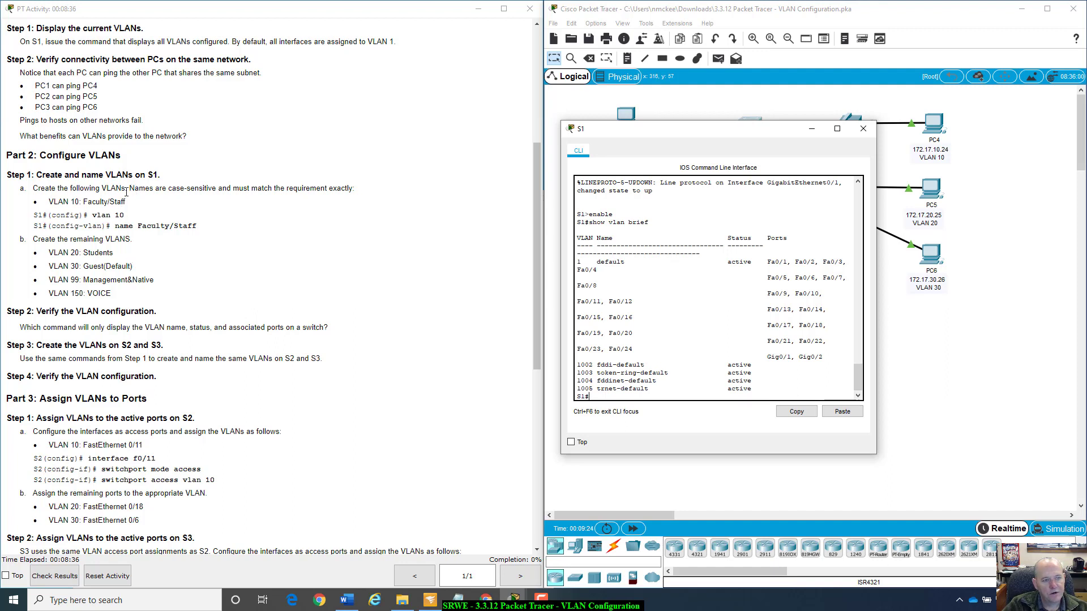
left_click_drag(130, 188, 347, 187)
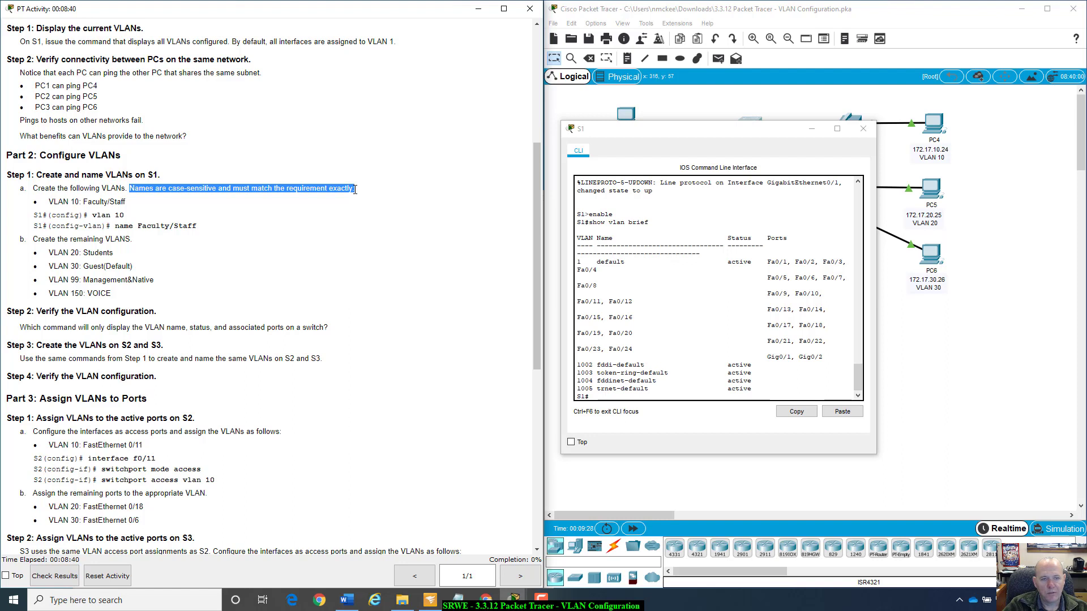
left_click(259, 218)
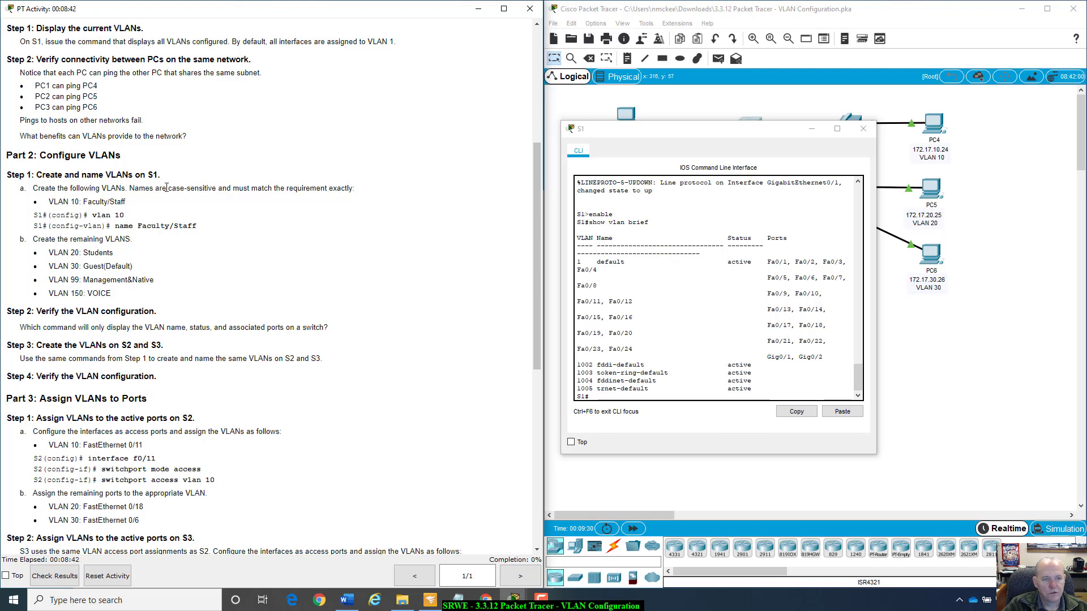
mouse_move(142, 225)
left_mouse_down()
mouse_move(226, 219)
mouse_move(171, 231)
mouse_move(137, 223)
left_mouse_up()
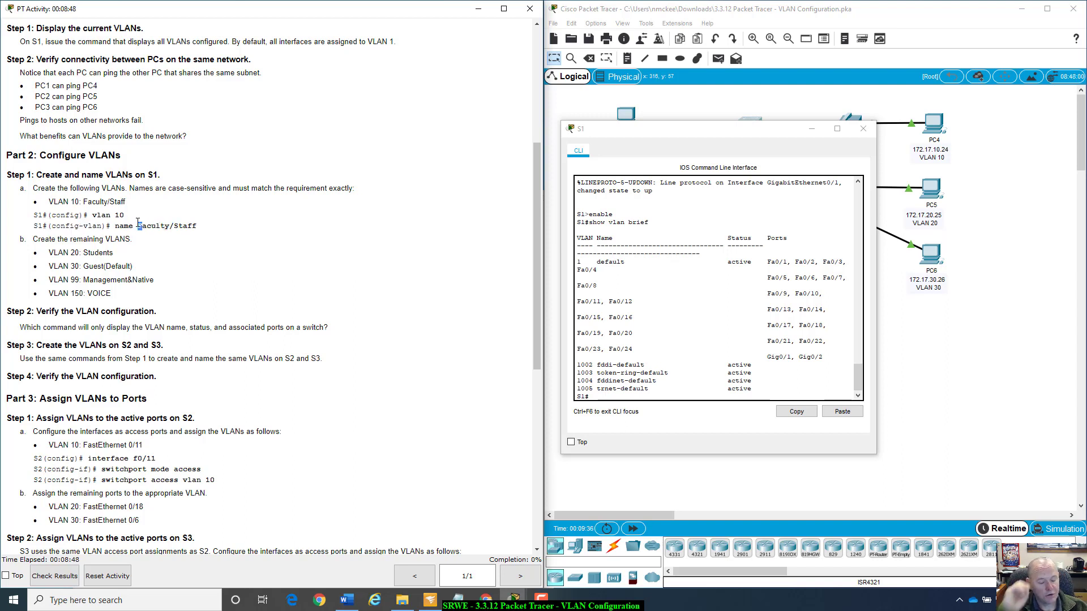
Enter global configuration mode on S1 with the config t command.
left_click(692, 397)
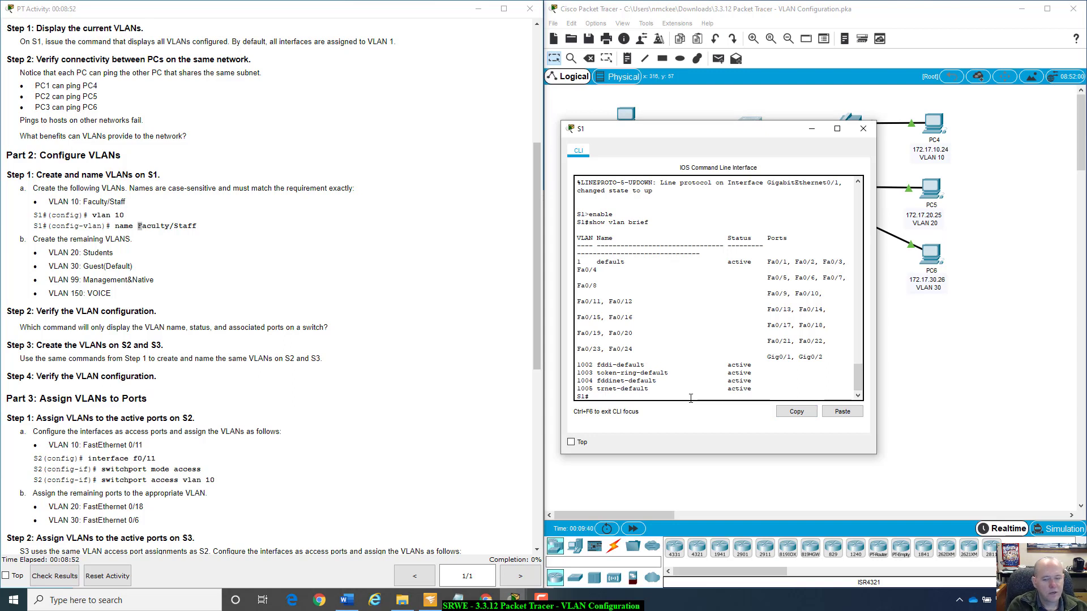
type("vlan")
key("BackSpace")
key("BackSpace")
key("BackSpace")
key("BackSpace")
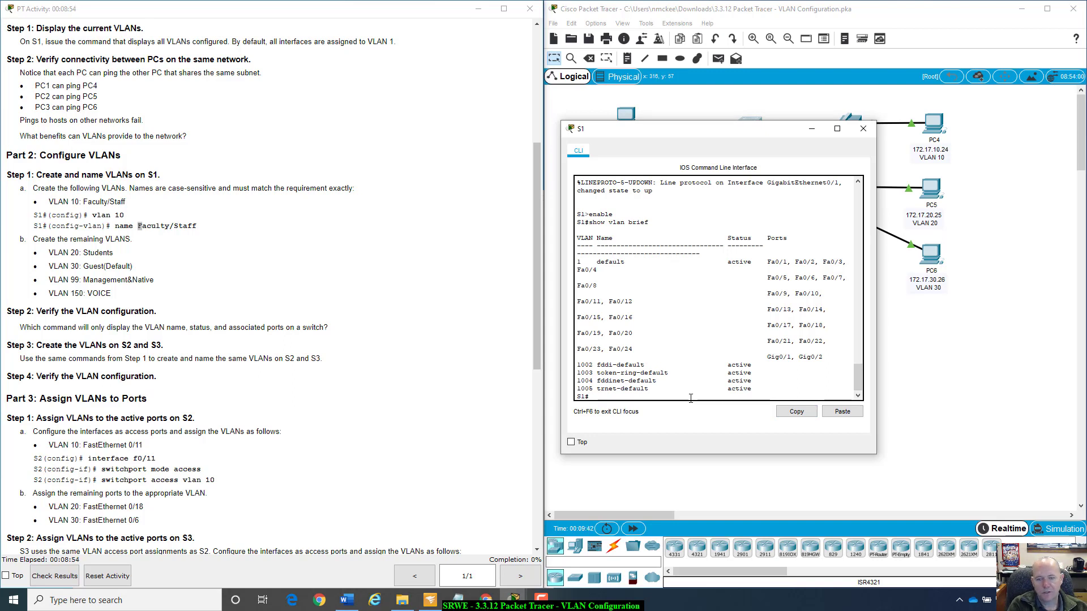
type("conif")
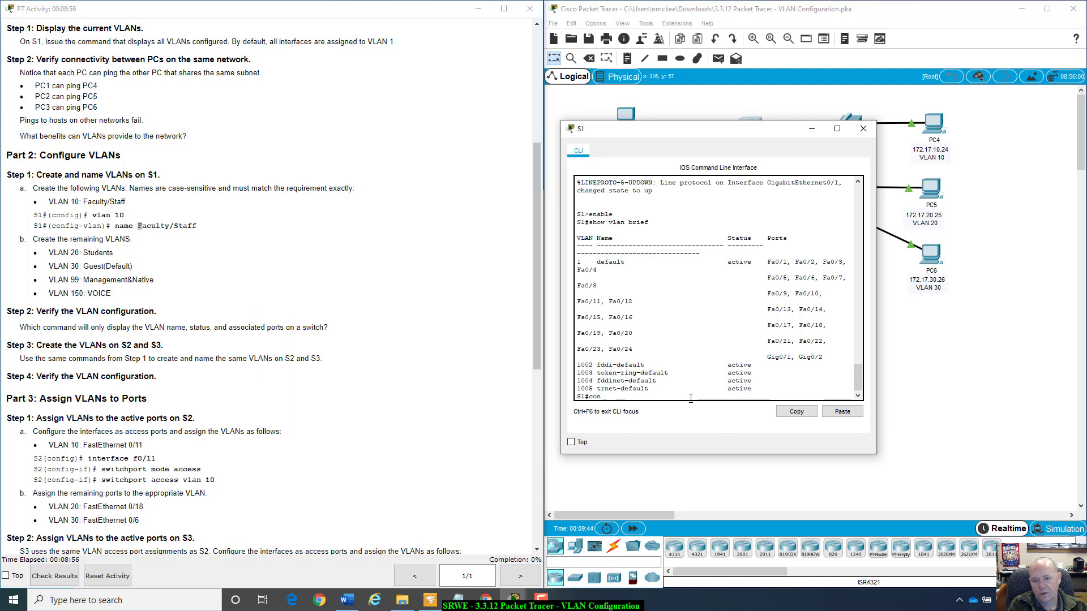
key("BackSpace")
key("BackSpace")
key("BackSpace")
type("fig t")
key("Return")
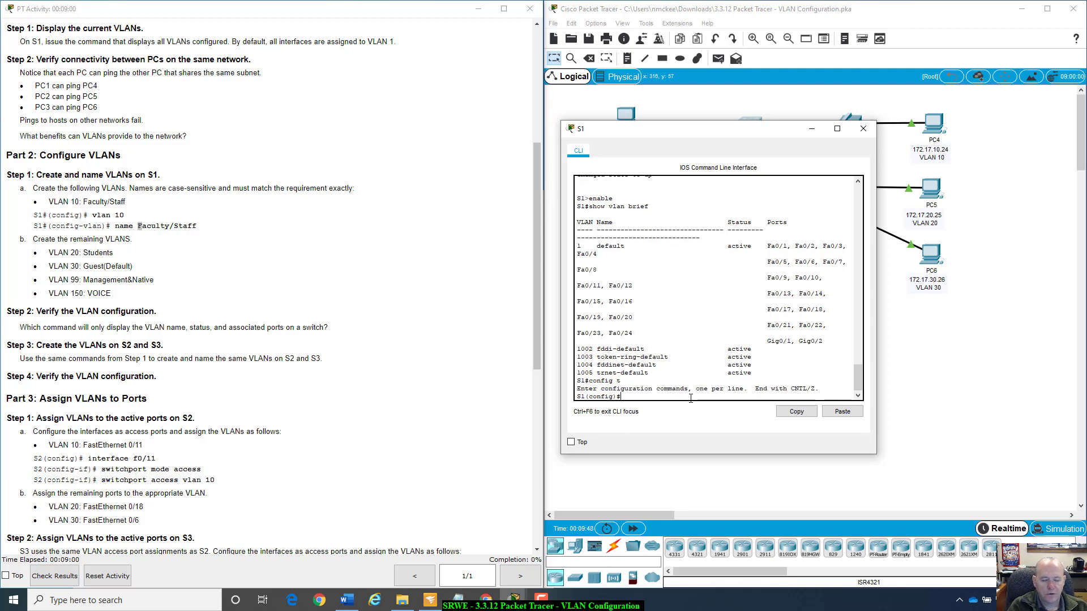
left_click_drag(616, 395, 589, 396)
left_click(625, 396)
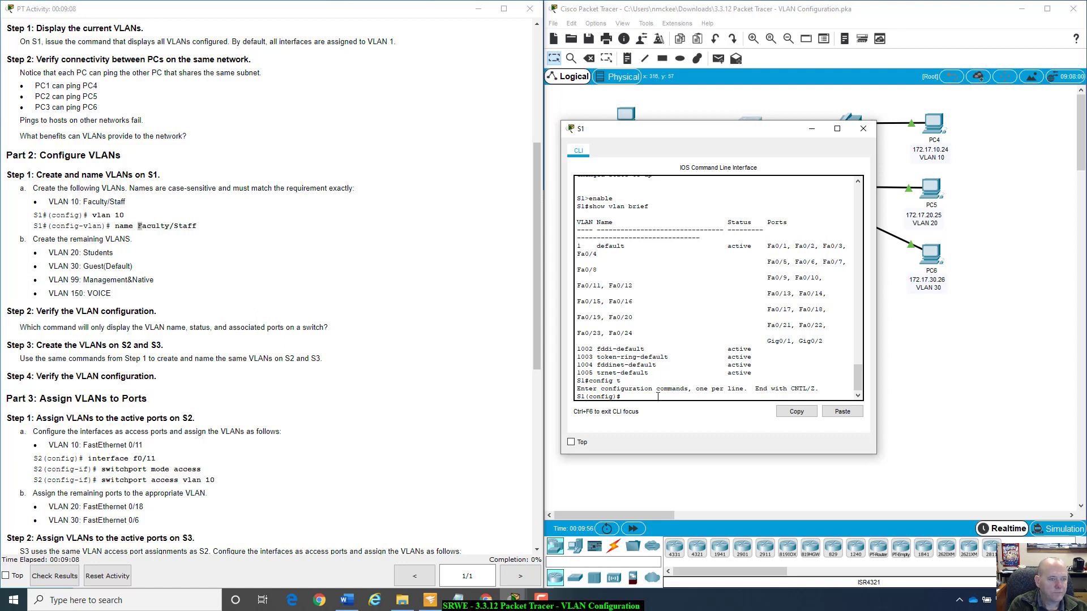
Create VLAN 10 on S1 and name it Faculty/Staff.
type("vlan 10")
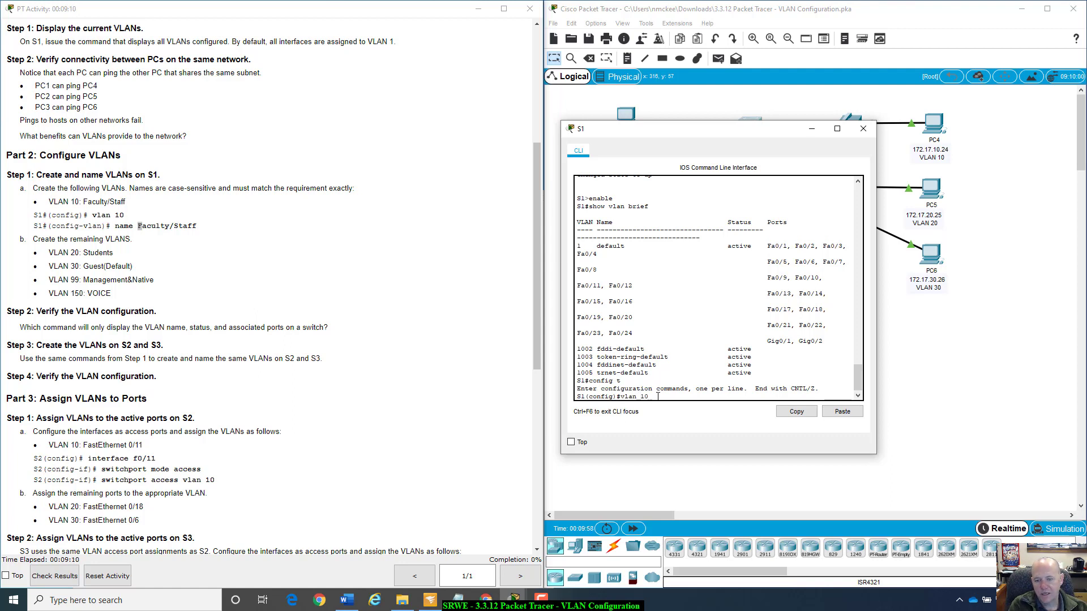
key("Return")
type("na")
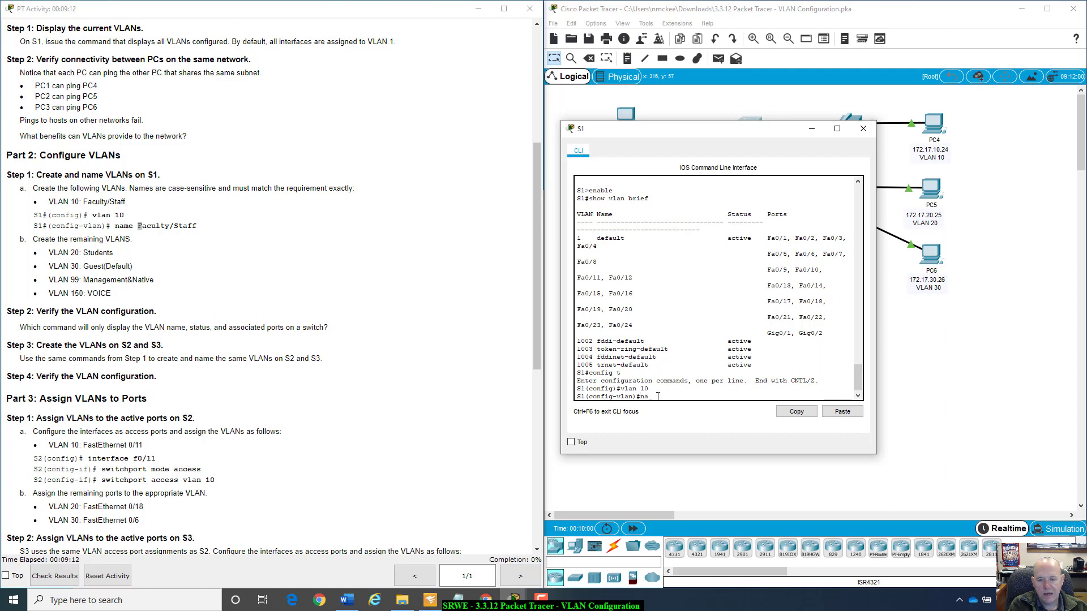
type("me Fac")
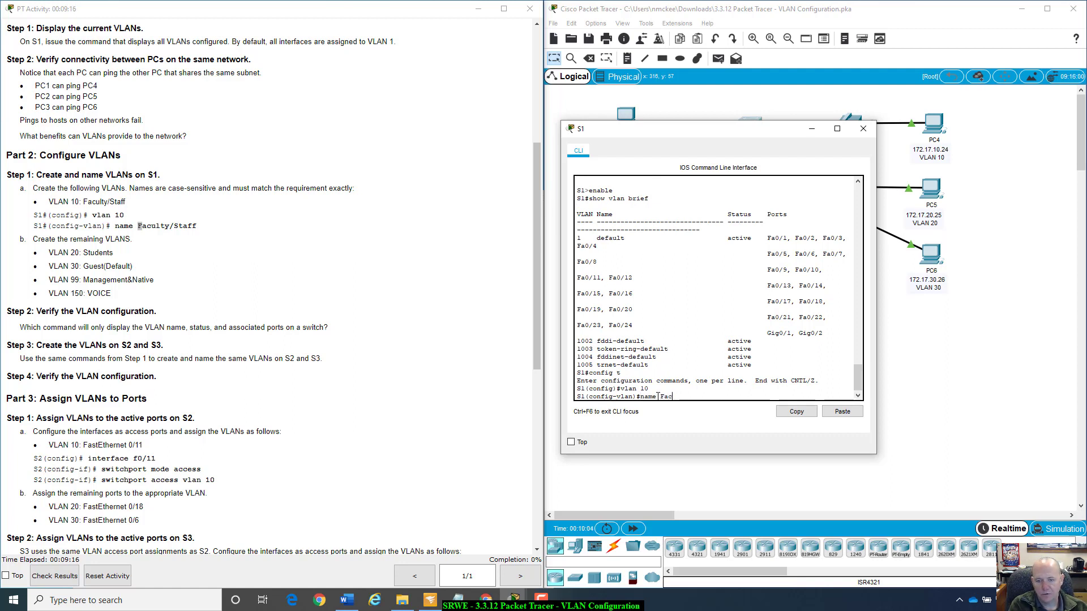
type("ulty/St")
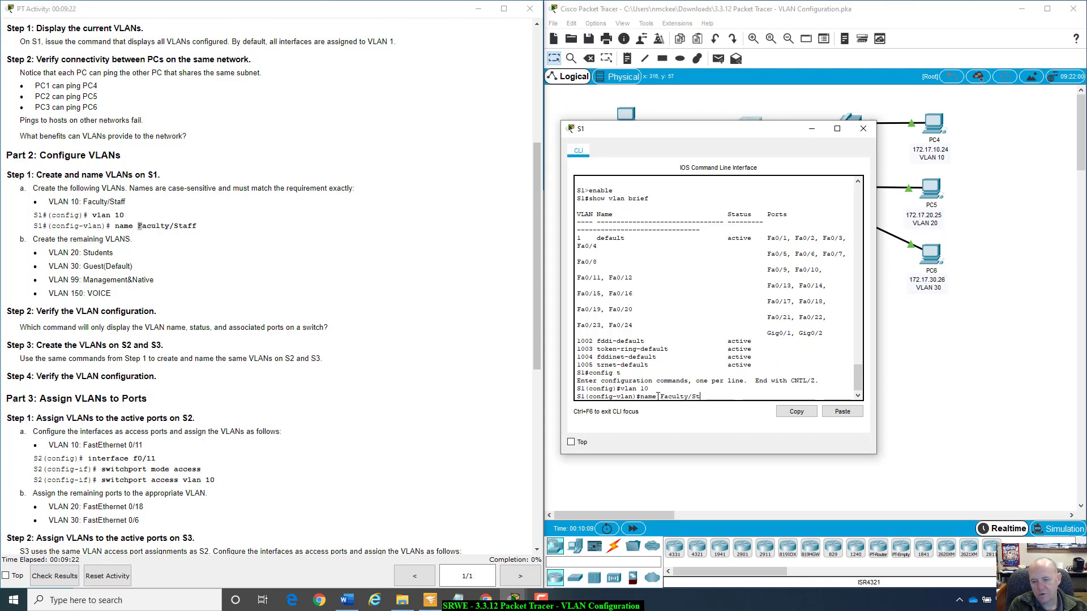
type("aff")
key("Return")
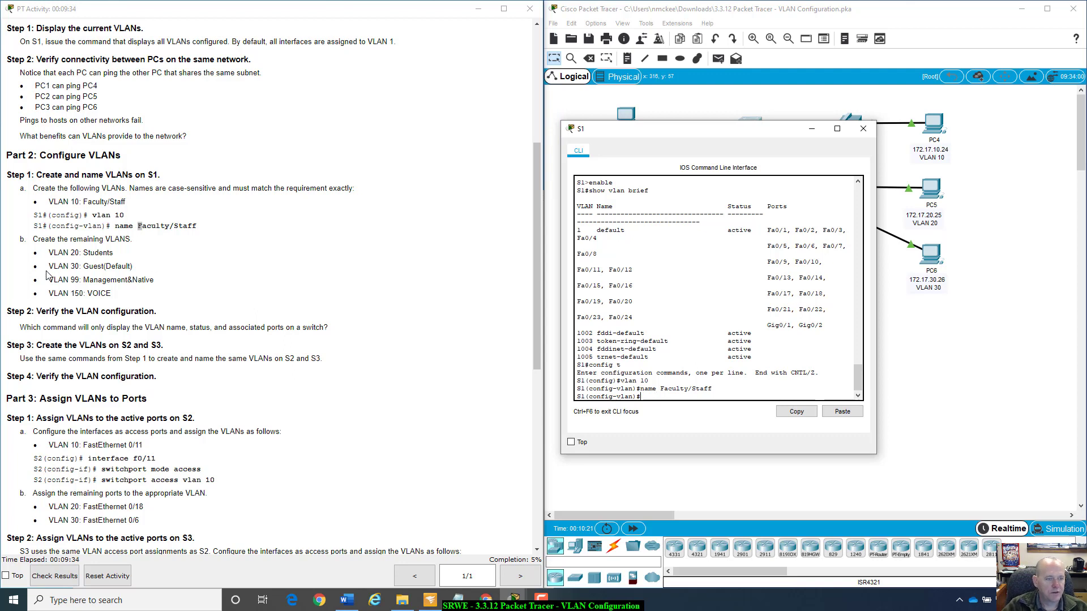
Create VLAN 20 on S1 and prepare its name command with the name left blank.
left_click_drag(48, 253, 169, 291)
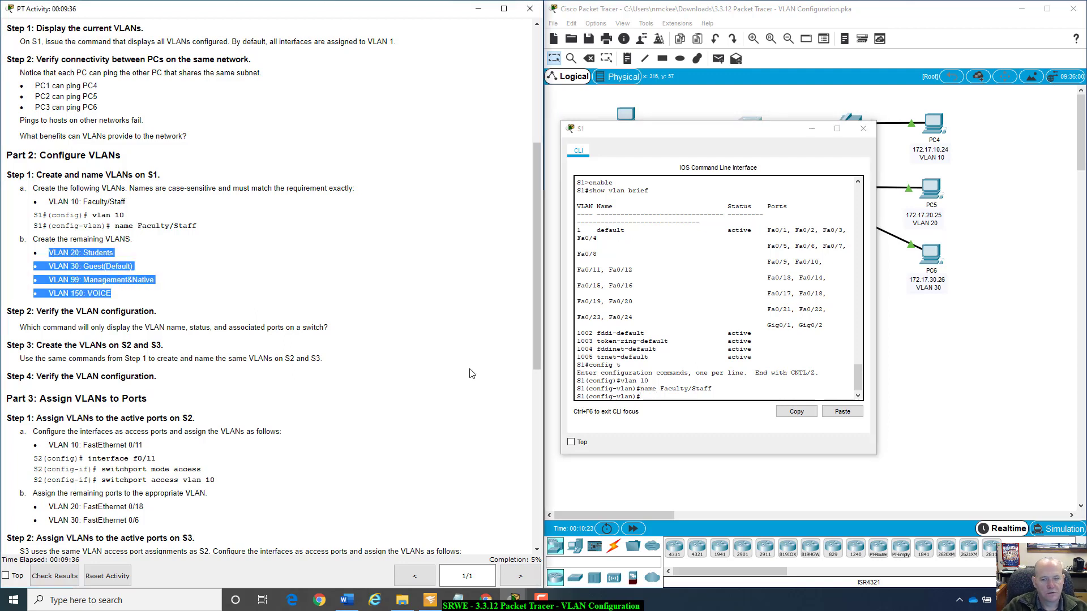
left_click(669, 400)
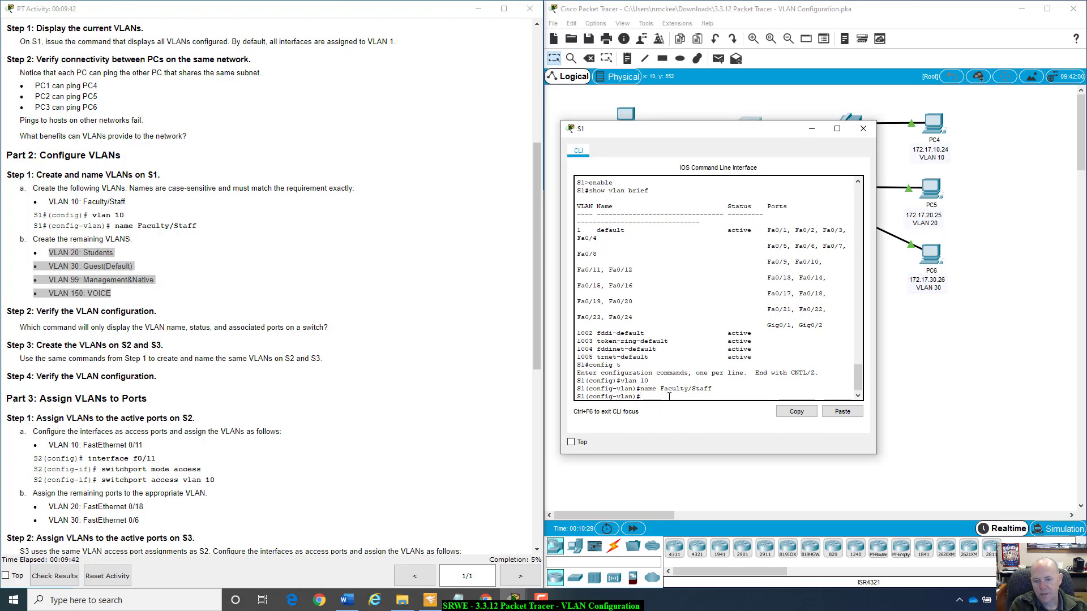
type("vlan 20")
key("Return")
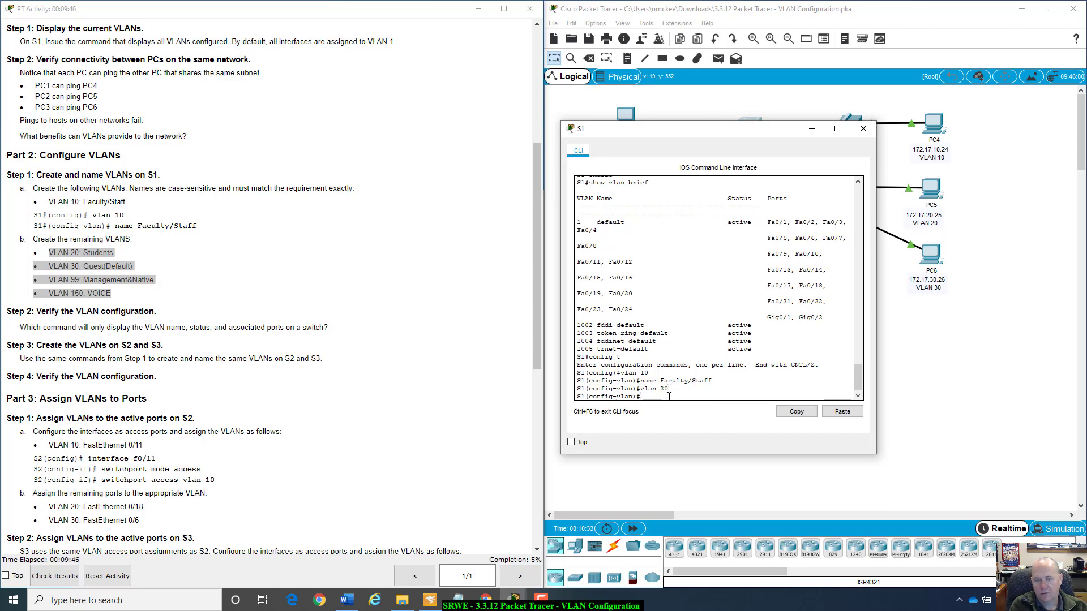
key("Up")
key("Up")
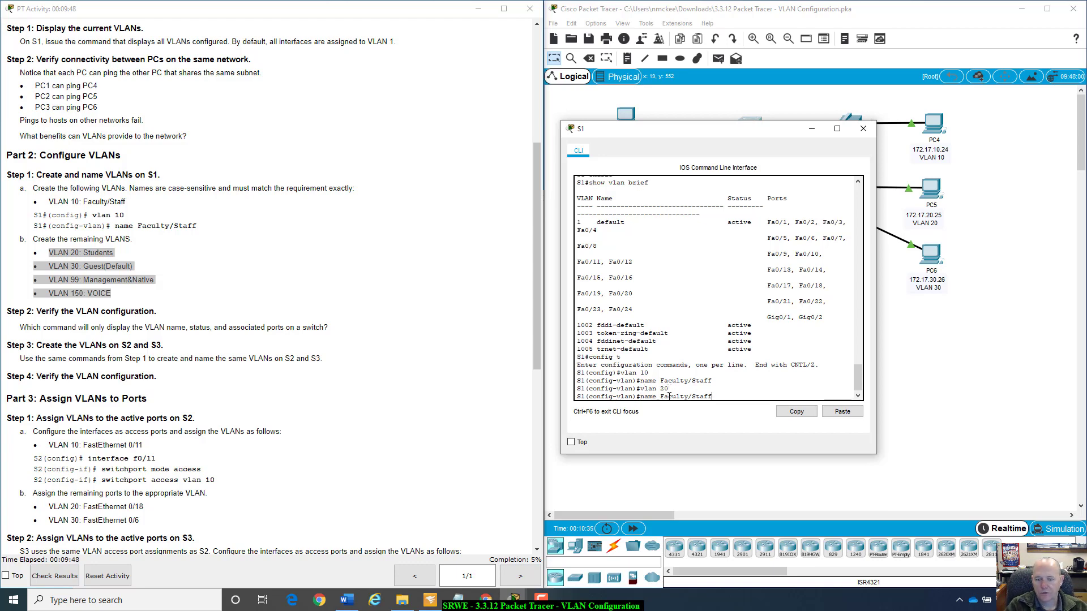
key("BackSpace")
key("BackSpace")
key("BackSpace")
key("BackSpace")
key("BackSpace")
key("BackSpace")
key("BackSpace")
key("BackSpace")
key("BackSpace")
key("BackSpace")
key("BackSpace")
key("BackSpace")
key("BackSpace")
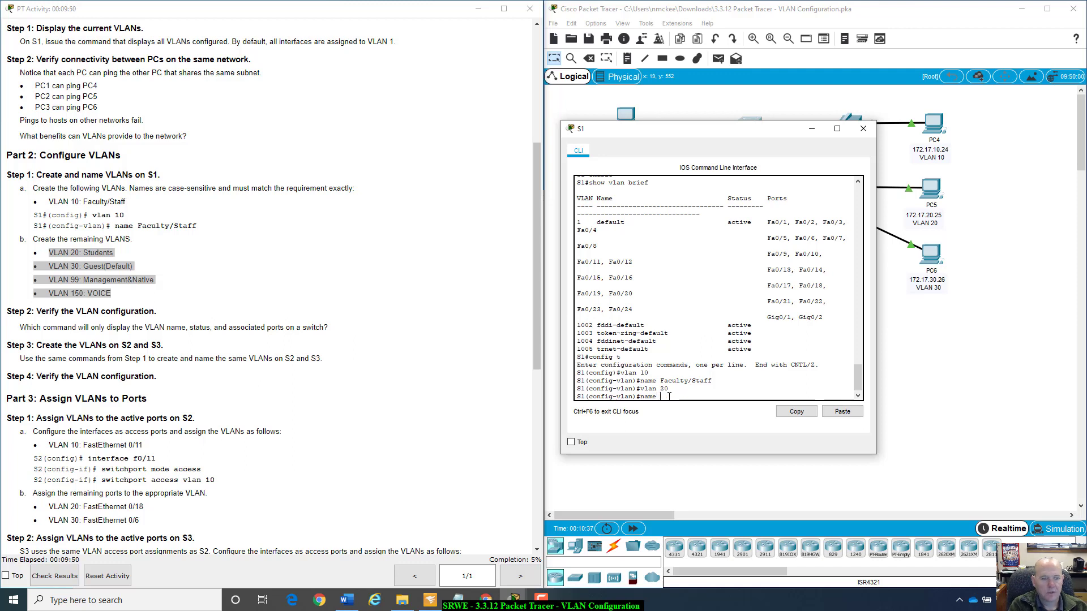
type("Guest(")
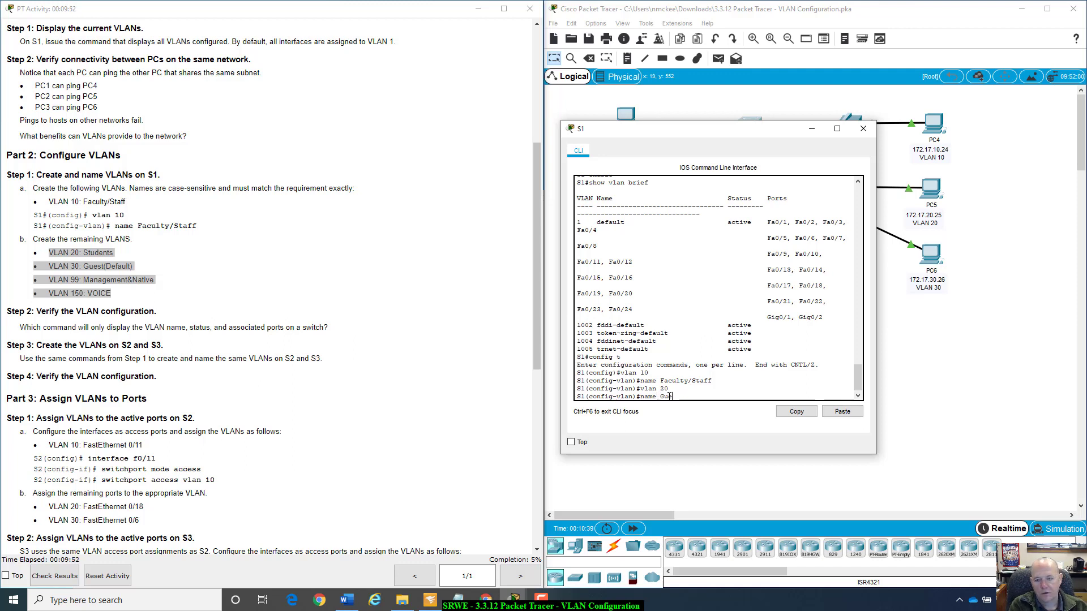
type("Default")
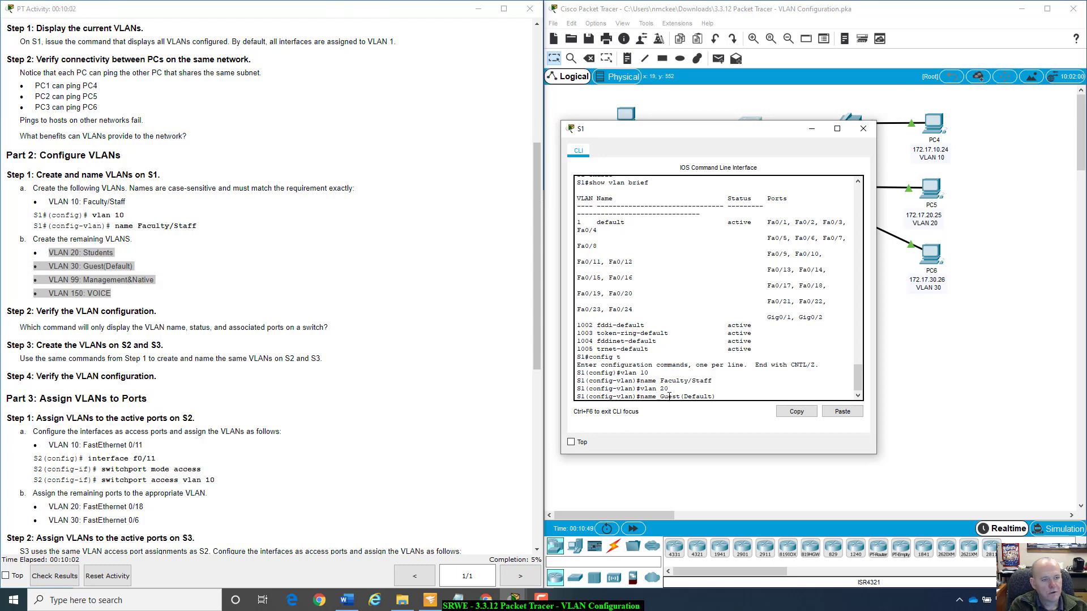
key("BackSpace")
key("BackSpace")
key("BackSpace")
key("BackSpace")
key("BackSpace")
key("BackSpace")
key("BackSpace")
key("BackSpace")
key("BackSpace")
key("BackSpace")
key("BackSpace")
key("BackSpace")
key("BackSpace")
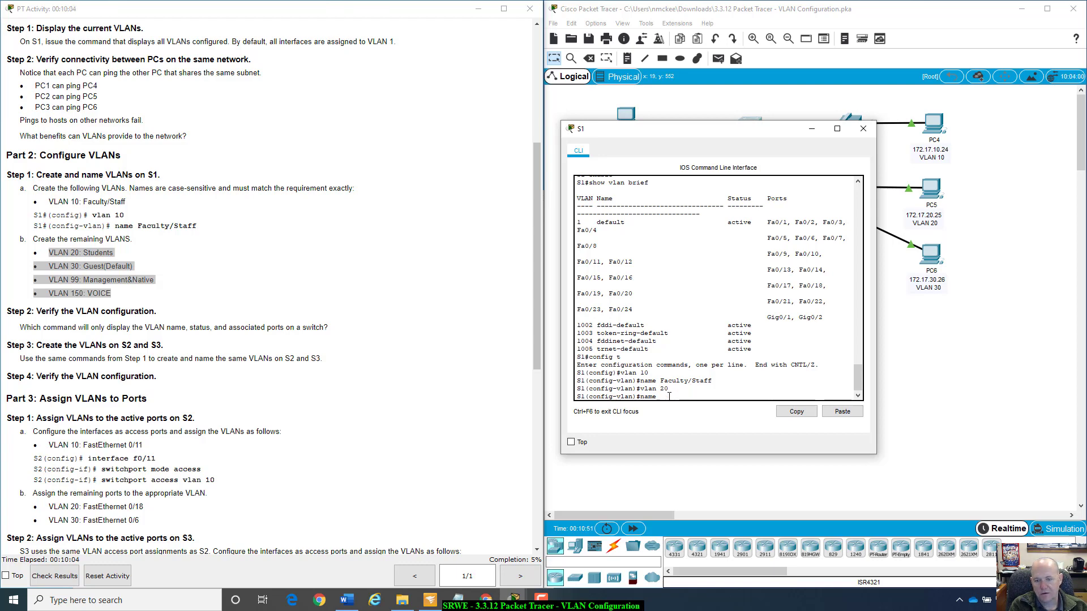
Name VLAN 20 on S1 Students.
type("Student")
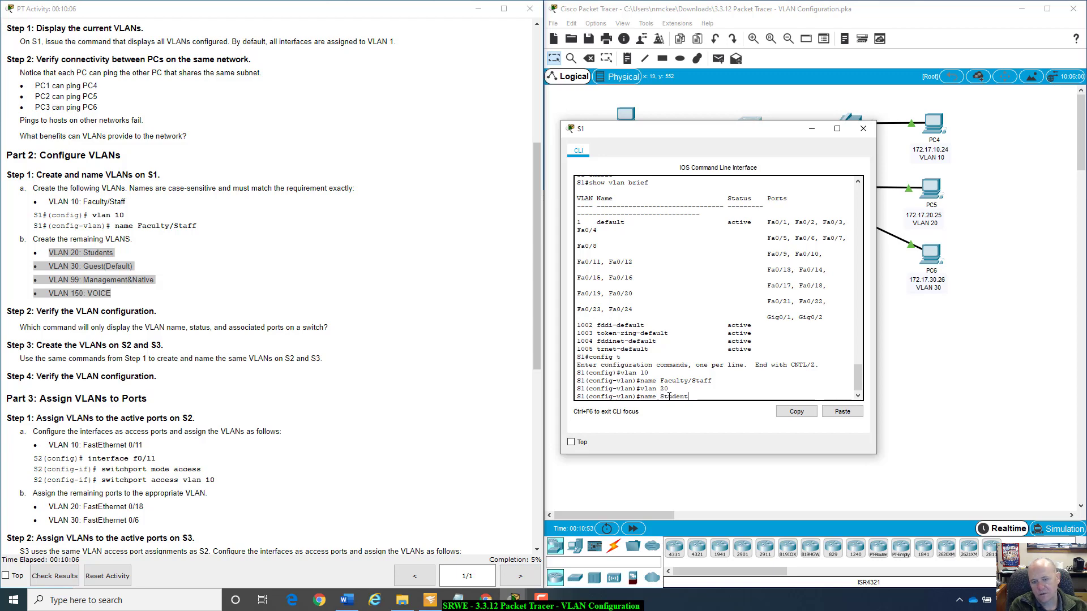
type("s")
key("Return")
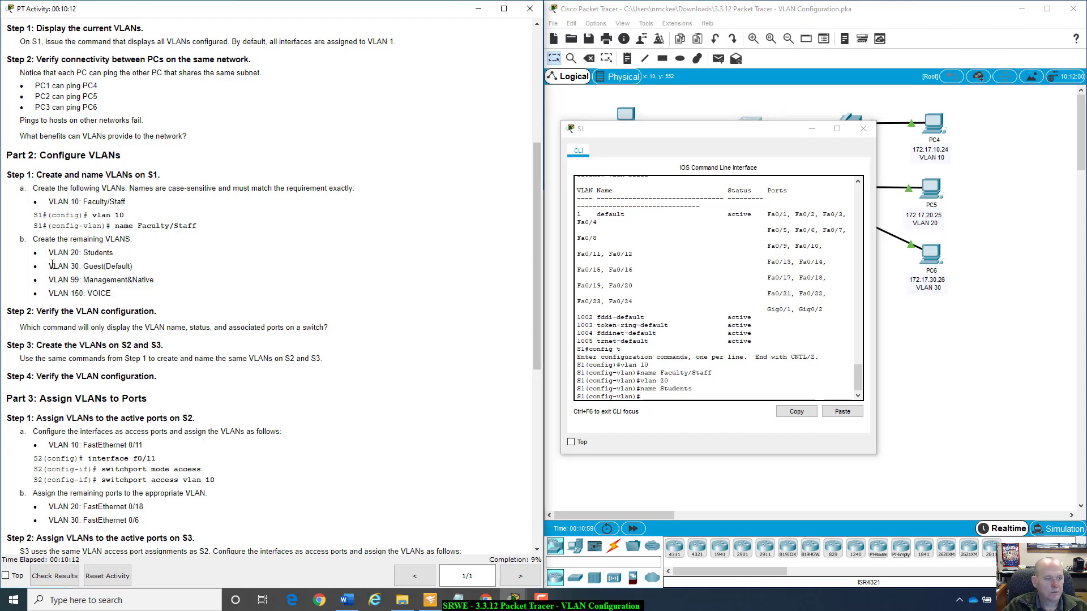
Create VLAN 30 on S1 as listed in the instructions.
left_click_drag(49, 265, 136, 268)
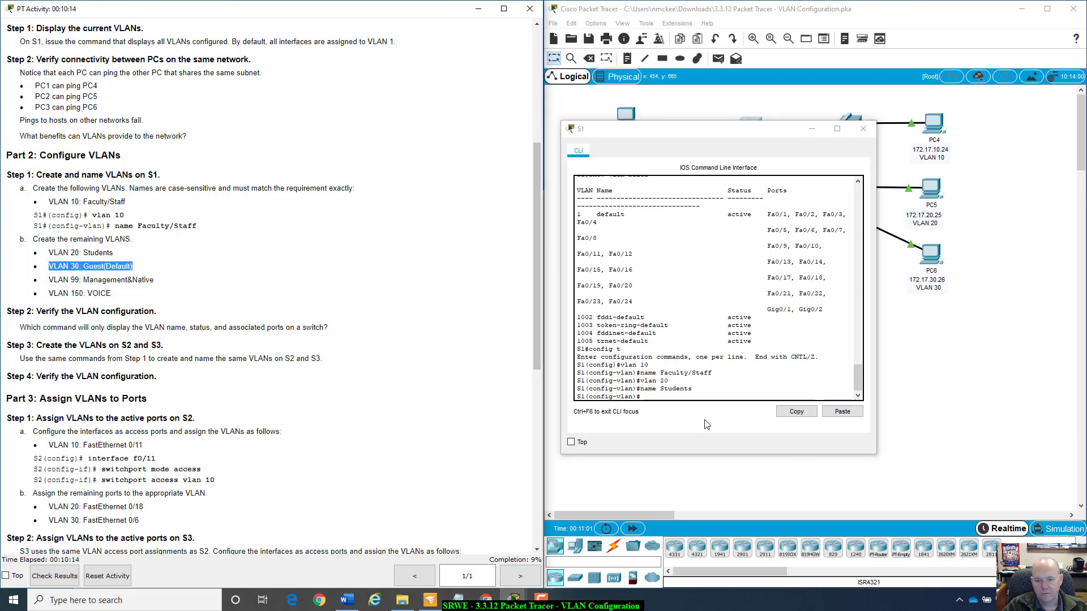
left_click(699, 397)
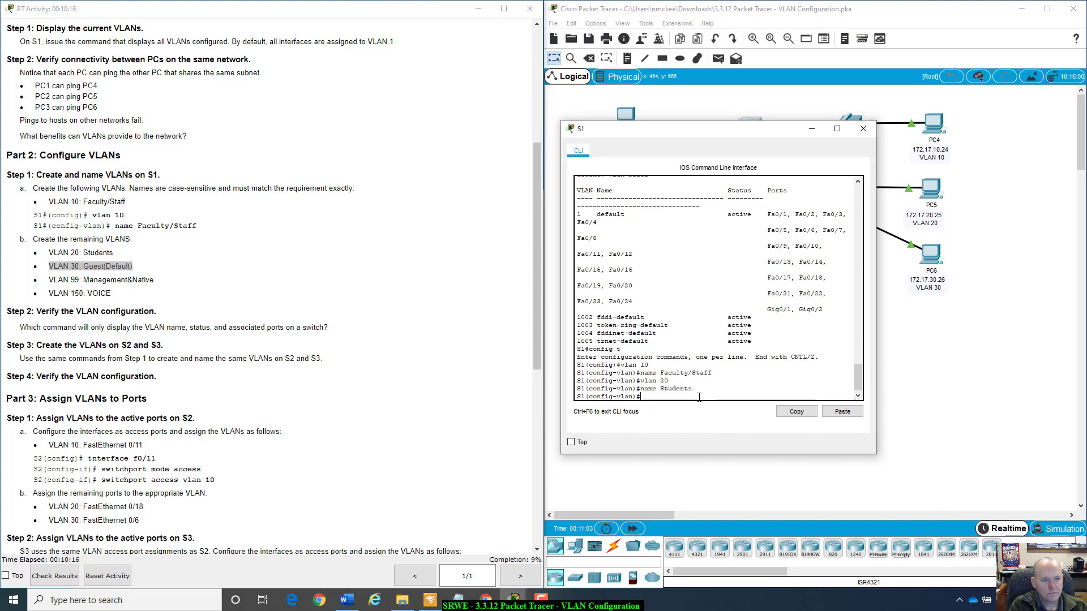
type("v")
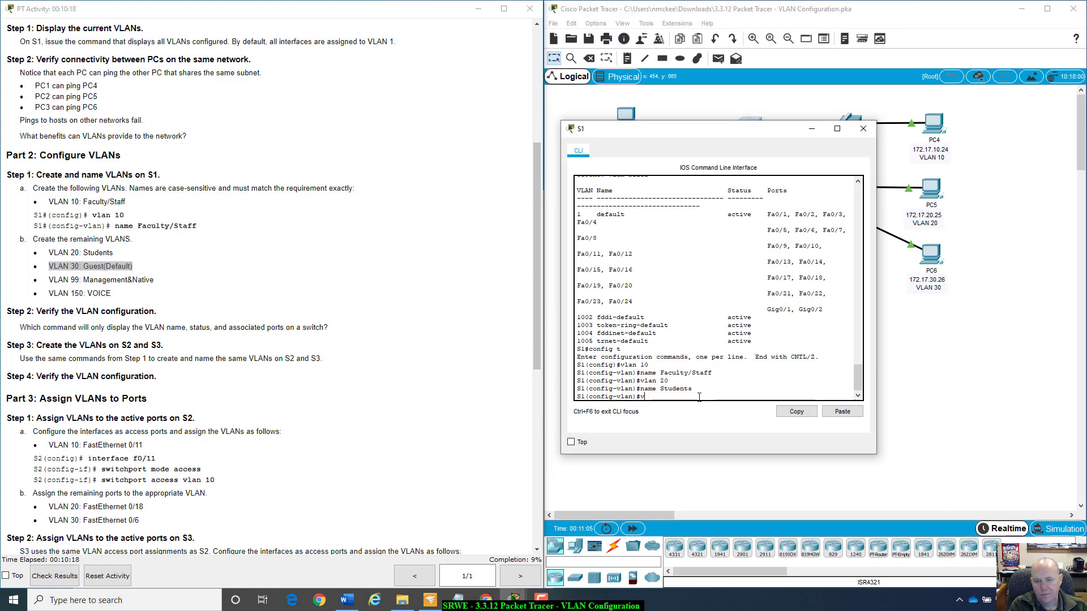
type("lan 30")
key("Return")
Name VLAN 30 on S1 Guest(Default).
type("name Student")
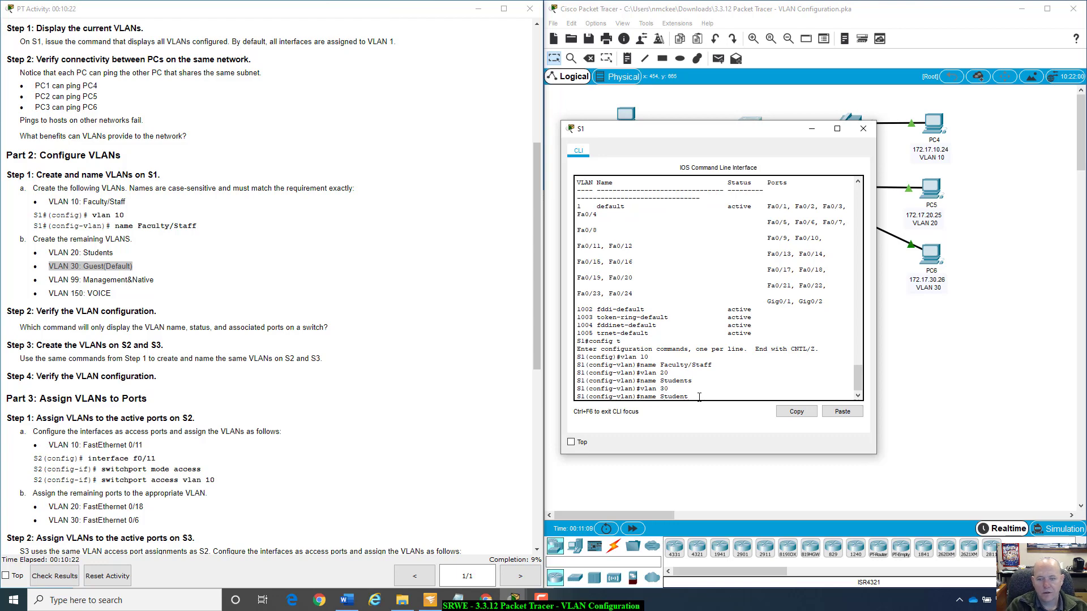
key("BackSpace")
key("BackSpace")
key("BackSpace")
key("BackSpace")
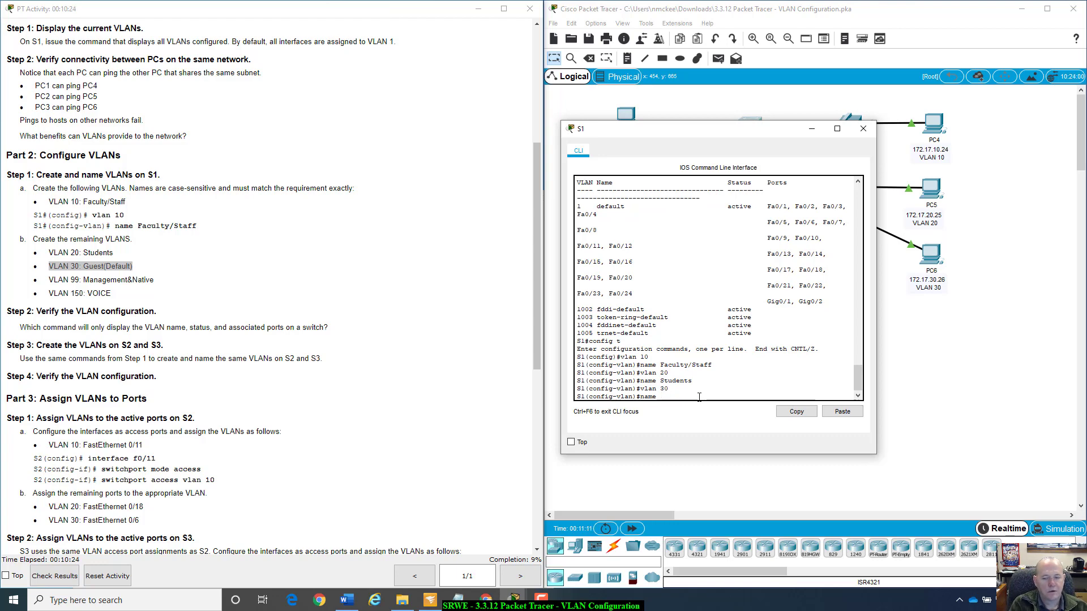
key("BackSpace")
type("Guesy")
key("BackSpace")
type("t(")
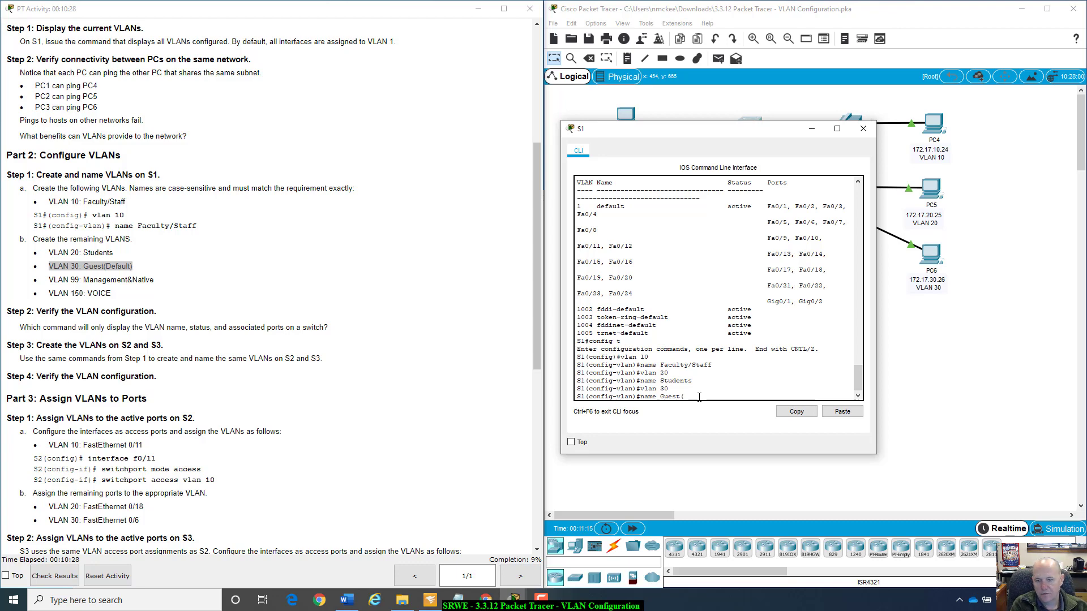
type("Default)")
key("Return")
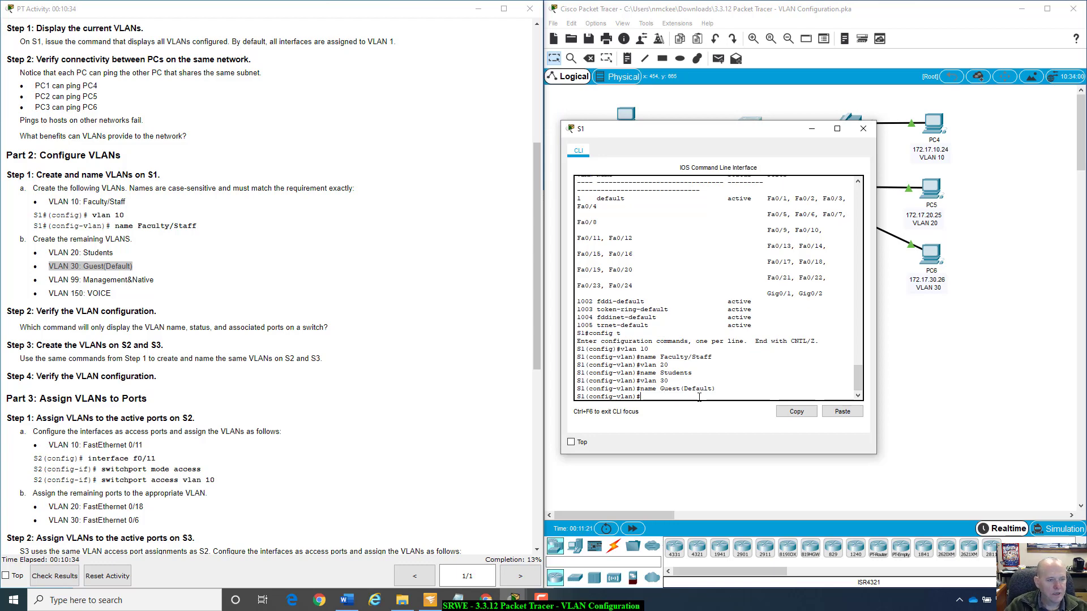
Create VLAN 99 on S1 as listed in the instructions.
left_click_drag(47, 280, 177, 285)
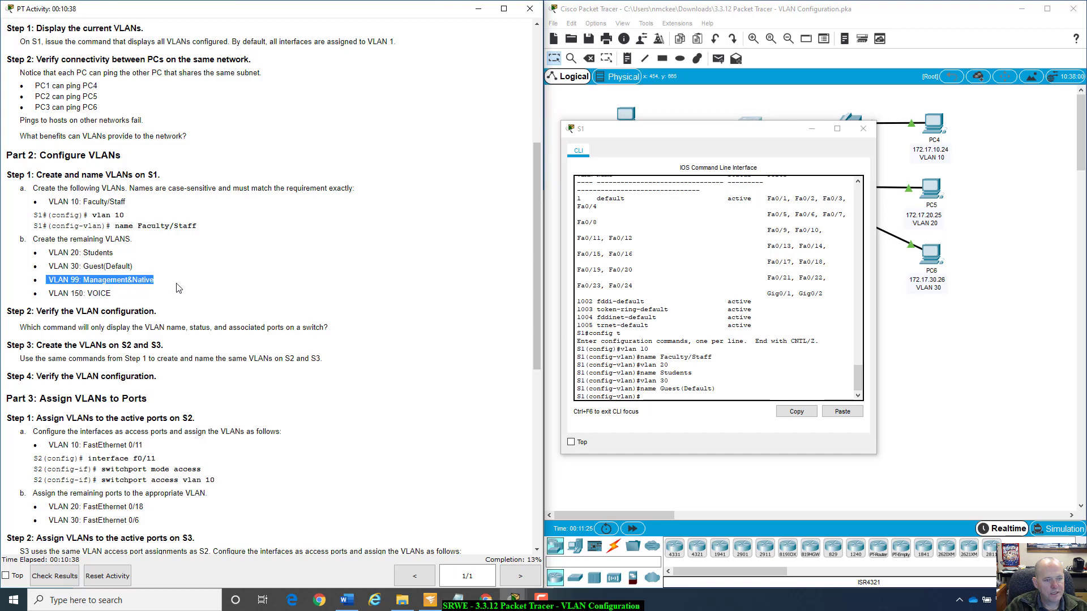
left_click(657, 397)
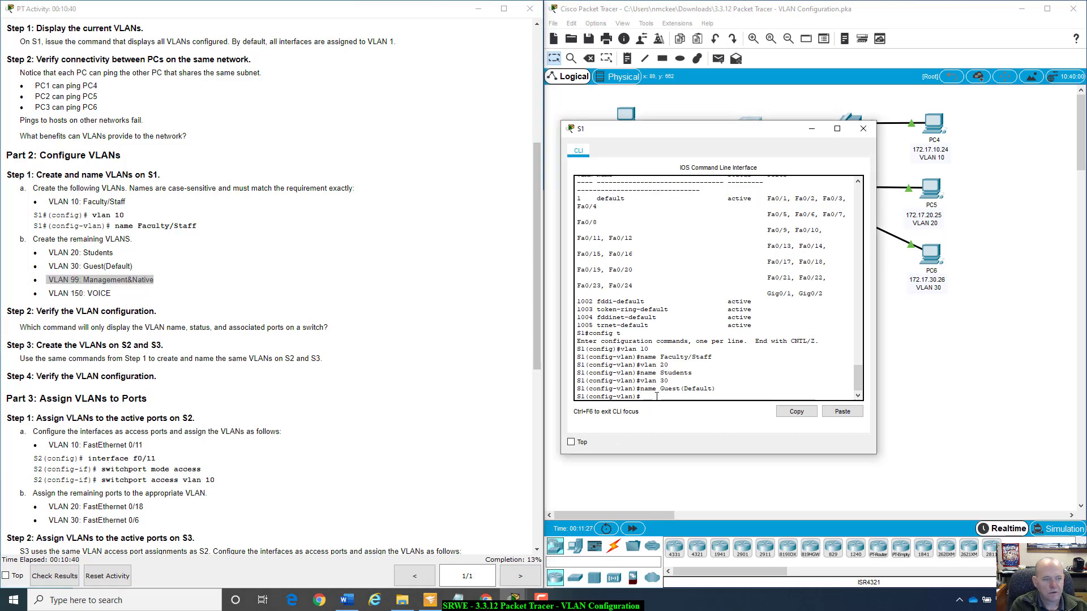
type("v")
key("BackSpace")
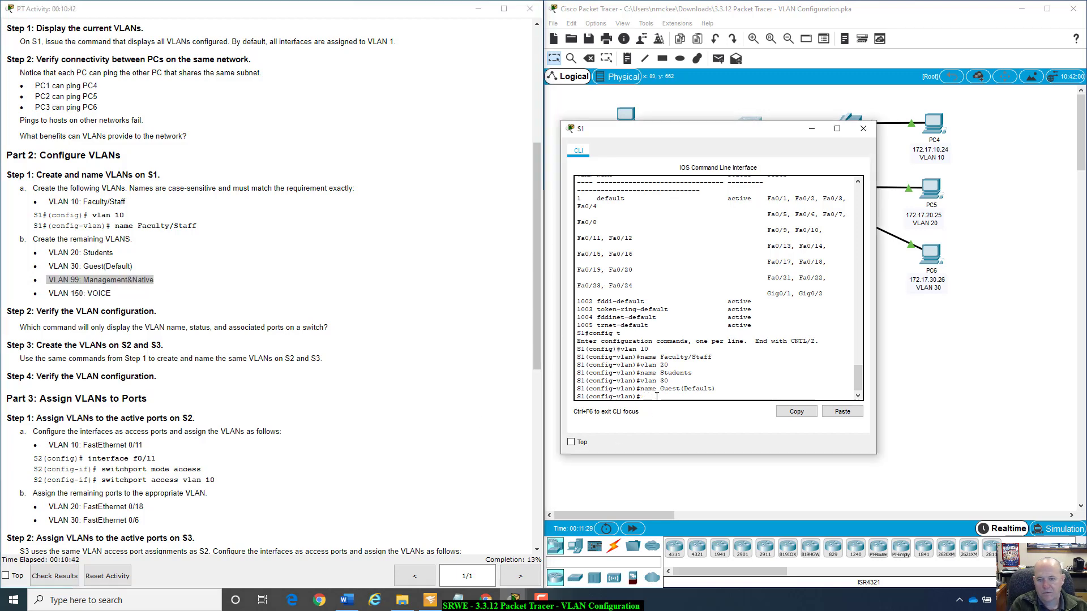
key("Up")
key("Up")
key("BackSpace")
key("BackSpace")
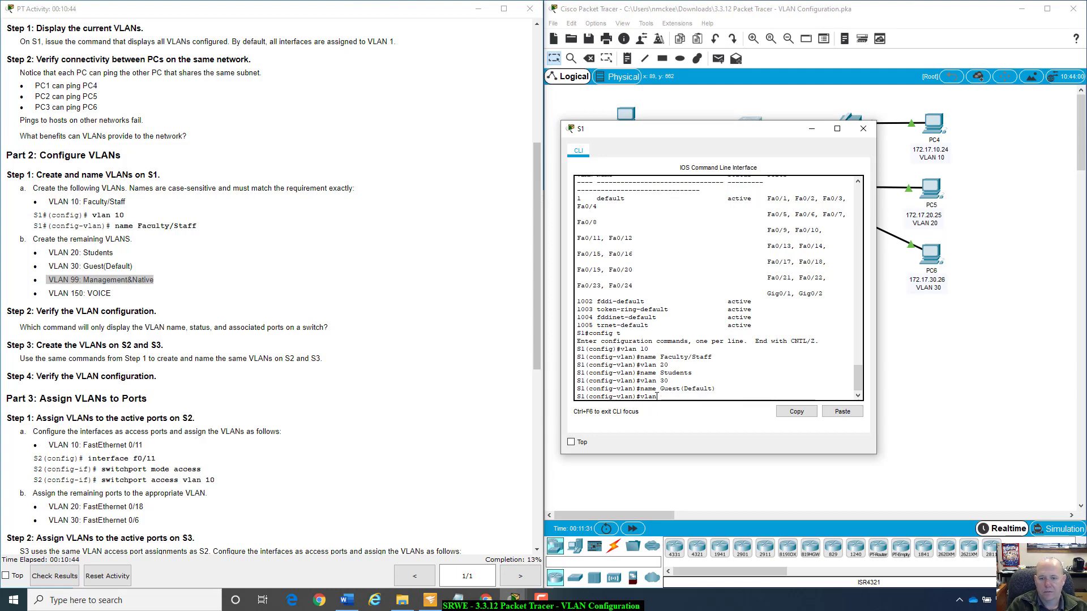
type("99")
key("Return")
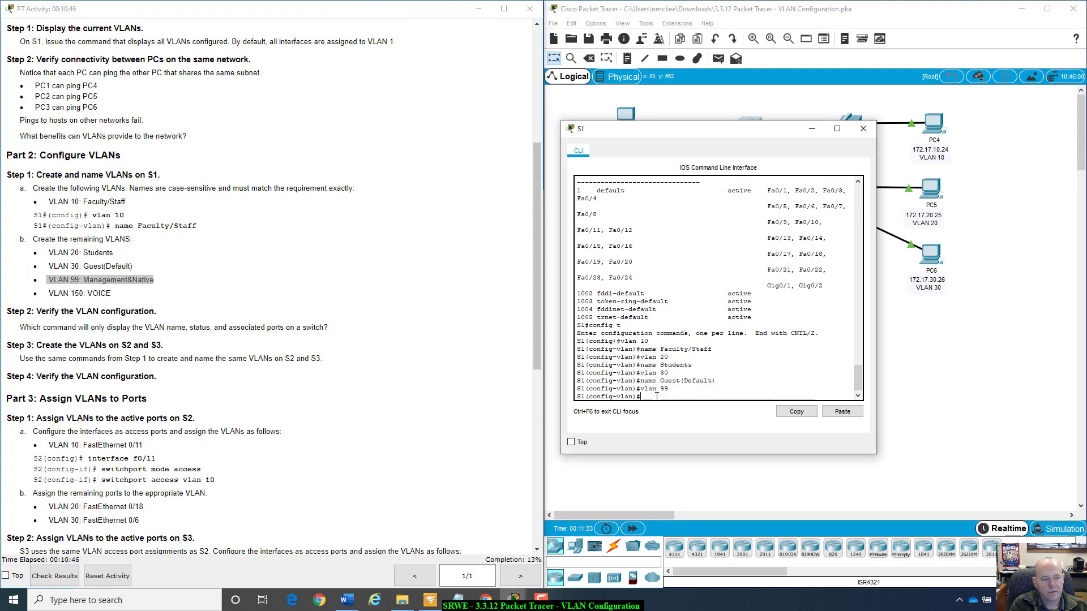
Name VLAN 99 on S1 Management&Native.
key("Up")
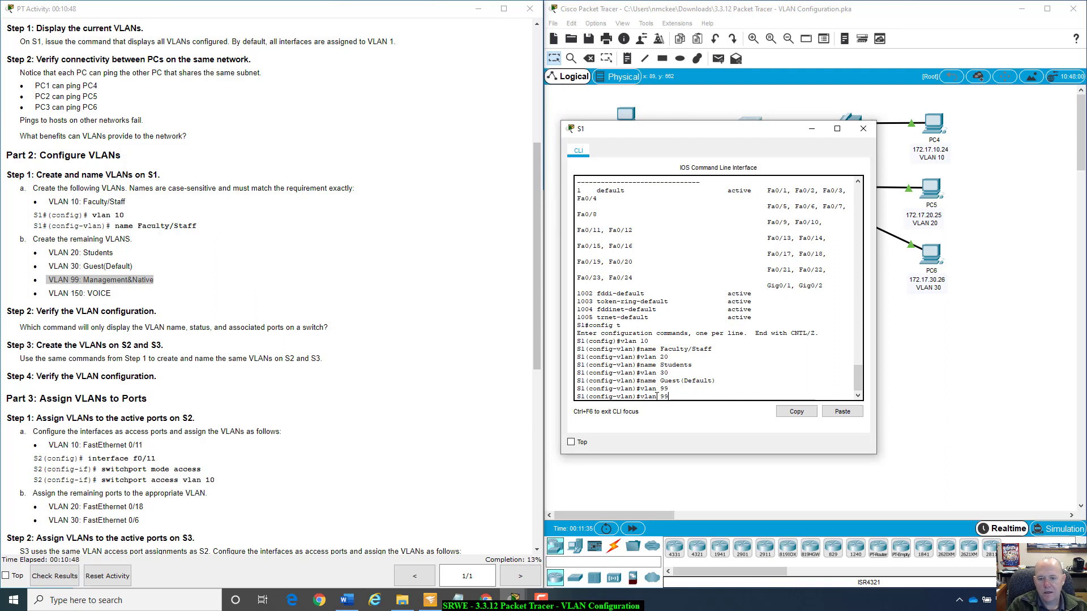
key("Up")
key("BackSpace")
key("BackSpace")
key("BackSpace")
key("BackSpace")
key("BackSpace")
key("BackSpace")
key("BackSpace")
key("BackSpace")
key("BackSpace")
key("BackSpace")
key("BackSpace")
key("BackSpace")
key("BackSpace")
key("BackSpace")
type("Mana")
key("BackSpace")
key("BackSpace")
key("BackSpace")
key("BackSpace")
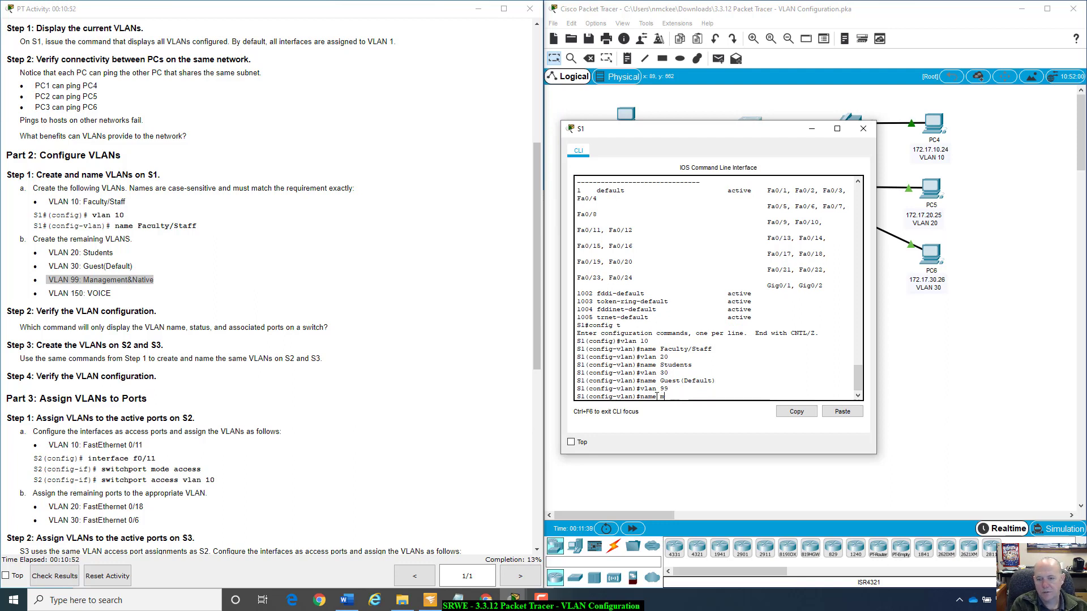
type("Management")
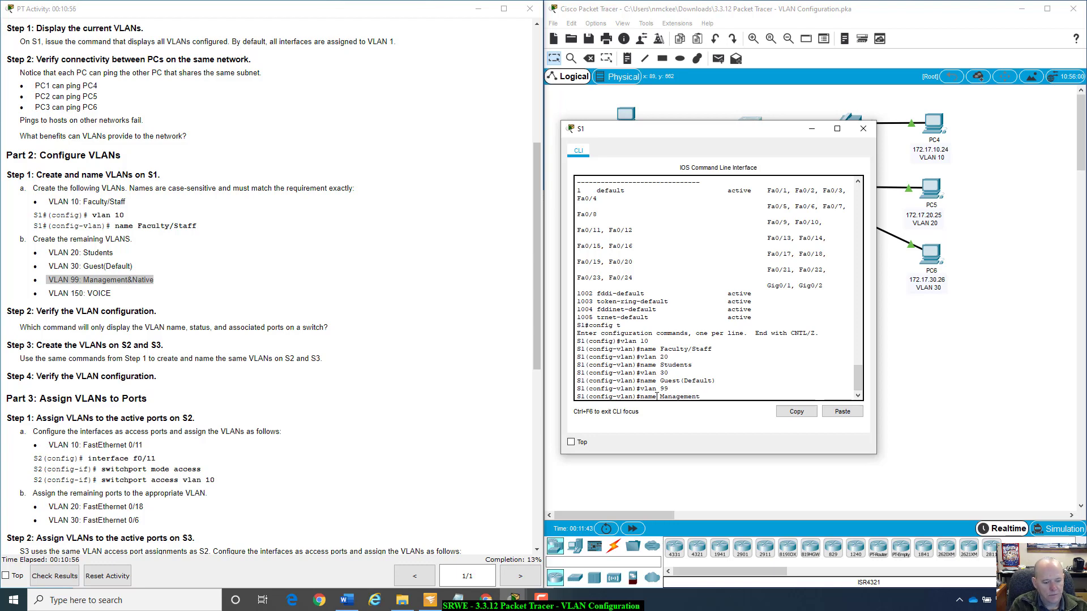
type("&N")
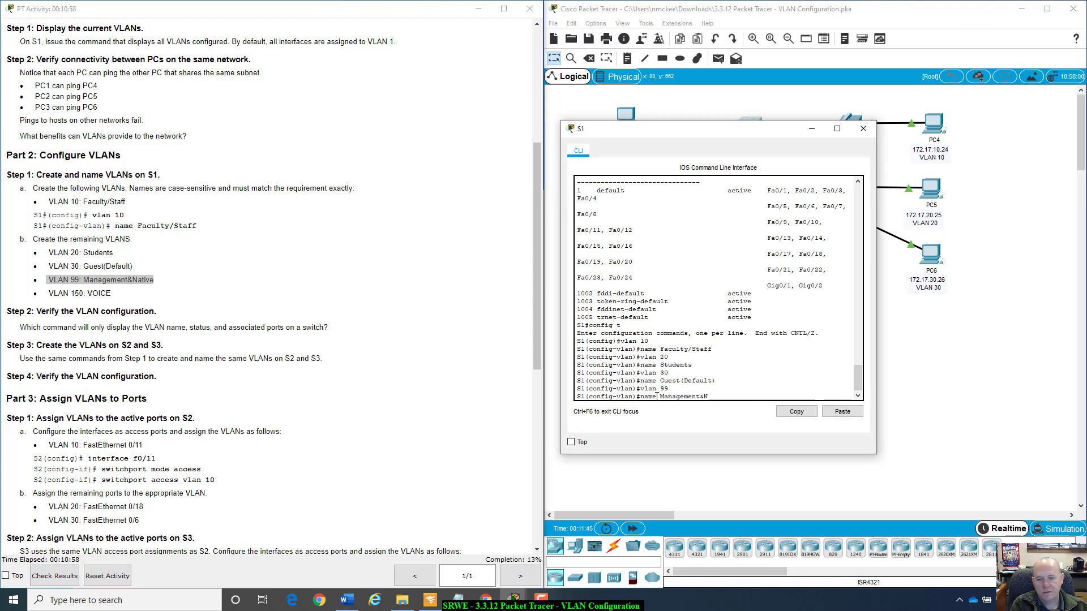
type("ative")
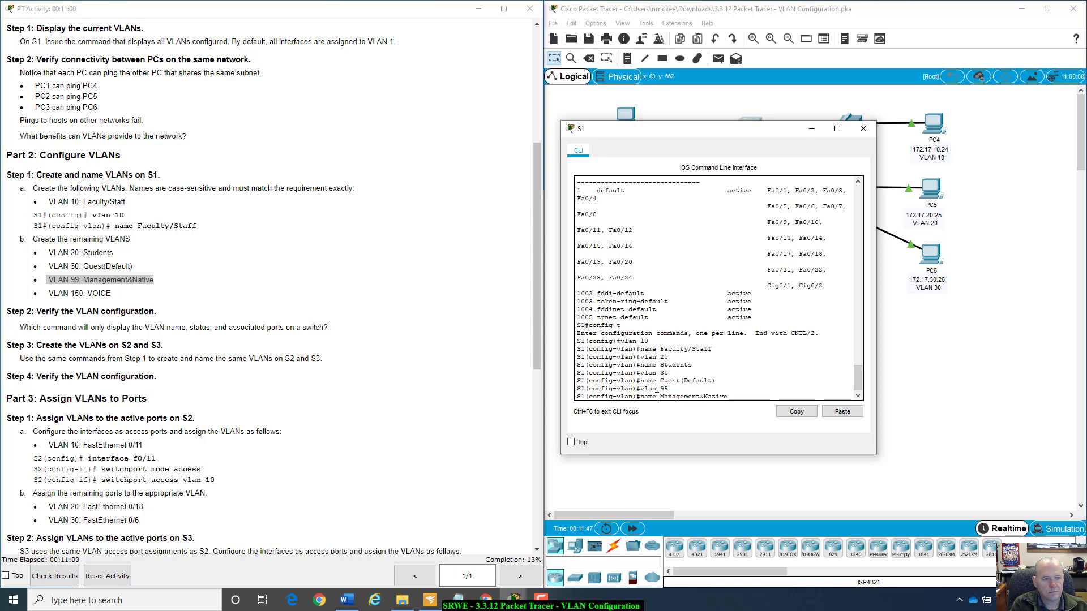
key("Return")
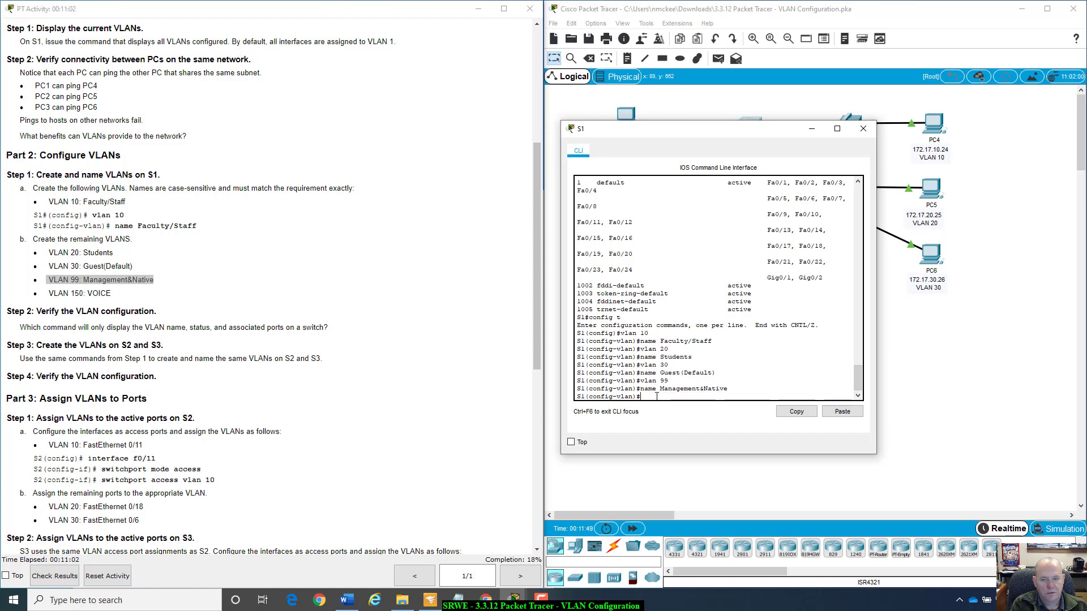
Create VLAN 150 on S1 with the name VOICE and return to global configuration mode.
type("vlan 150")
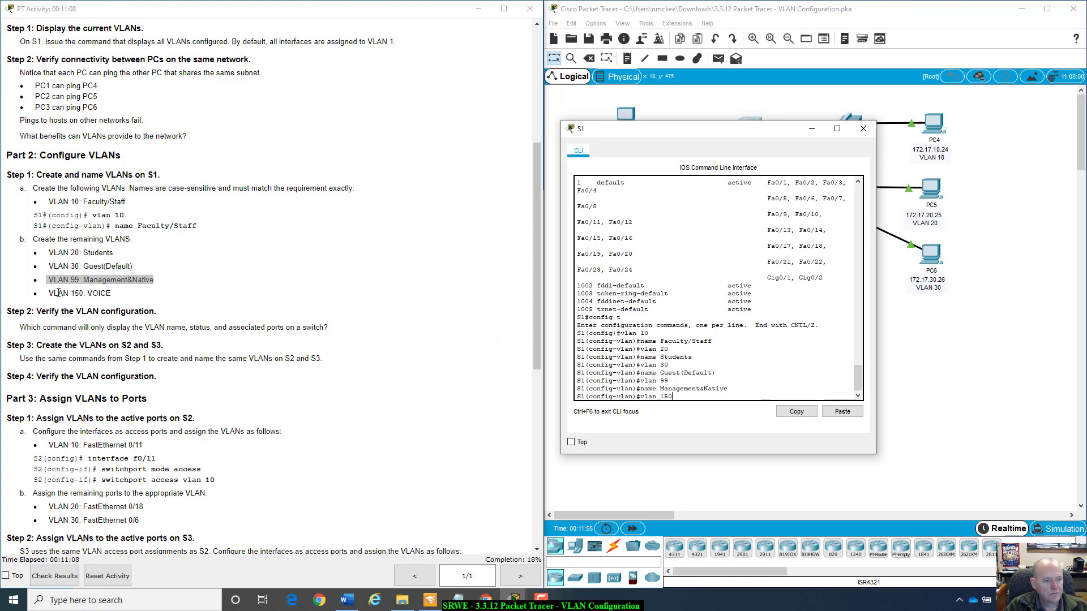
key("Return")
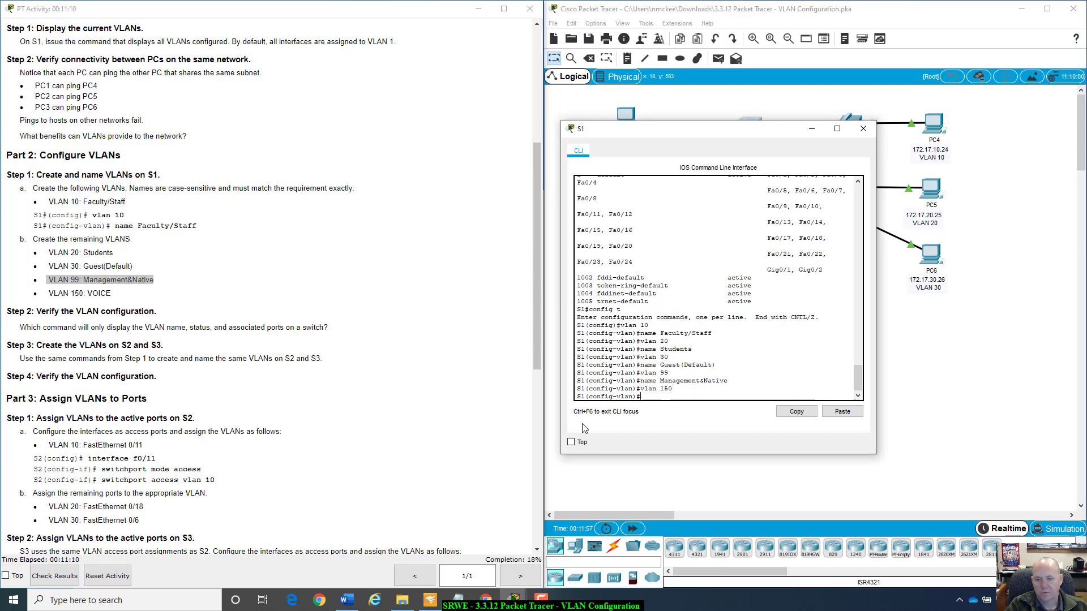
type("name ")
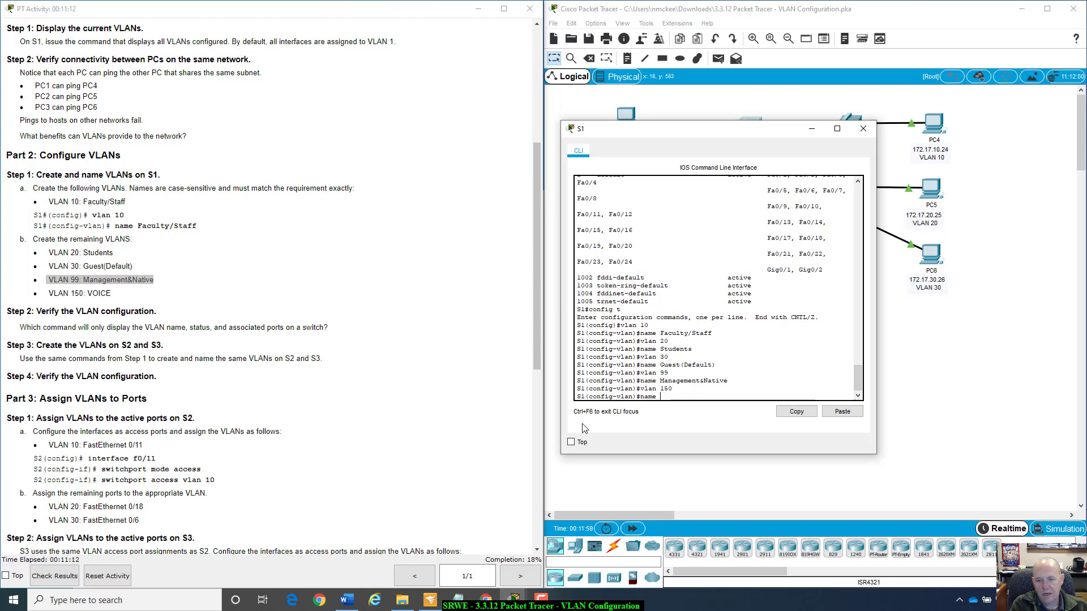
type("VOIC")
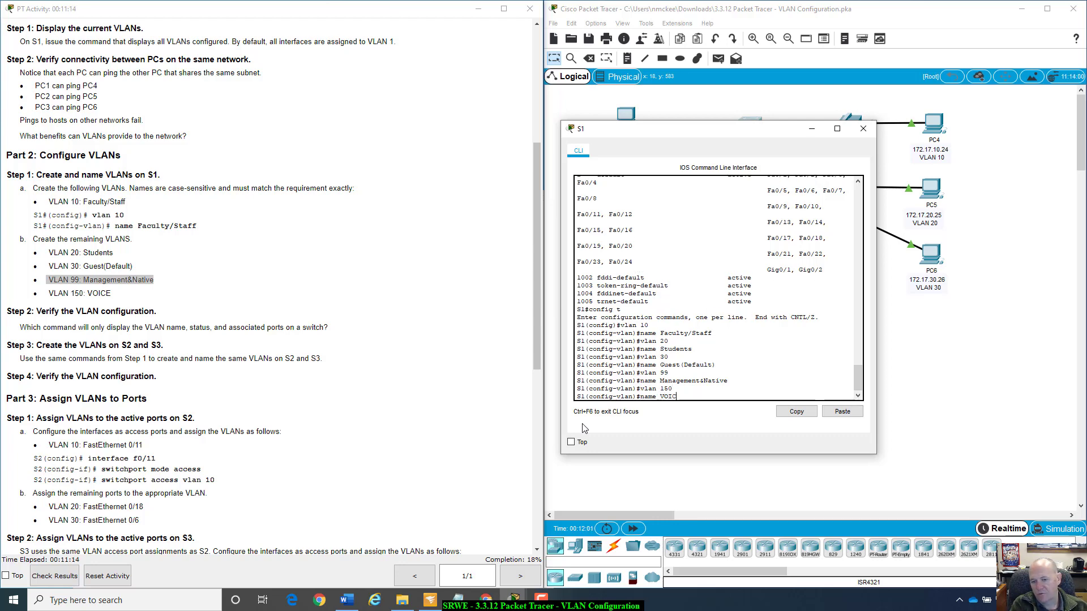
type("E")
key("Return")
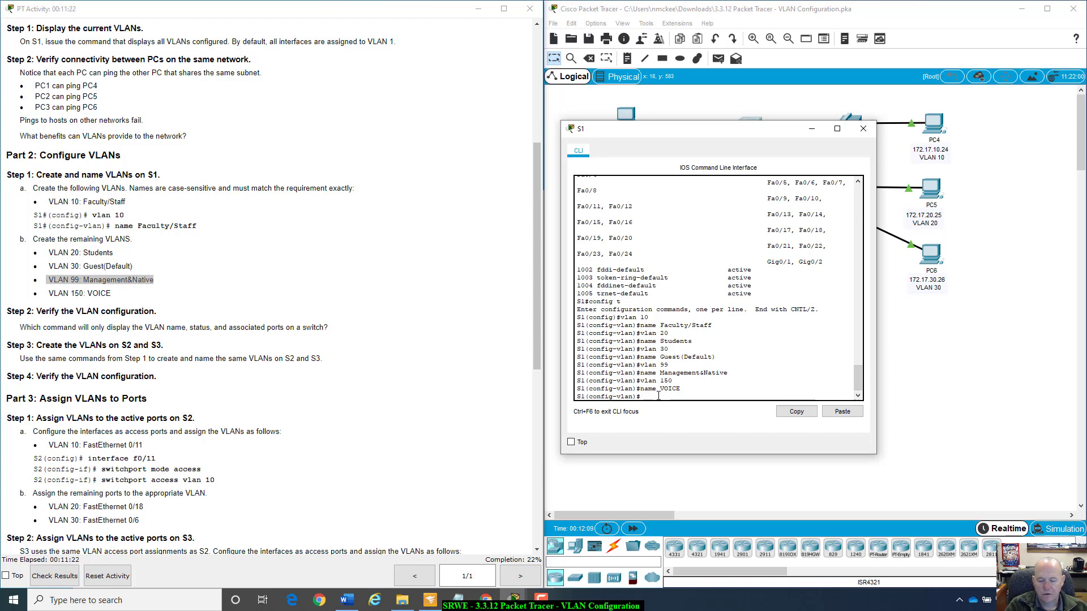
type("exit")
key("Return")
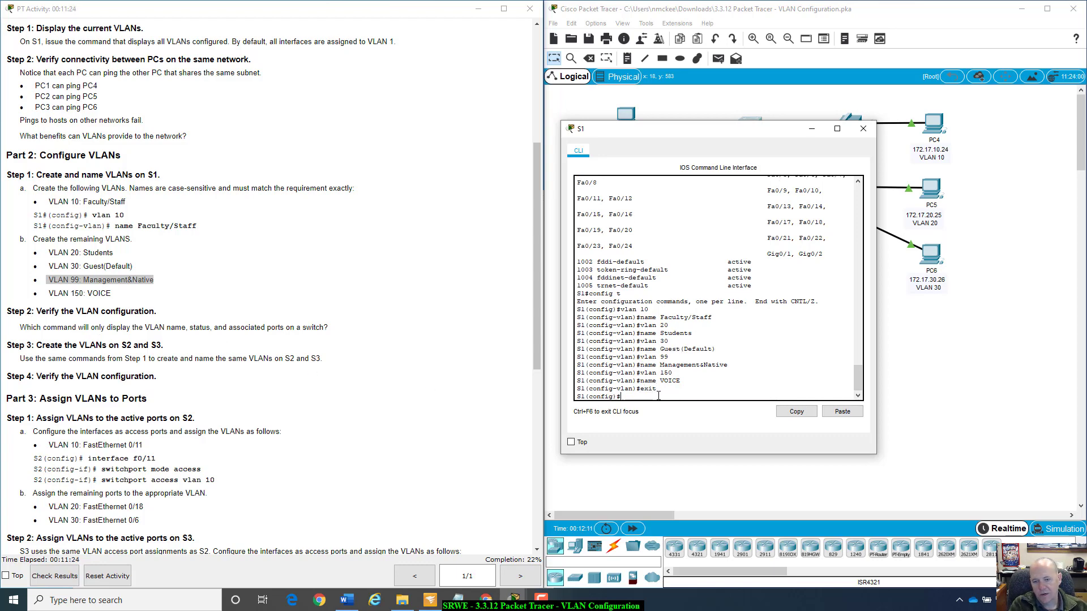
Try to display S1's VLAN summary with show vlan brief from global configuration mode.
type("show vlan brief")
key("Return")
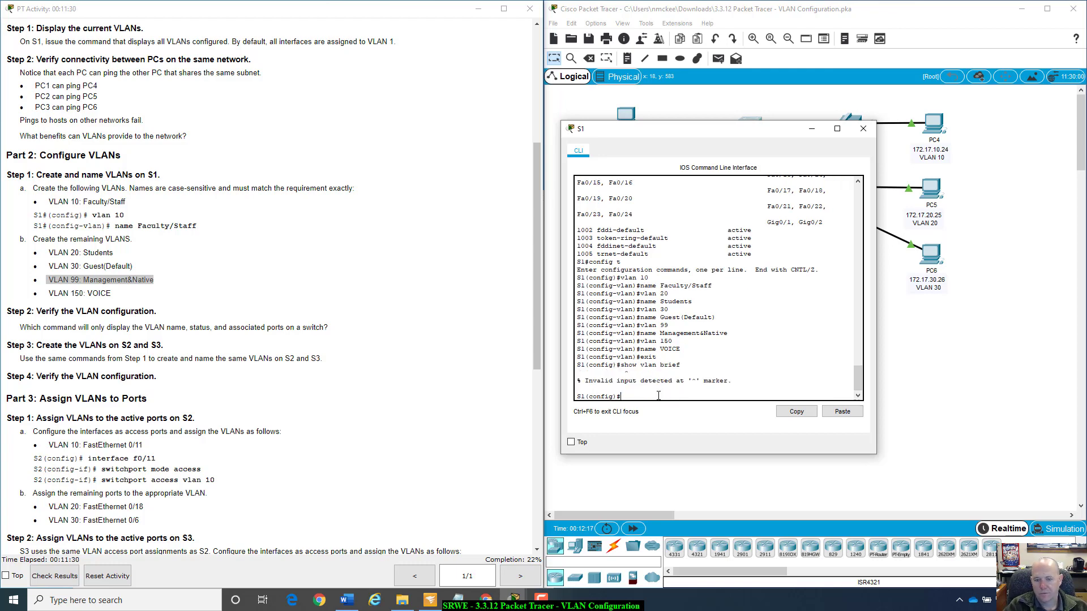
Leave global configuration mode on S1 and return to privileged EXEC mode with exit.
key("Up")
key("BackSpace")
key("BackSpace")
key("BackSpace")
key("BackSpace")
key("BackSpace")
key("BackSpace")
key("BackSpace")
key("BackSpace")
key("BackSpace")
key("BackSpace")
key("BackSpace")
key("BackSpace")
key("BackSpace")
key("BackSpace")
type("exit")
key("Return")
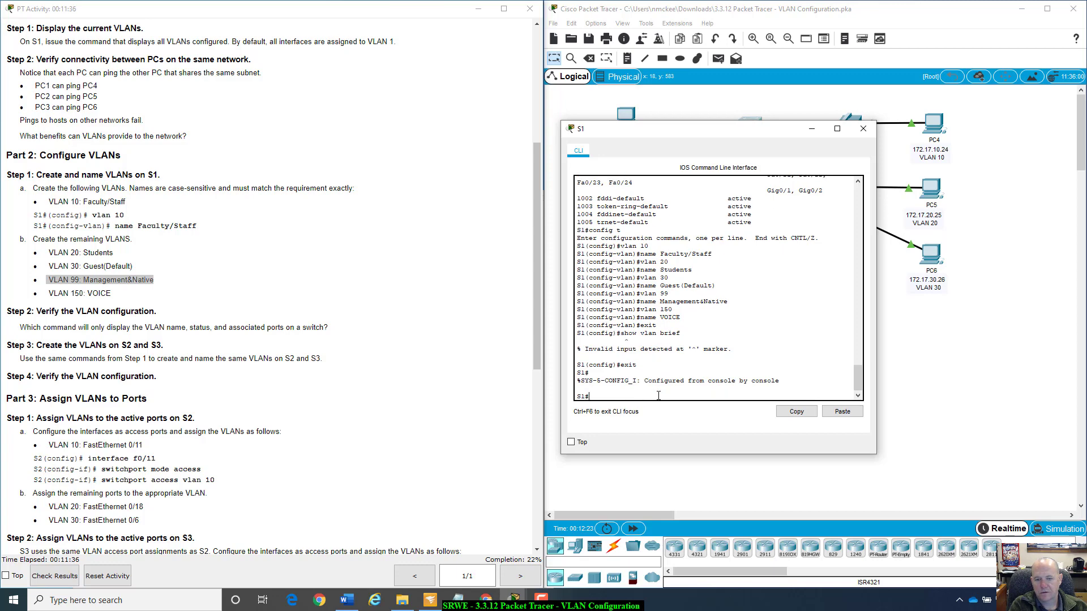
Display S1's VLAN summary with show vlan brief and examine the default VLAN's ports and the newly named VLANs.
type("show vlan brief")
key("Return")
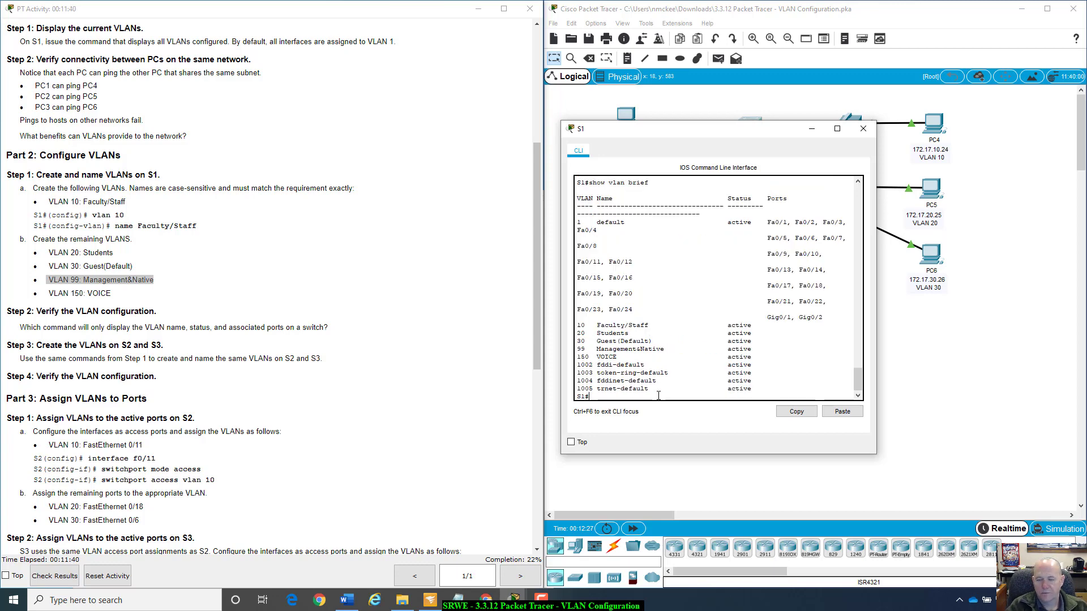
left_click_drag(579, 222, 837, 322)
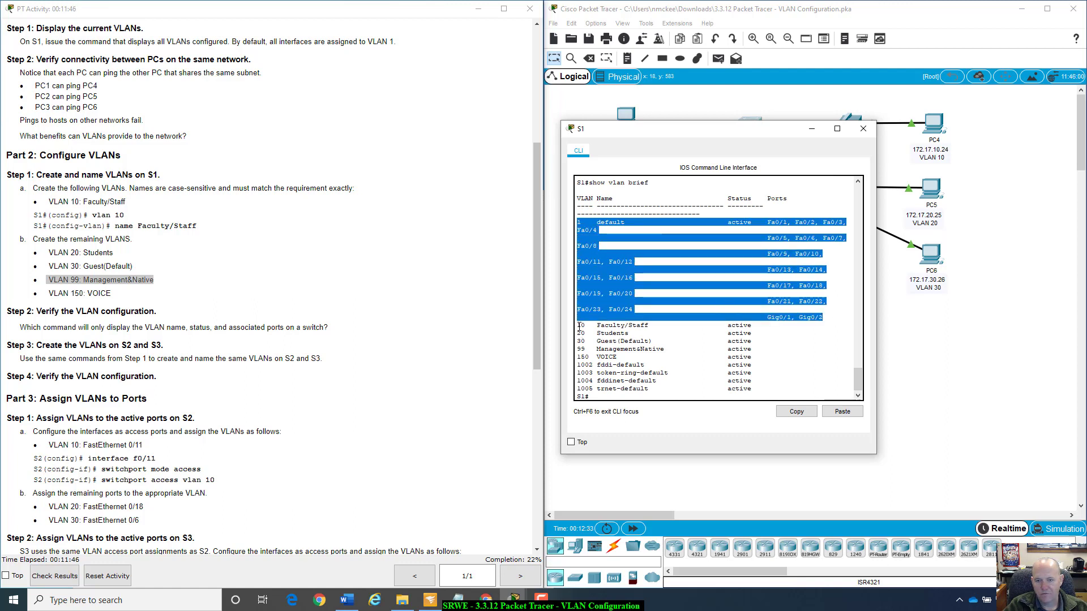
left_click_drag(578, 323, 769, 358)
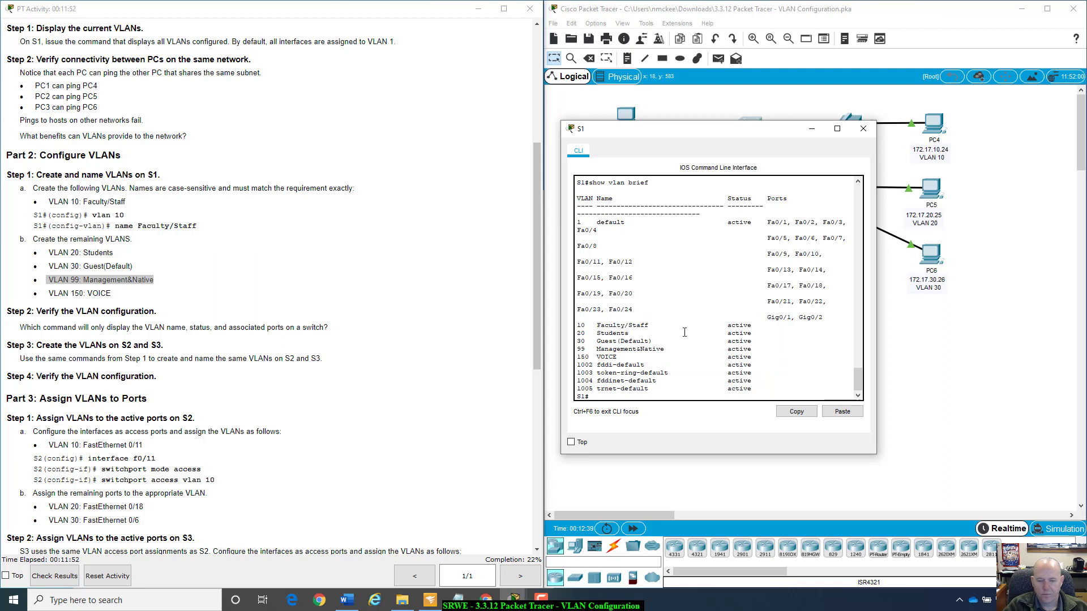
key("Return")
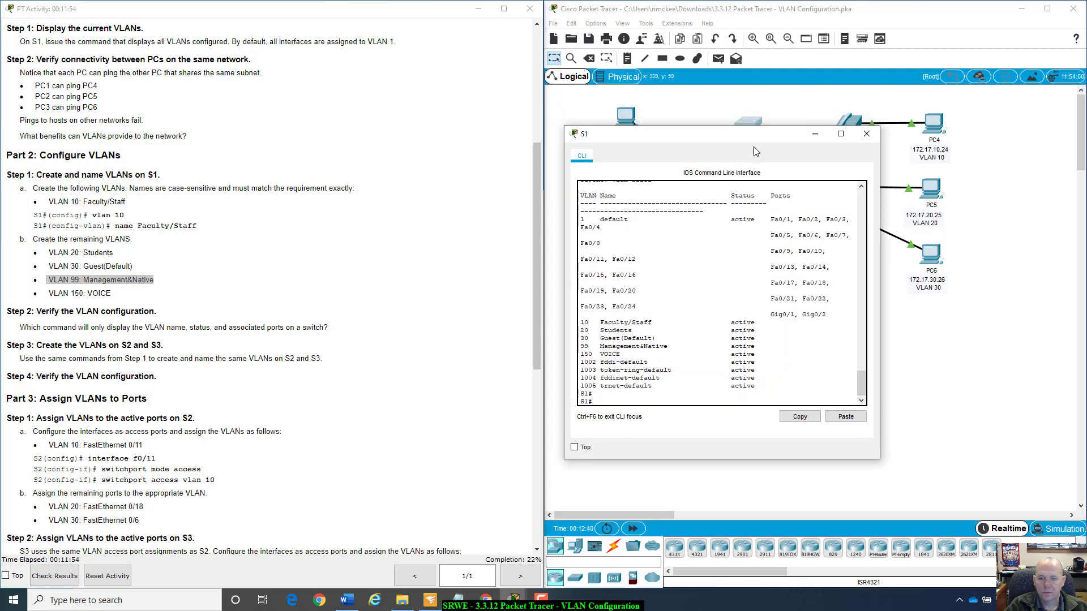
Uncover the topology behind S1's window, switch to the Notepad file holding the VLAN commands, and select all its lines.
left_click_drag(736, 129, 759, 152)
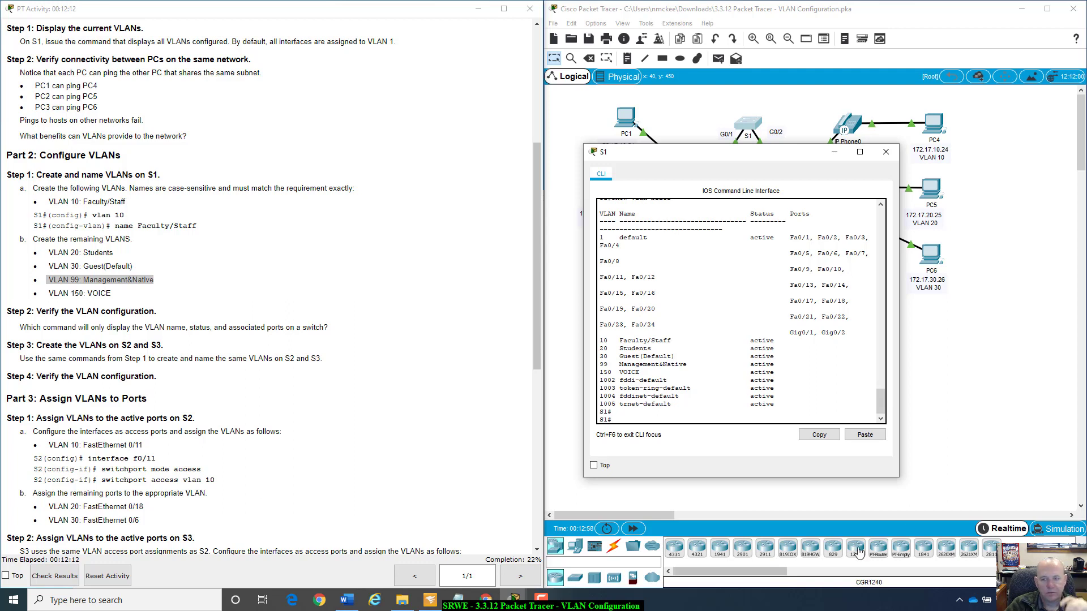
left_click_drag(754, 153, 824, 170)
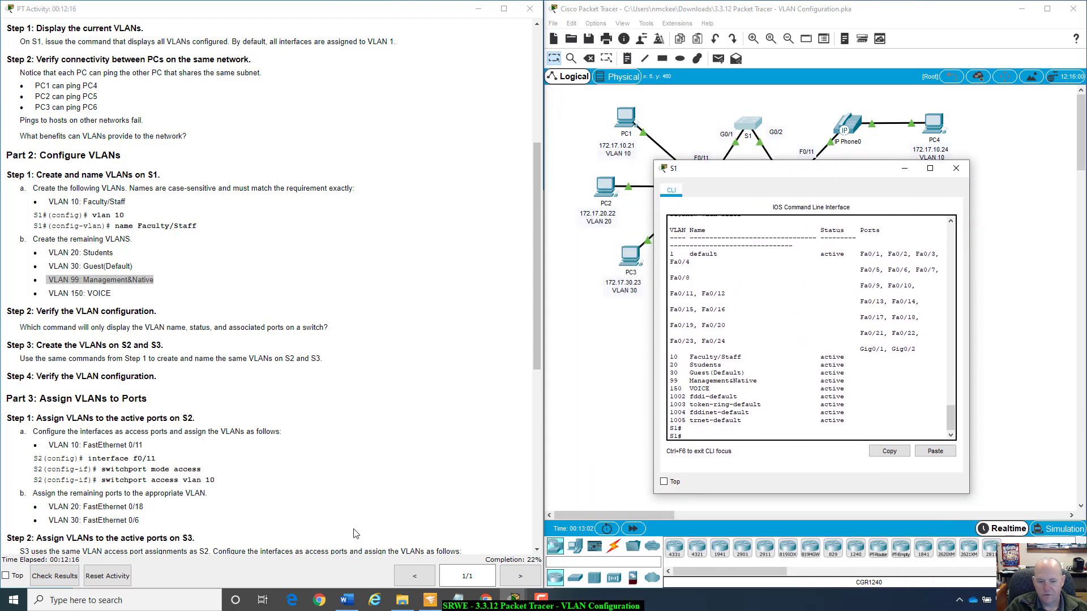
left_click(463, 598)
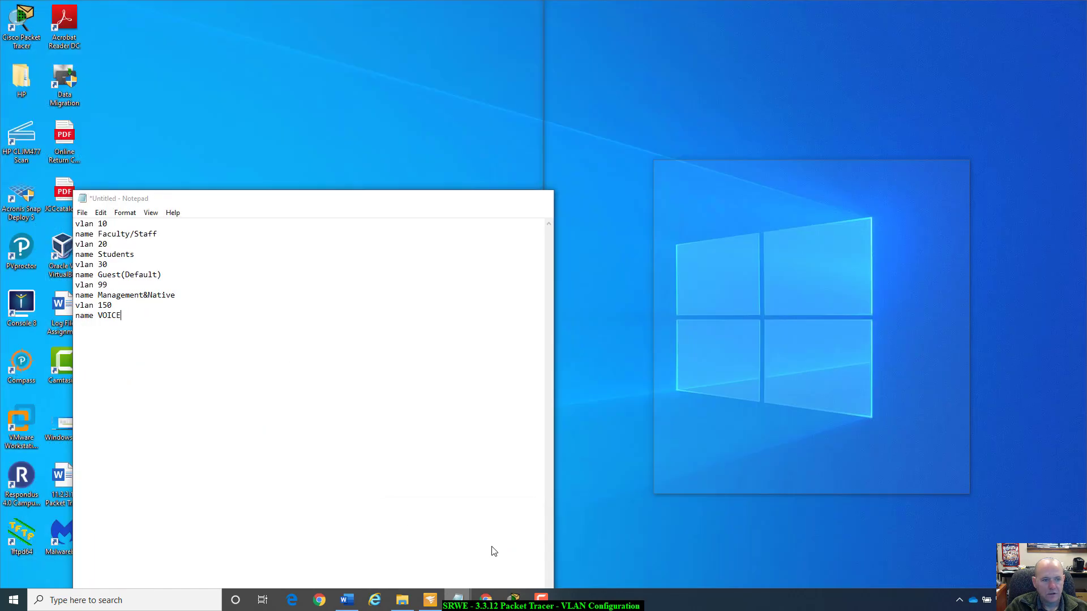
left_click(489, 552)
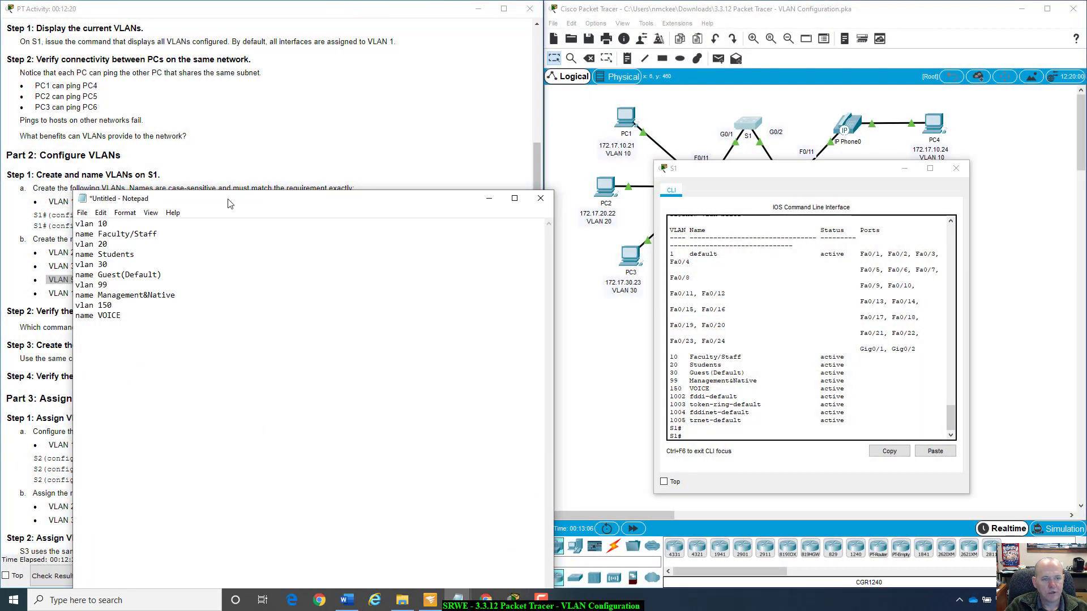
left_click_drag(230, 198, 271, 172)
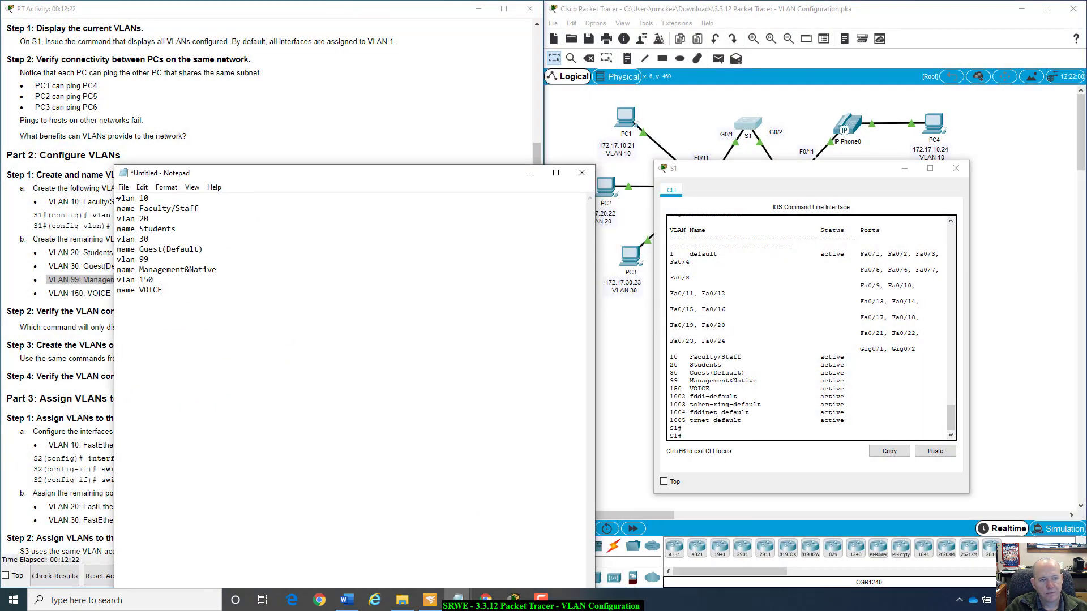
left_click_drag(118, 198, 227, 291)
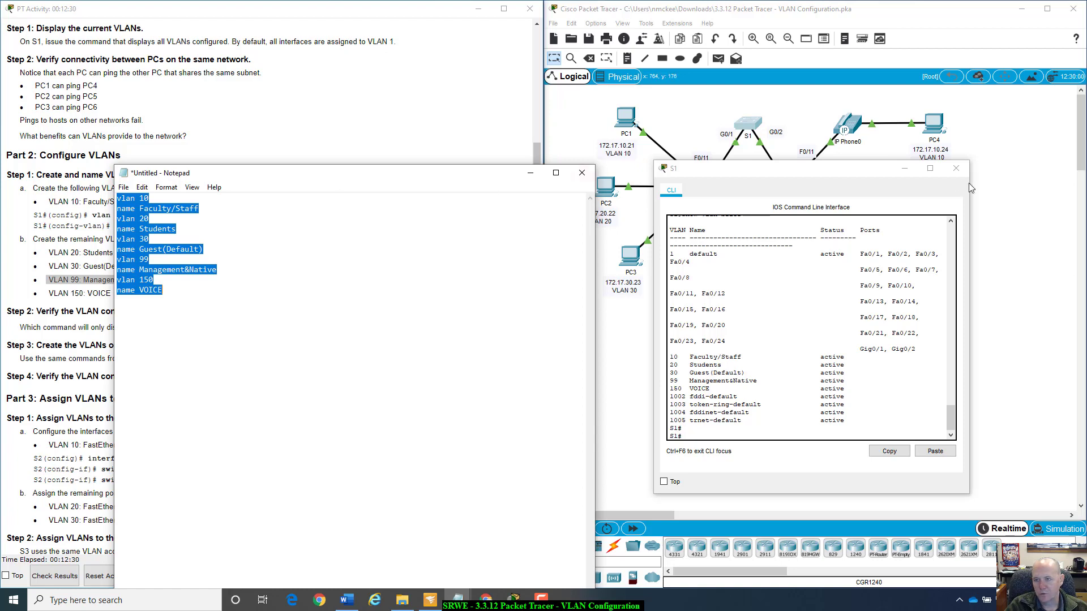
Put S1's window away, open the CLI of switch S2 beside Notepad, and start its console session.
left_click(904, 169)
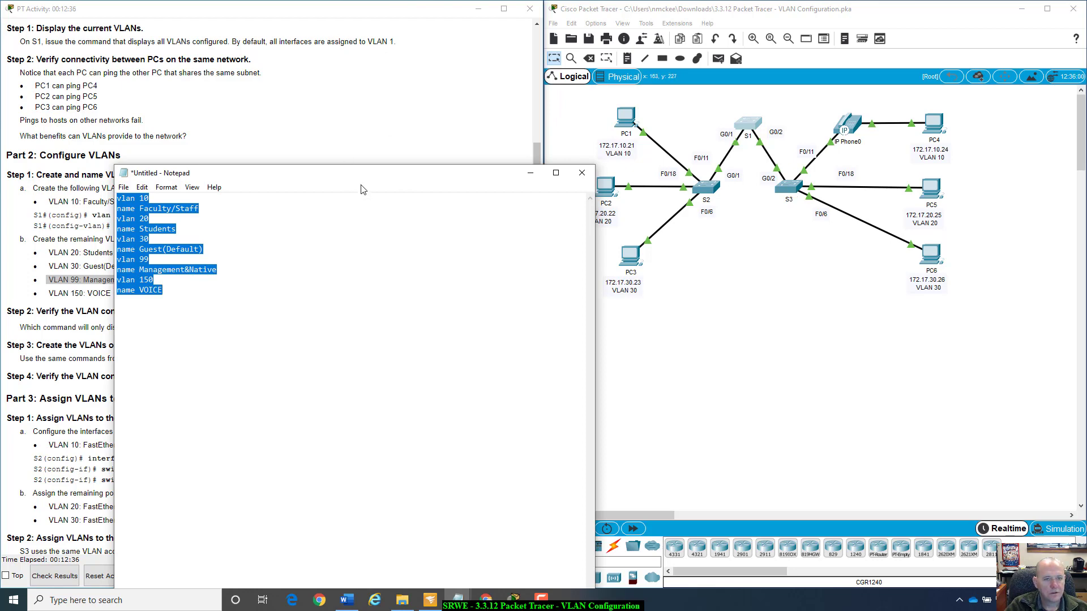
left_click_drag(351, 174, 284, 165)
left_click(706, 191)
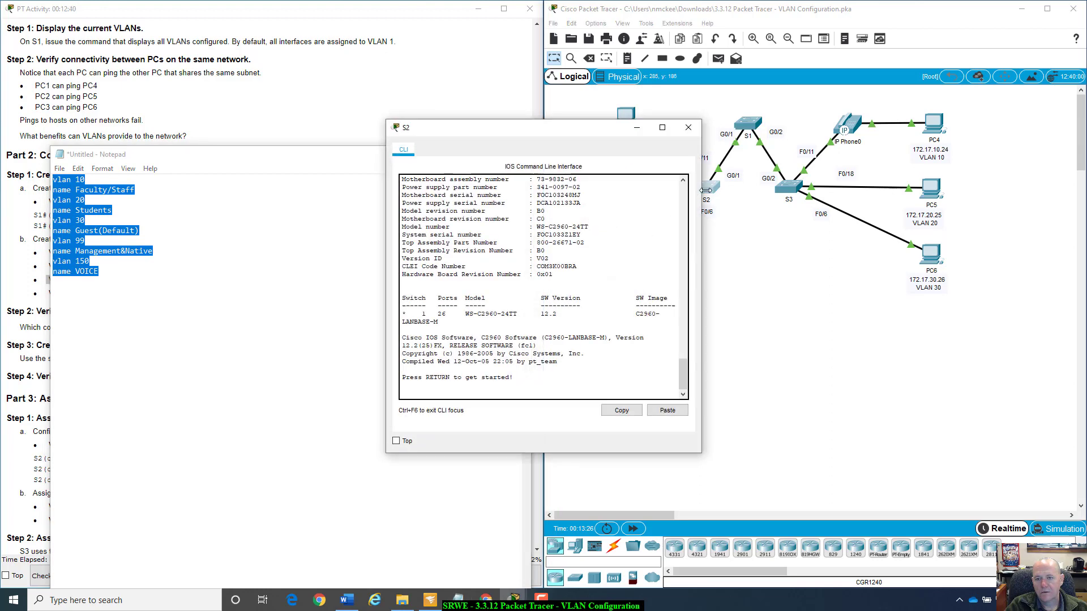
left_click_drag(569, 134, 827, 161)
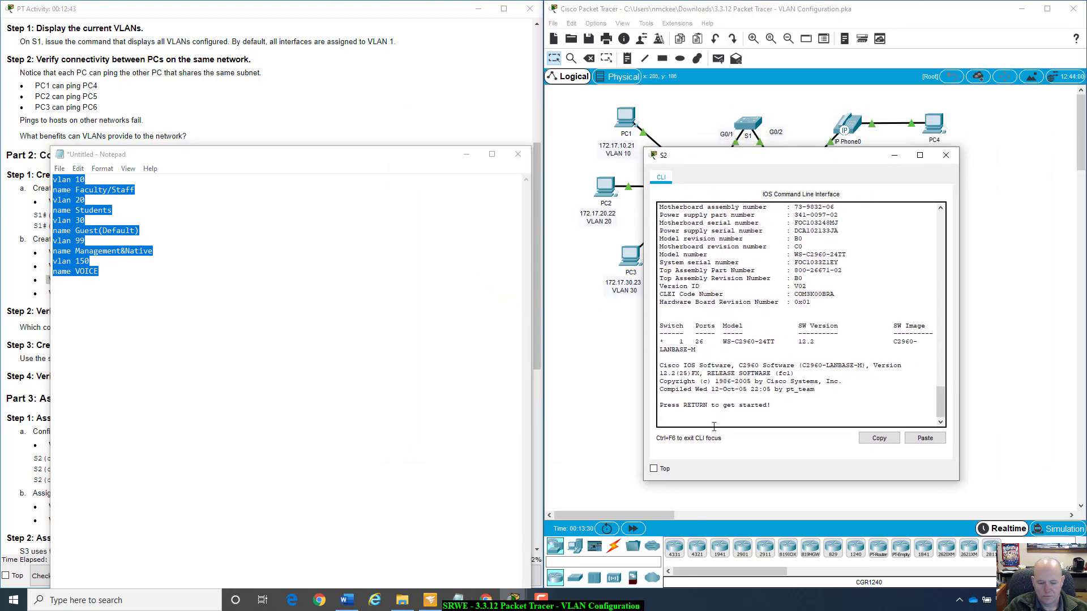
key("Return")
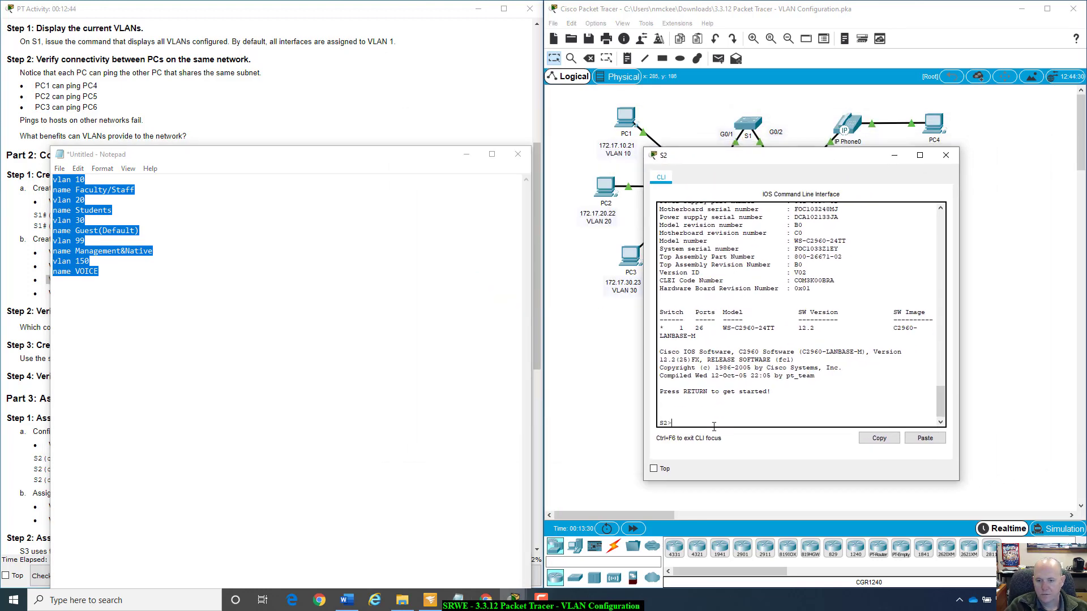
Copy the complete list of VLAN creation and naming commands from Notepad.
right_click(83, 230)
left_click(72, 290)
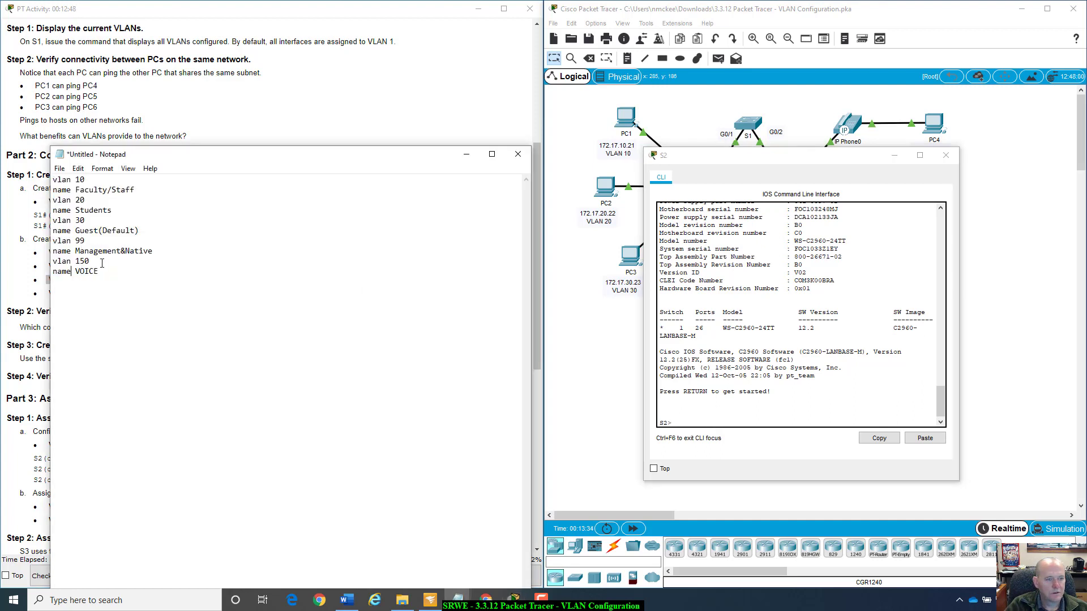
key("ctrl+a")
key("ctrl+c")
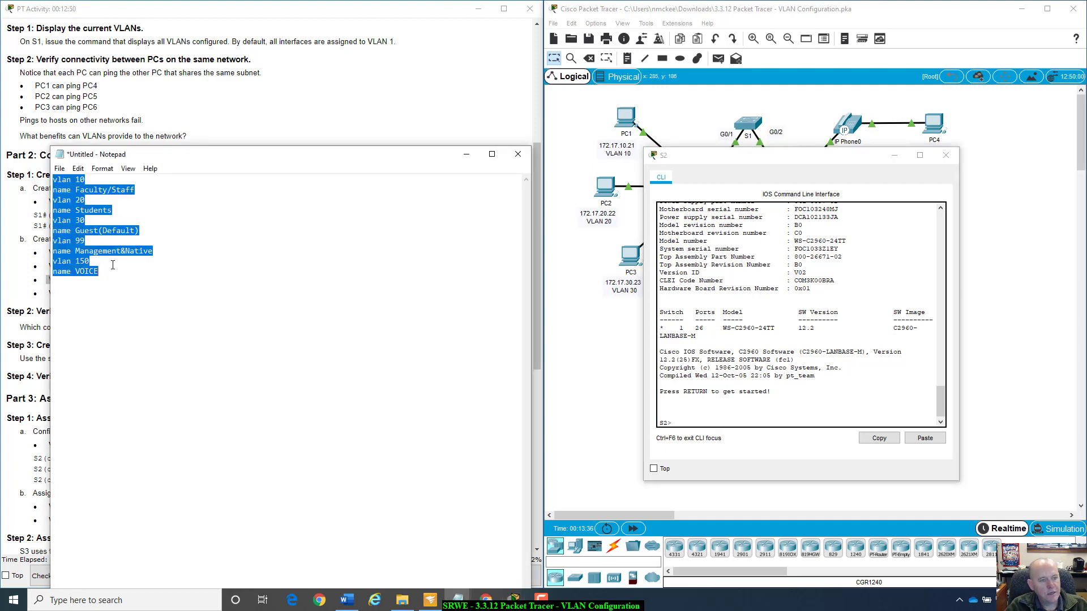
Enter privileged EXEC mode on S2 with enable, and go into global configuration mode with config t.
left_click(782, 424)
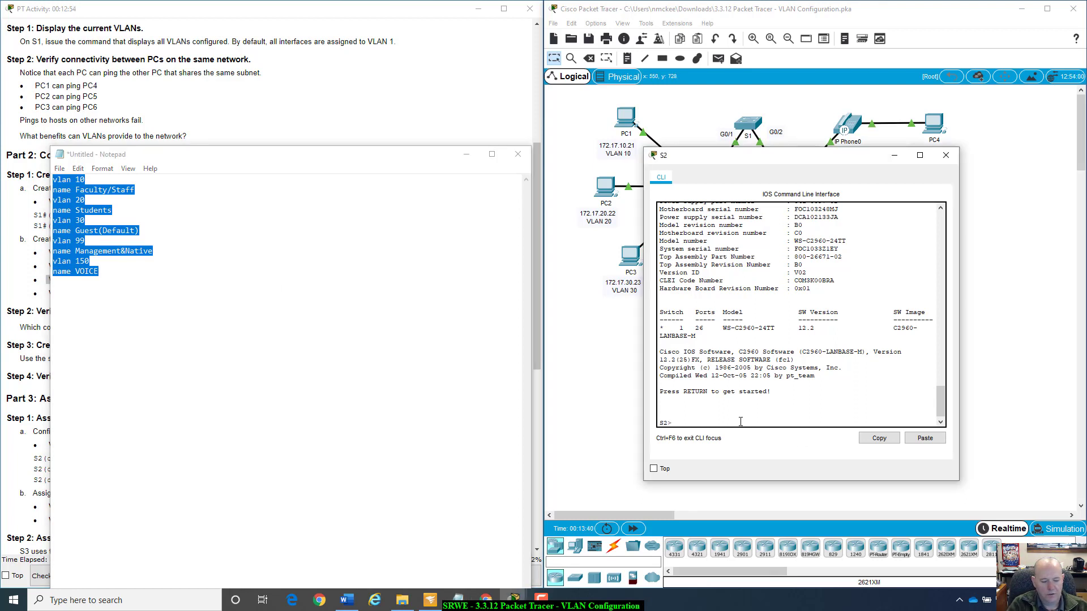
type("enabvle")
key("BackSpace")
key("BackSpace")
key("BackSpace")
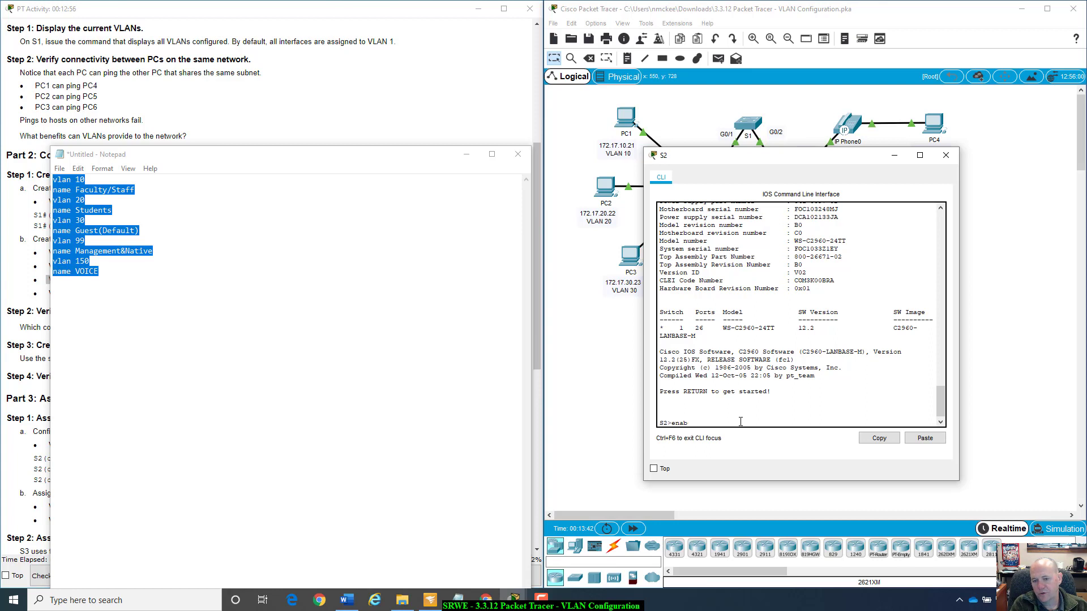
type("le")
key("Return")
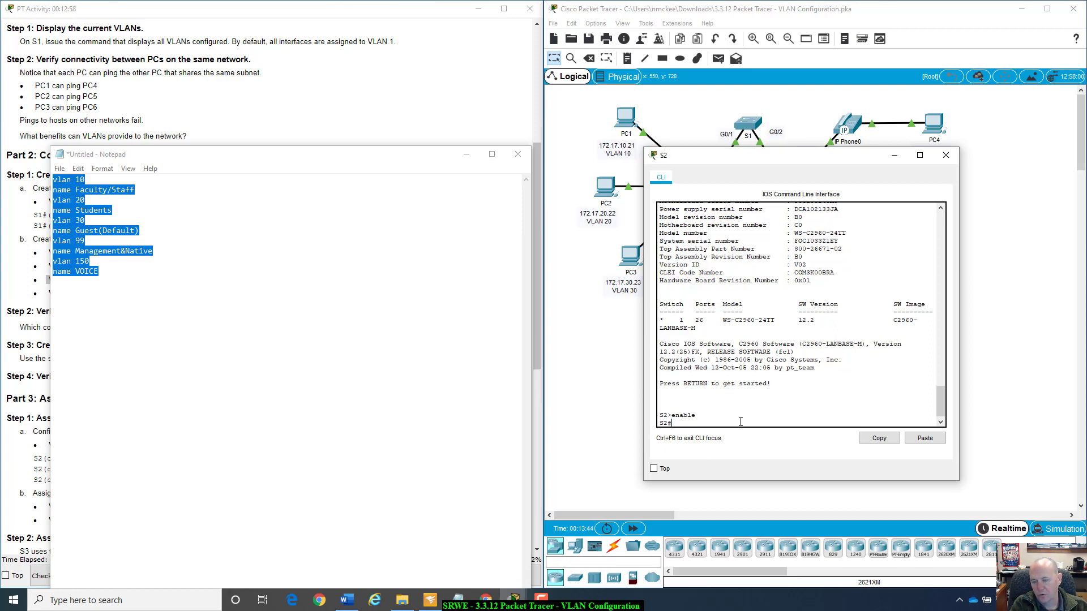
type("config t")
key("Return")
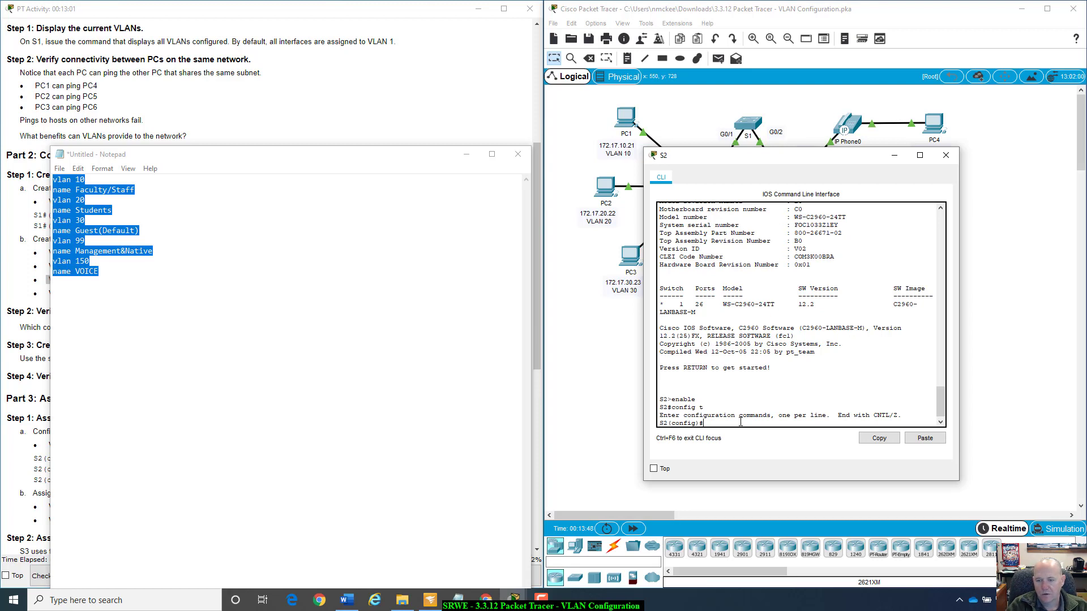
Paste the commands creating and naming VLANs 10, 20, 30, 99 and 150 into S2's CLI, and add a line break after name VOICE in Notepad.
right_click(821, 424)
left_click(842, 441)
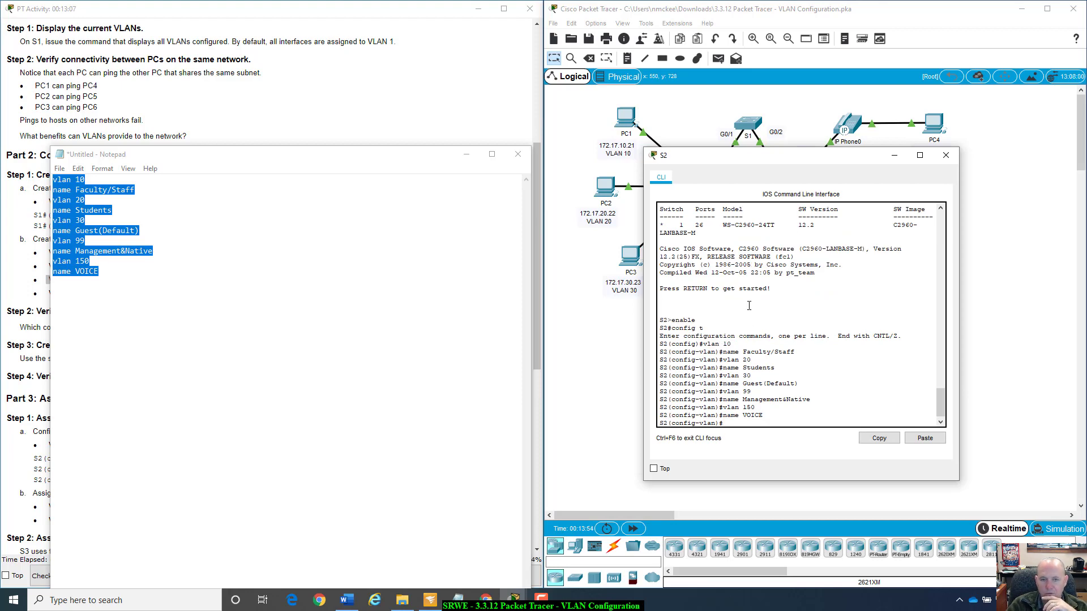
left_click_drag(424, 162, 487, 170)
left_click(242, 287)
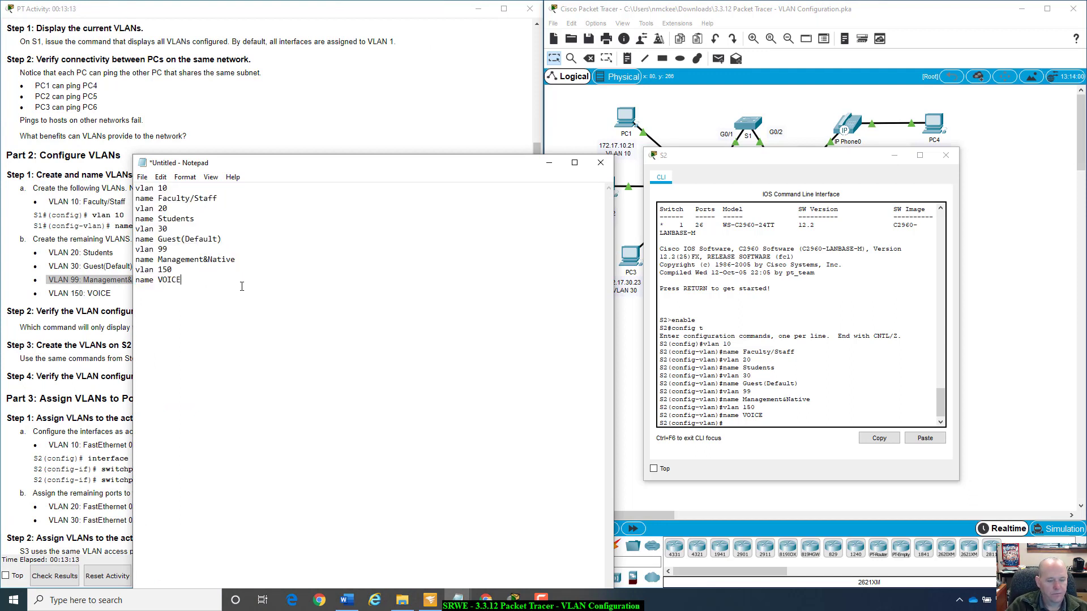
key("Return")
Move S2's window out of the way, open the CLI of switch S3, and start its console session.
left_click_drag(855, 159, 886, 372)
left_click(768, 238)
left_click(786, 187)
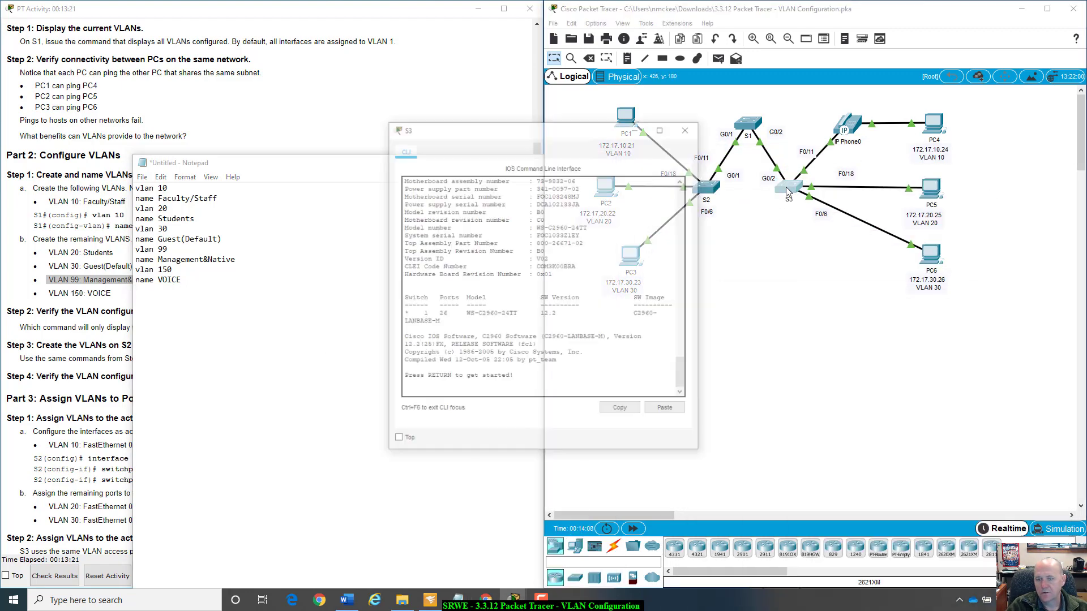
key("Return")
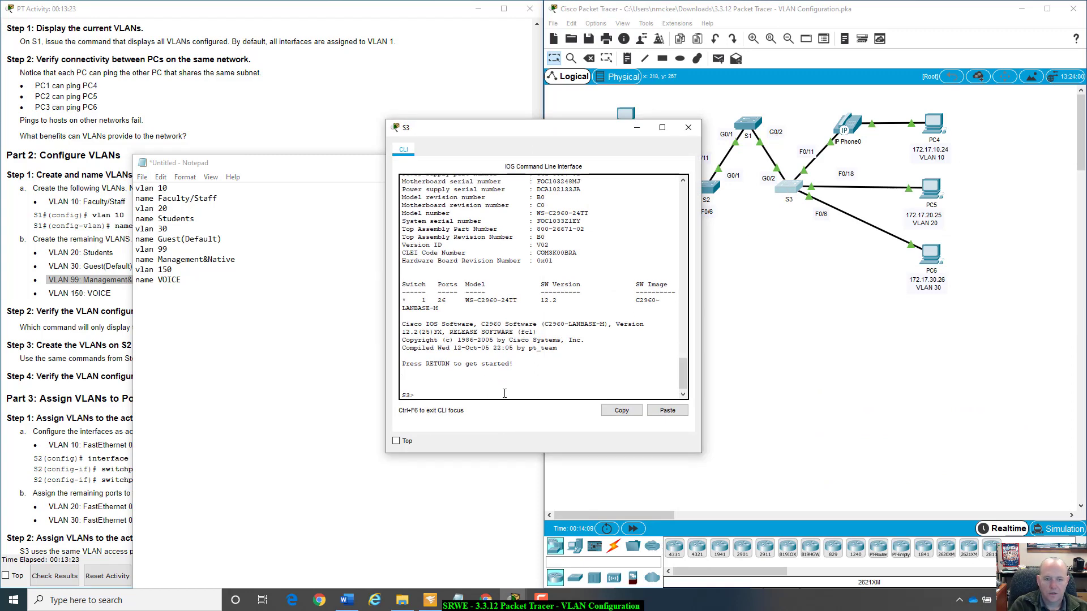
Try to enter privileged EXEC mode on S3 and place its window beside Notepad.
type("enabnle")
key("Return")
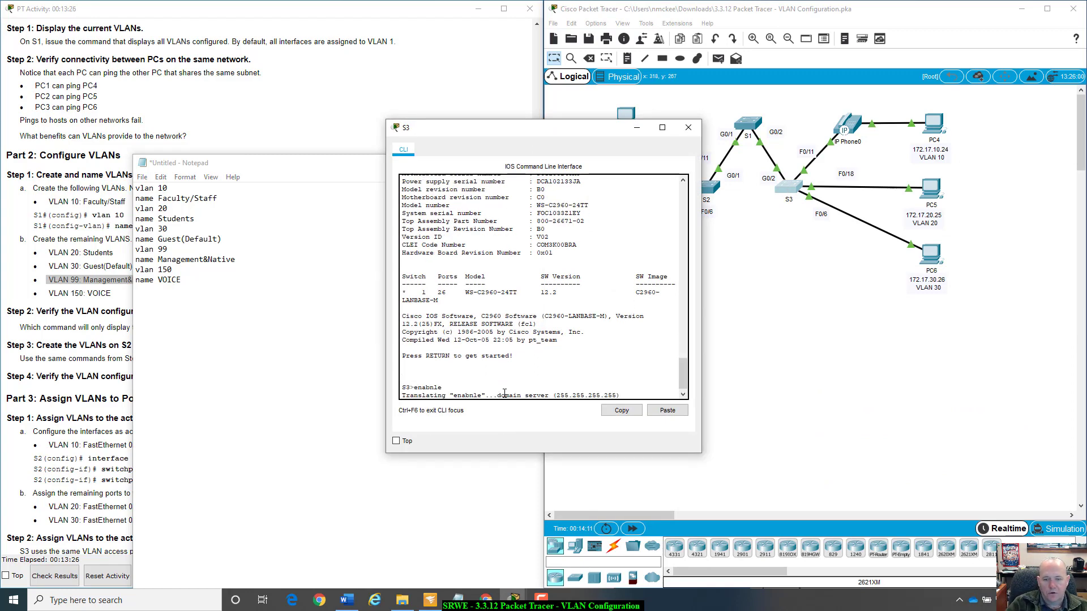
left_click_drag(571, 121, 809, 172)
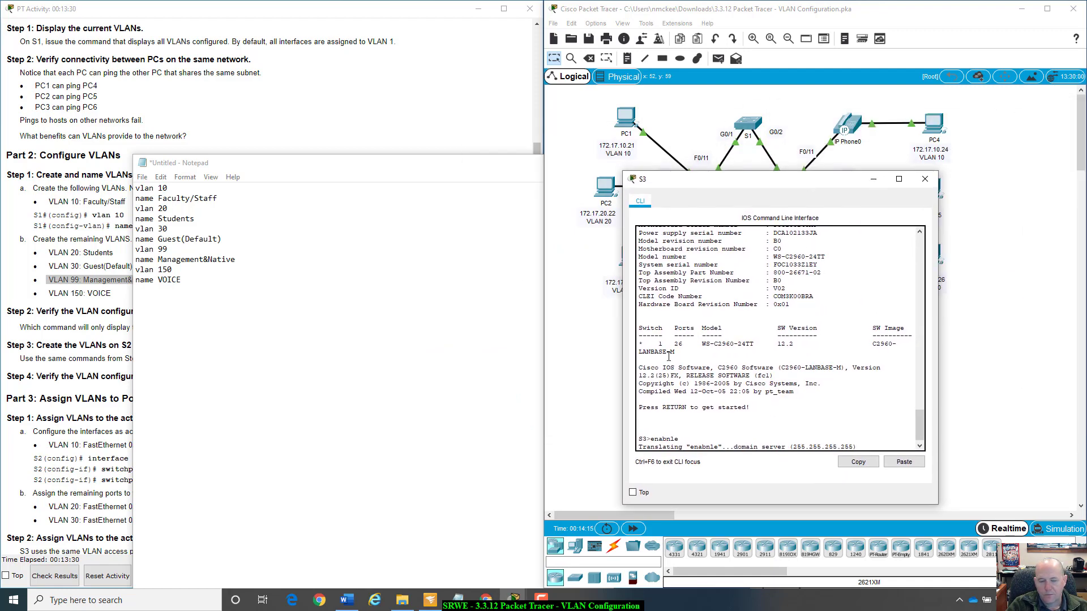
Reposition Notepad and select the whole list of VLAN commands, from vlan 10 through name VOICE, for use on S3.
left_click_drag(425, 164, 361, 170)
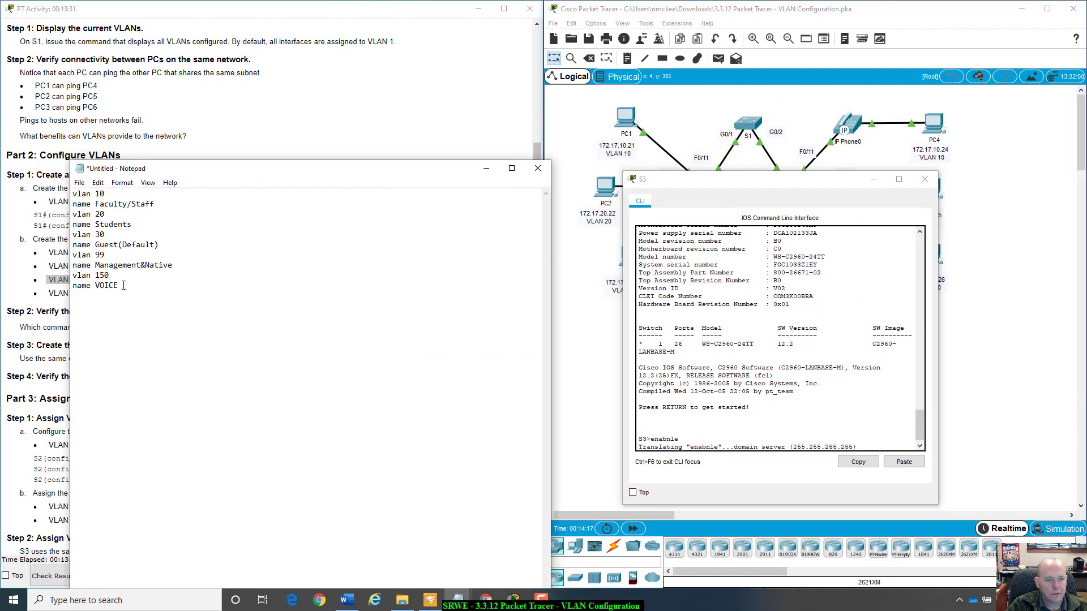
left_click_drag(123, 285, 72, 192)
right_click(81, 235)
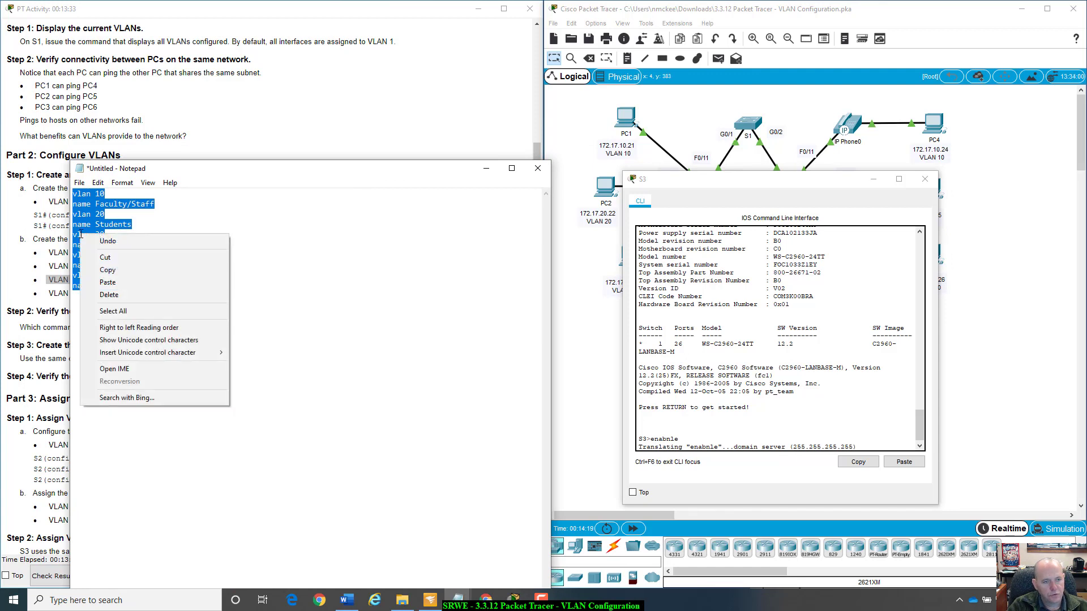
left_click(87, 224)
left_click_drag(119, 287, 80, 236)
key("ctrl+a")
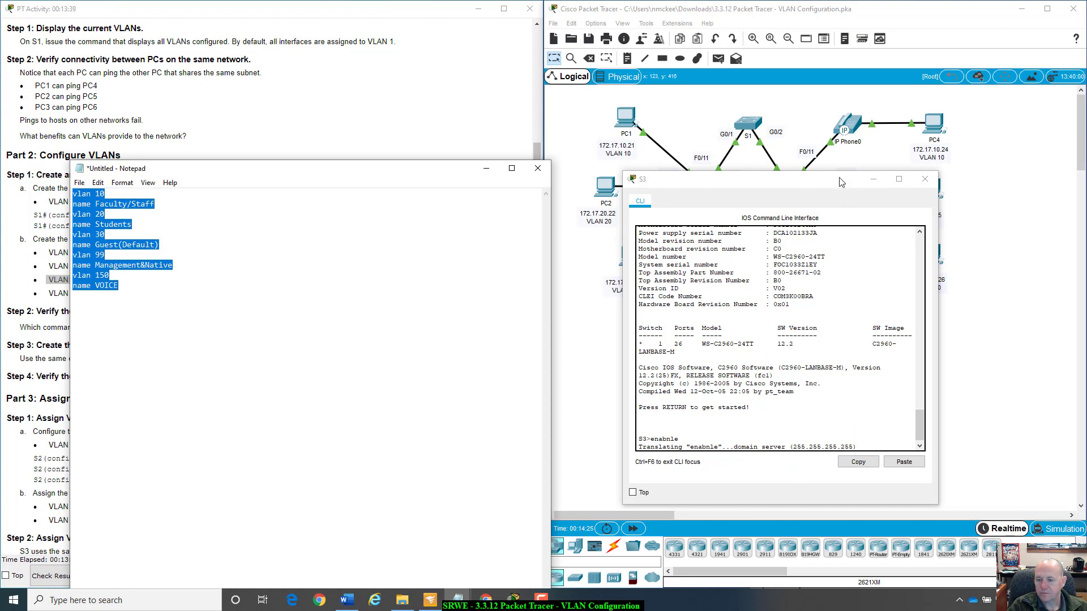
Examine S3's boot output for the boot loader version, switch model and IOS software details.
left_click_drag(842, 185, 915, 167)
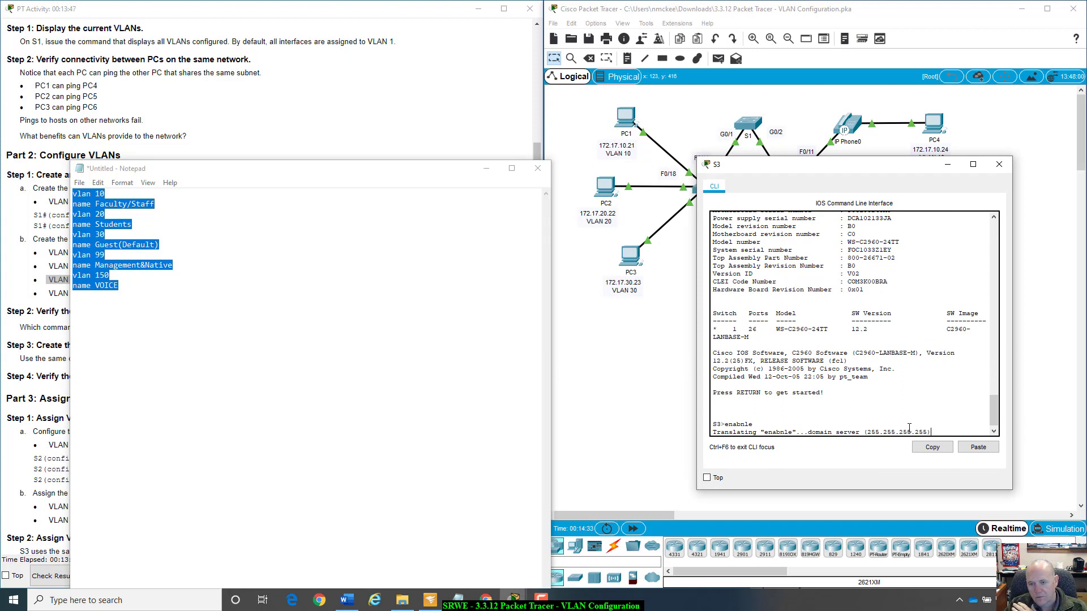
scroll(777, 411, "up", 15)
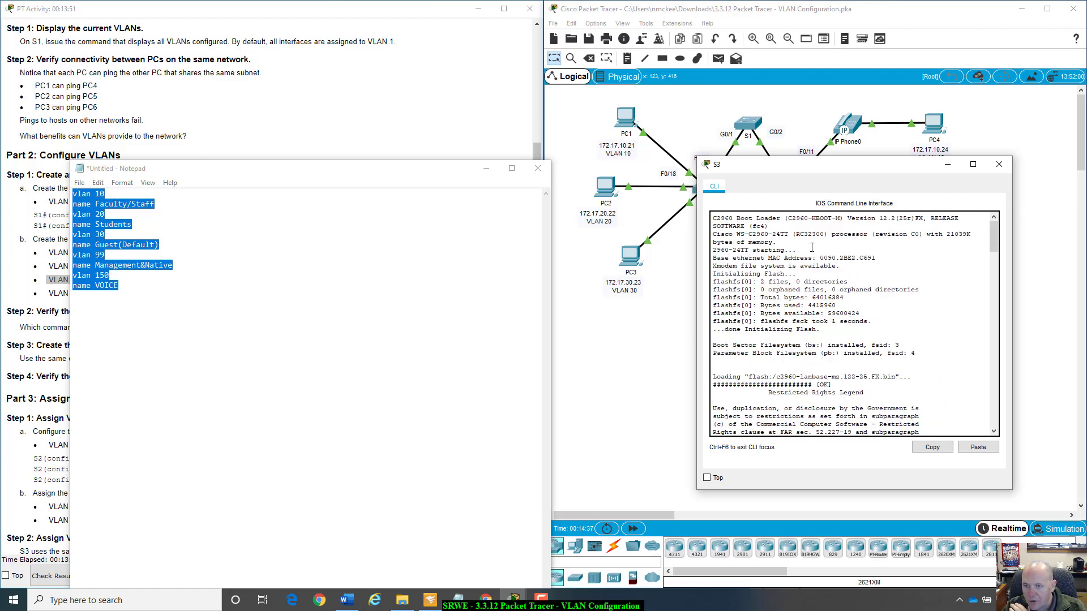
left_click_drag(850, 219, 912, 221)
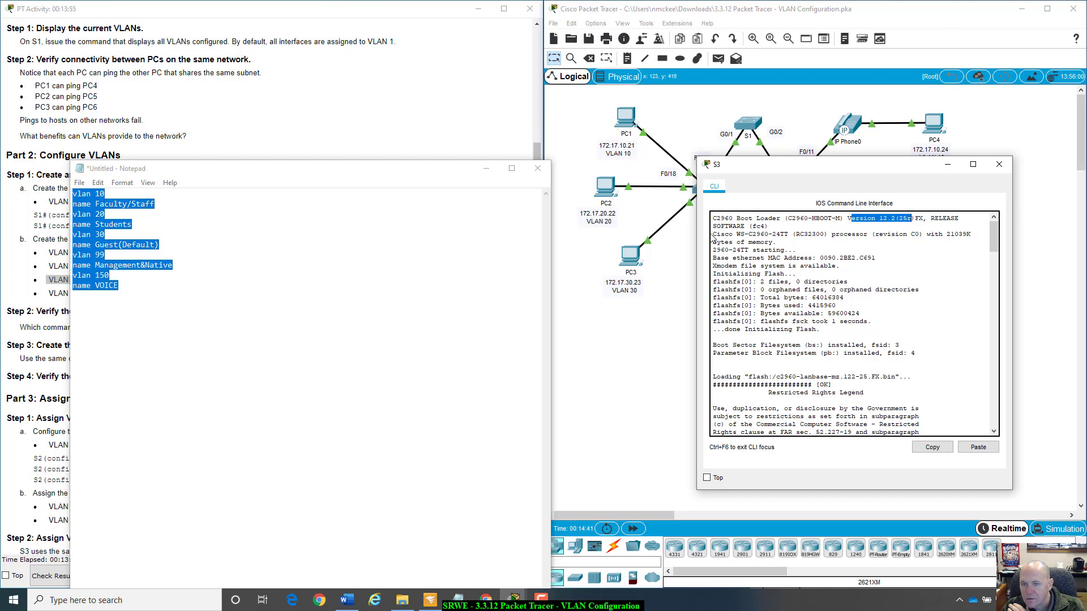
left_click_drag(713, 234, 794, 234)
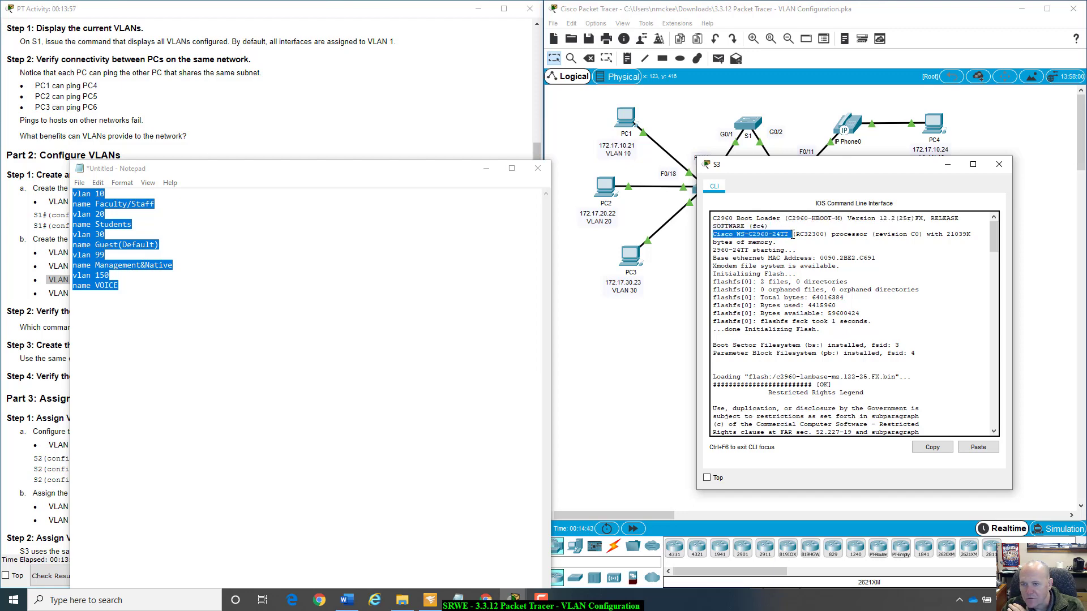
scroll(773, 249, "down", 10)
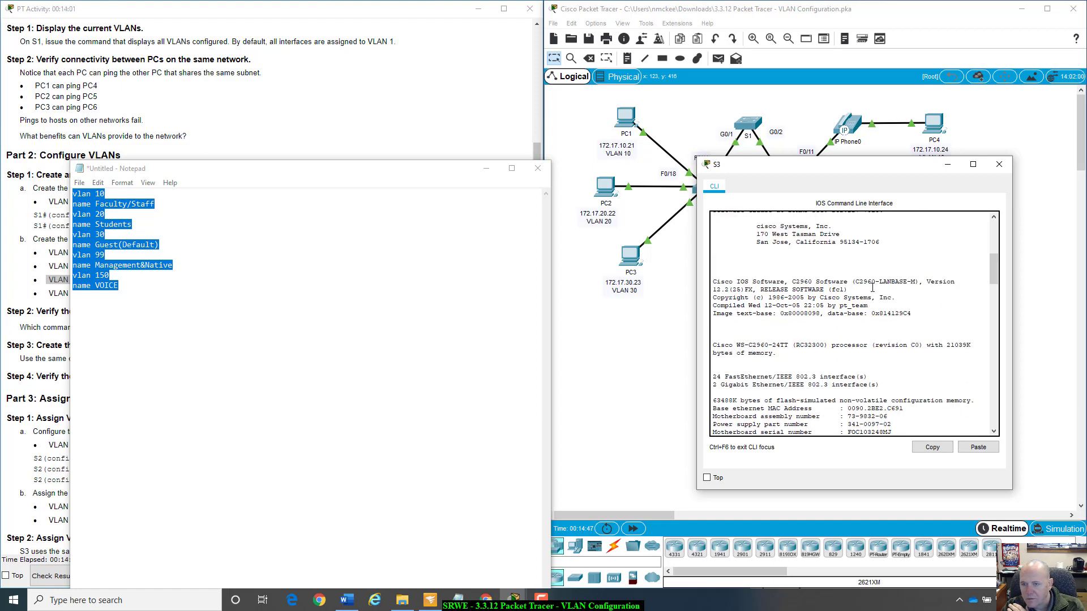
Fast-forward the simulation time and bring the CLI of switch S3 back into view.
scroll(872, 288, "down", 15)
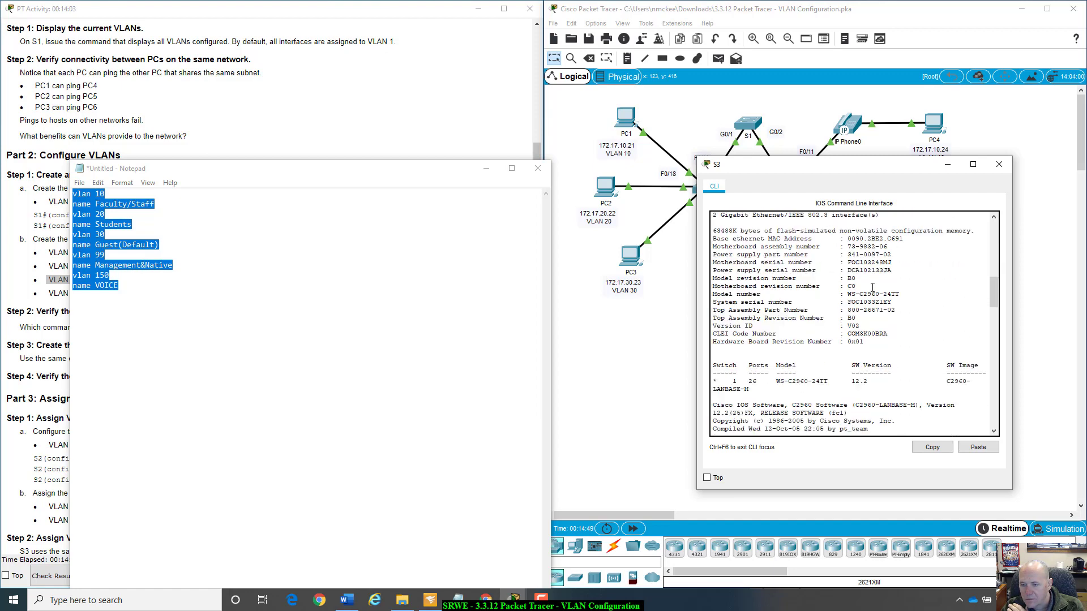
scroll(873, 288, "down", 20)
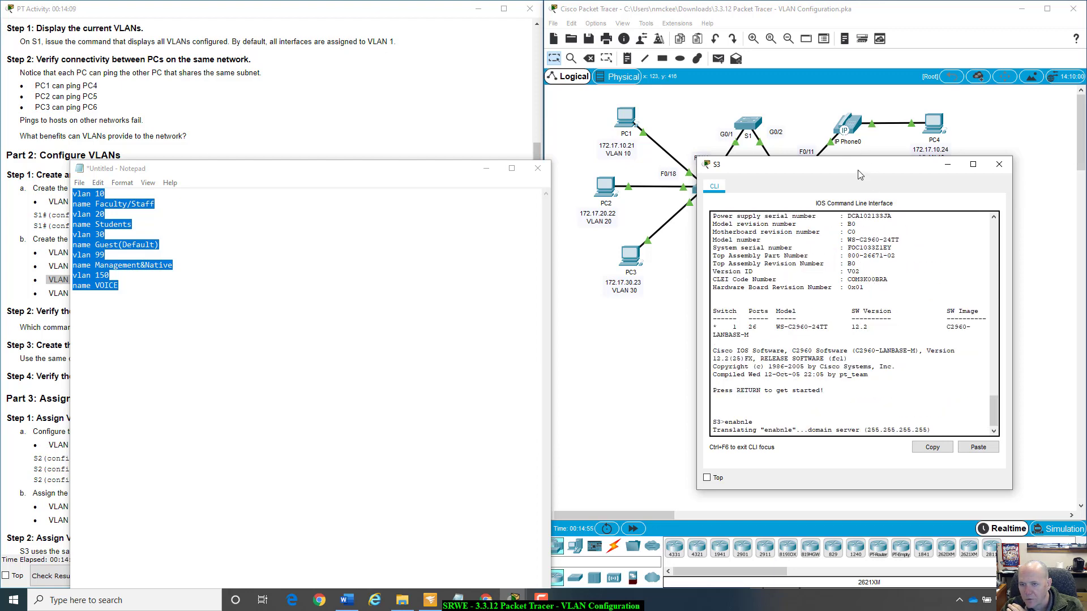
left_click_drag(860, 165, 883, 119)
left_click(633, 528)
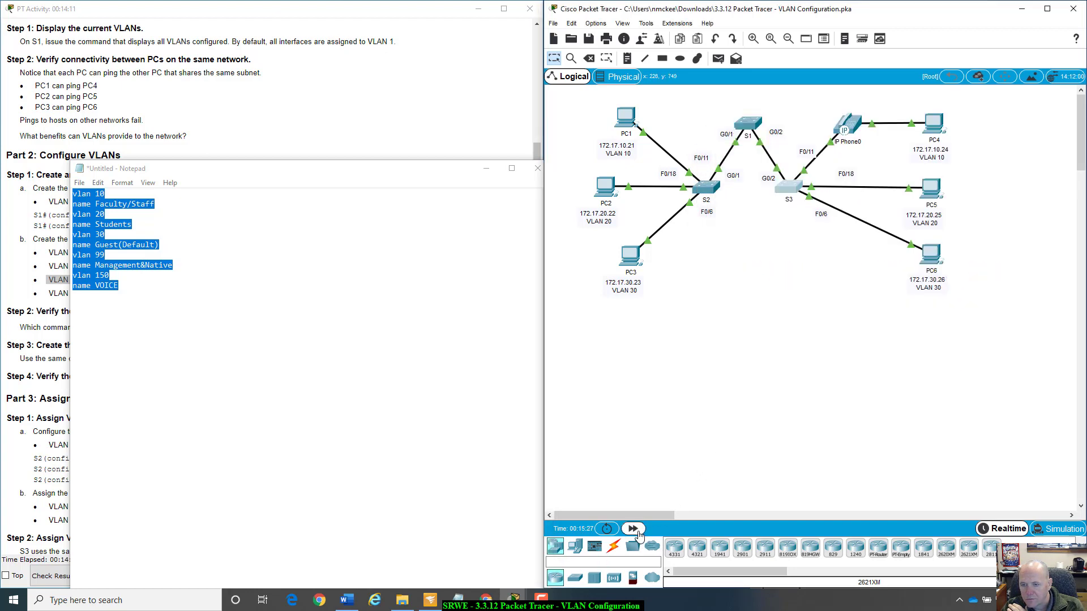
left_click(788, 187)
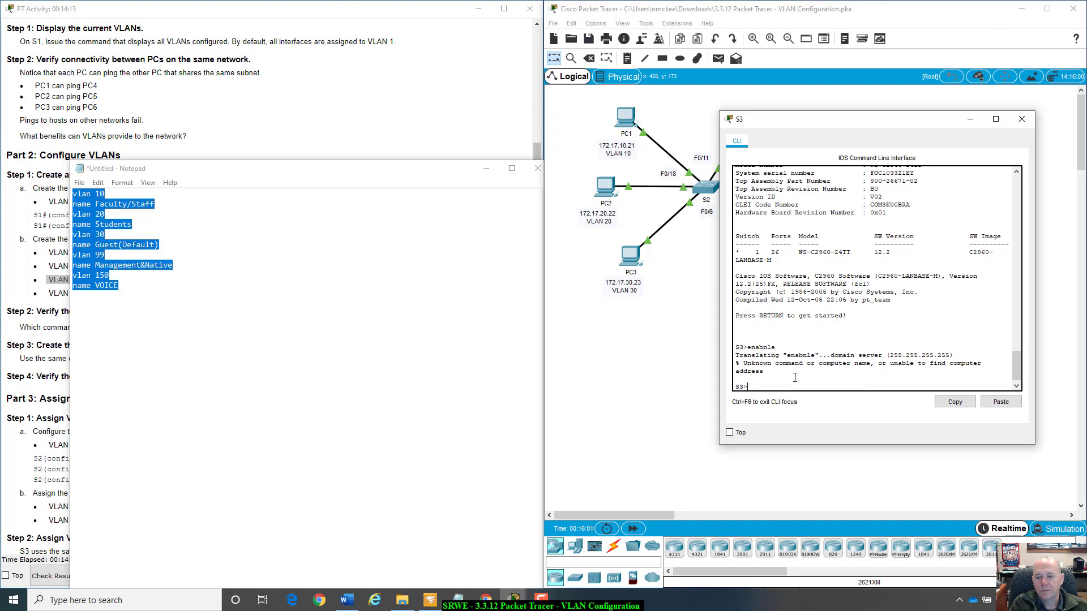
Enter privileged EXEC mode on S3 with enable, and enter global configuration mode with config t.
type("enabe")
key("Return")
type("conf")
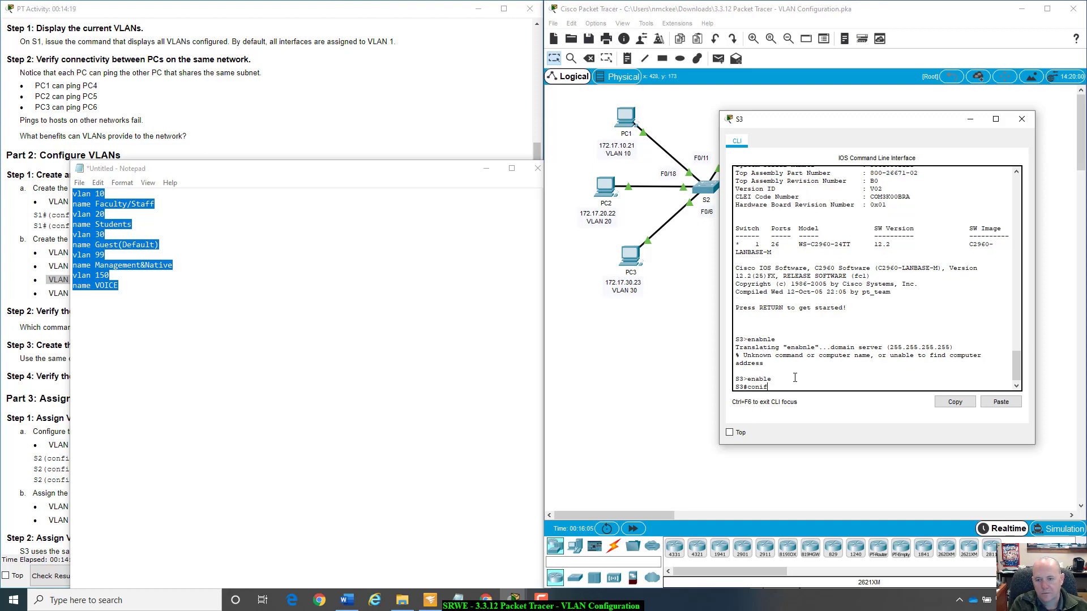
type("ig t")
key("Return")
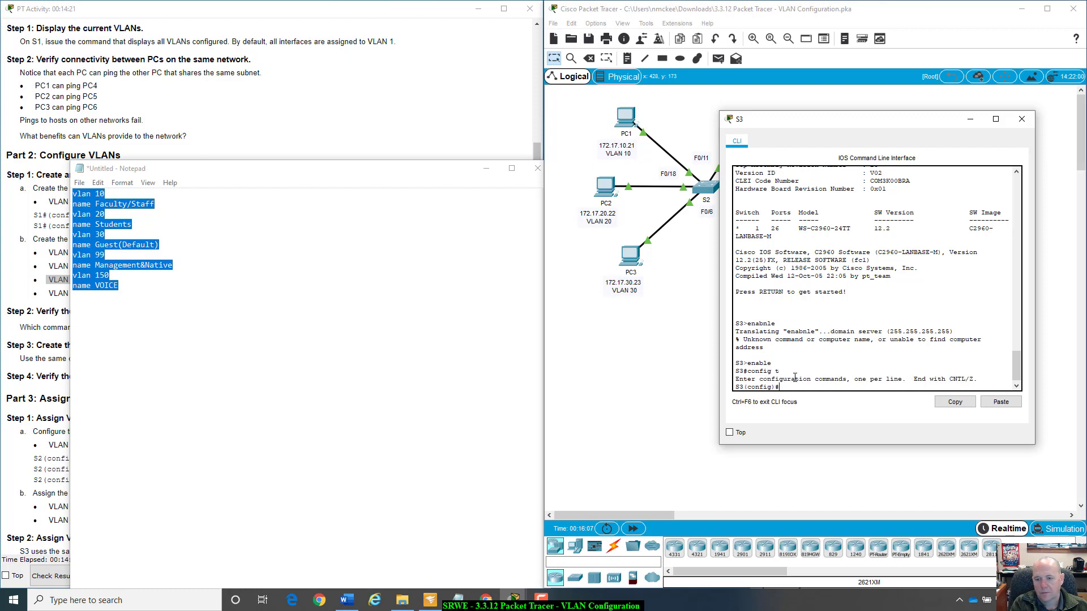
Paste the copied commands into S3 to create and name VLANs 10, 20, 30, 99 and 150, and minimize Notepad.
right_click(817, 385)
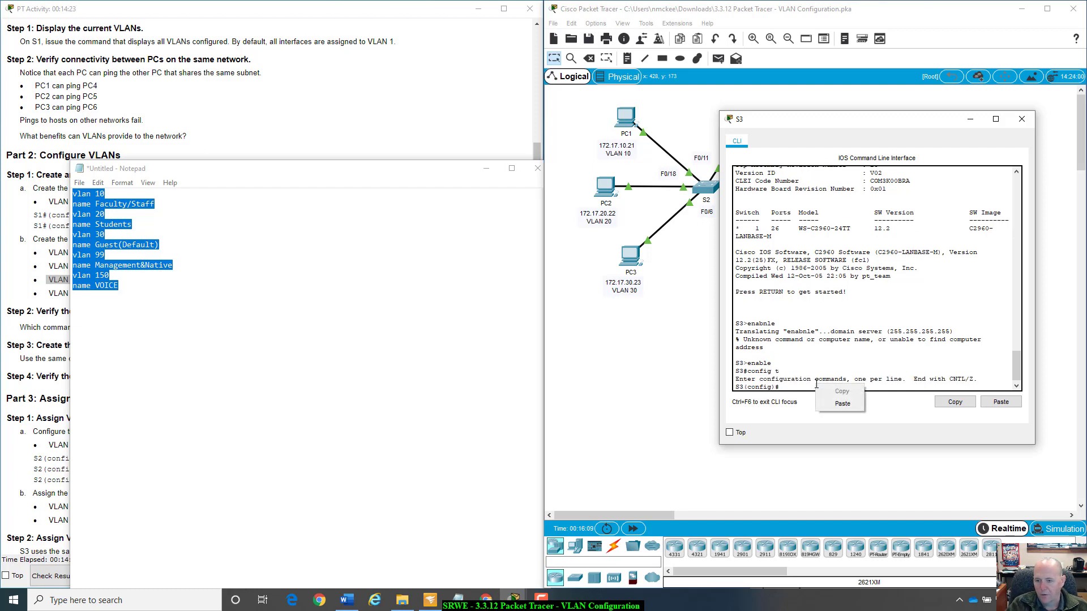
left_click(843, 403)
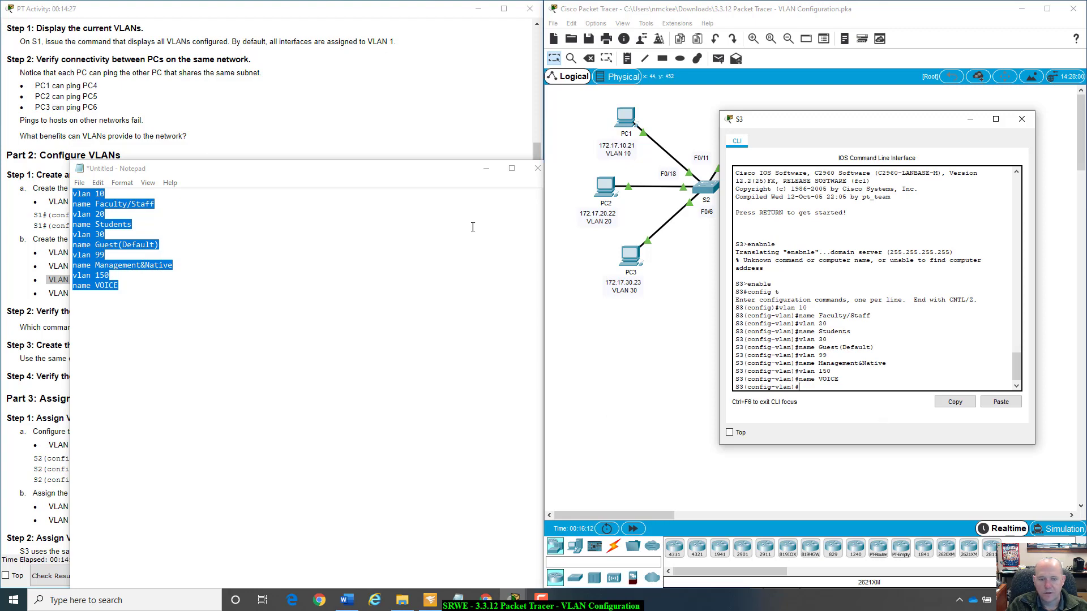
left_click_drag(466, 173, 431, 180)
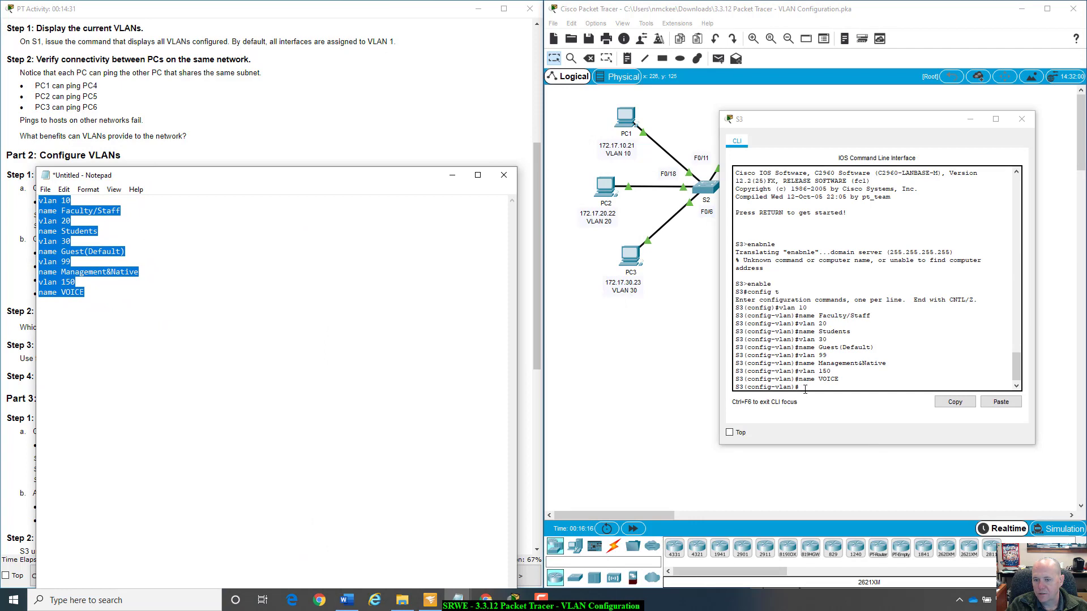
left_click(891, 325)
left_click(452, 175)
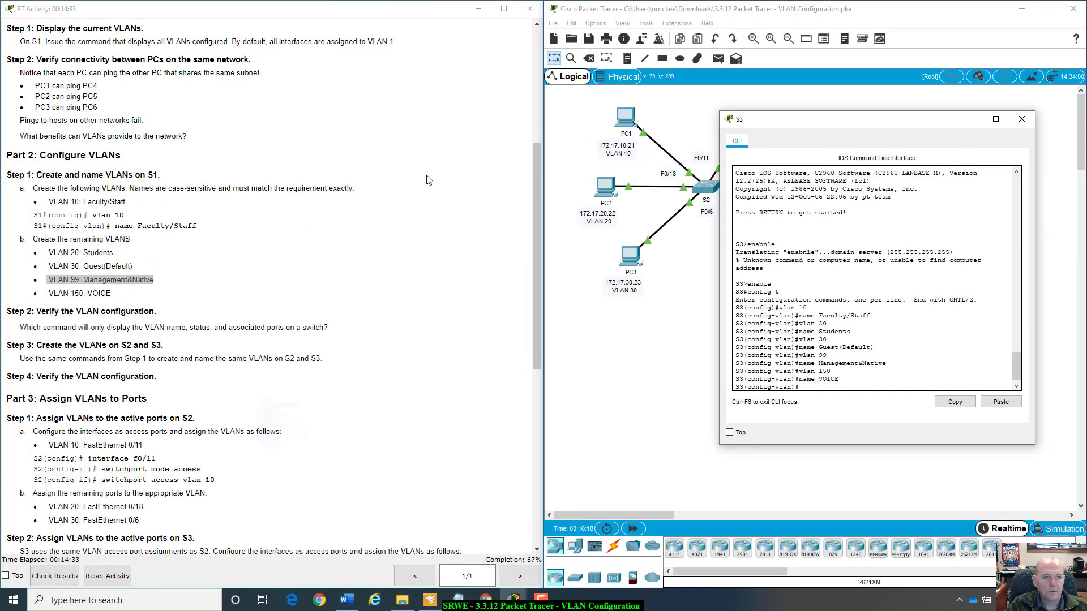
Close S3's window and place S2's CLI beside the Part 3 instructions on assigning VLANs to ports.
left_click(65, 320)
scroll(66, 320, "down", 3)
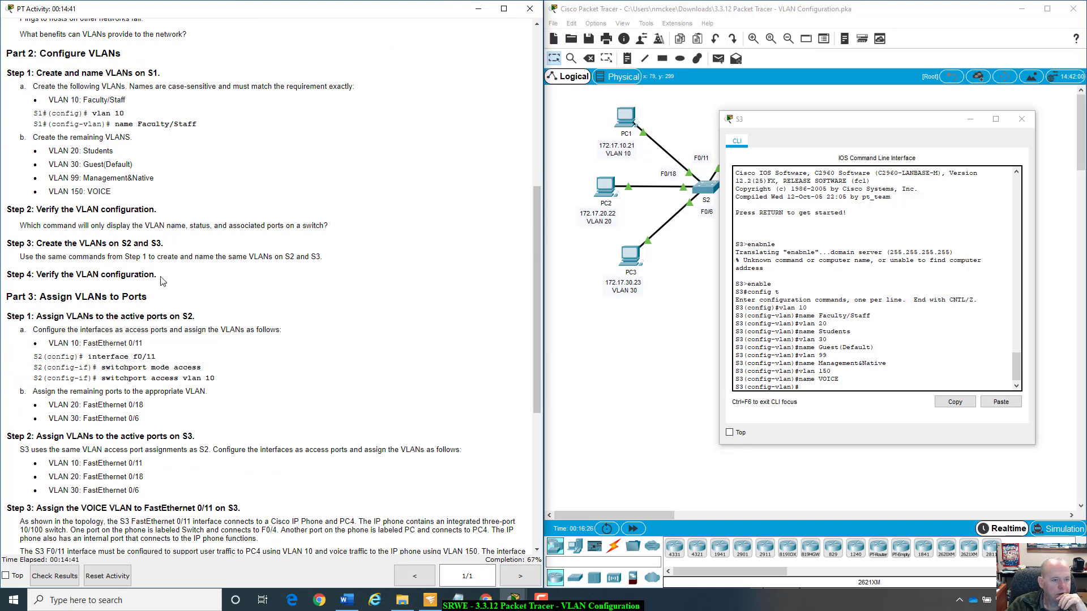
scroll(161, 280, "down", 6)
scroll(118, 259, "up", 2)
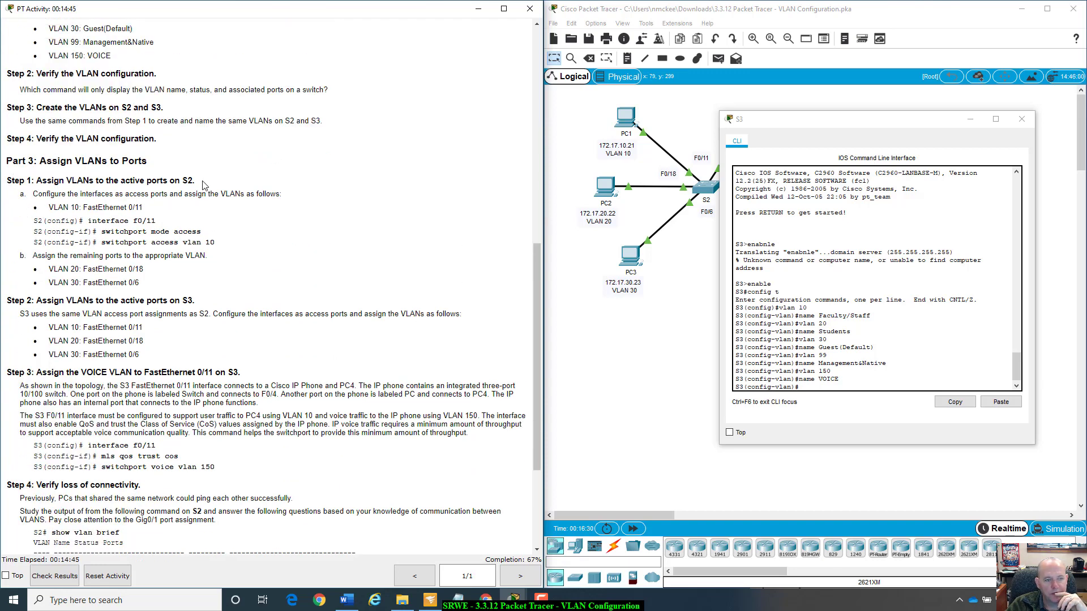
left_click(1022, 118)
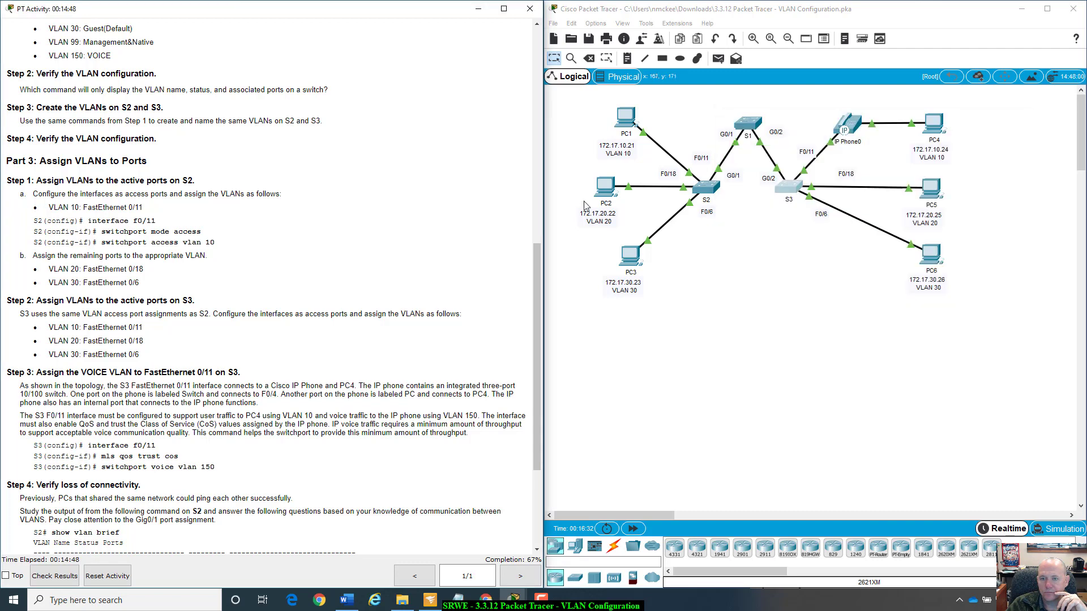
left_click(701, 186)
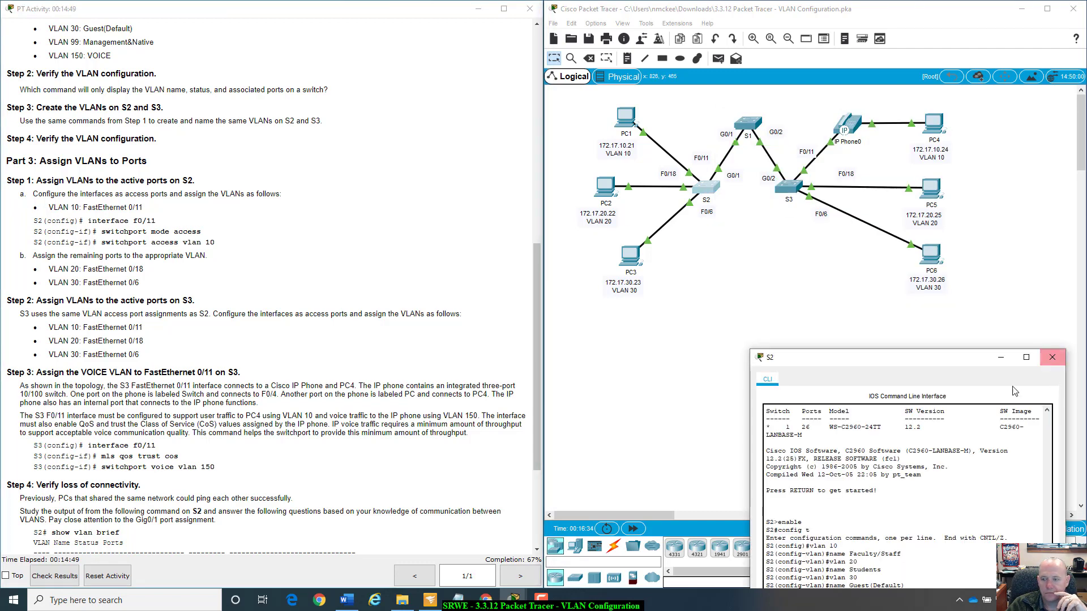
left_click_drag(944, 364, 776, 141)
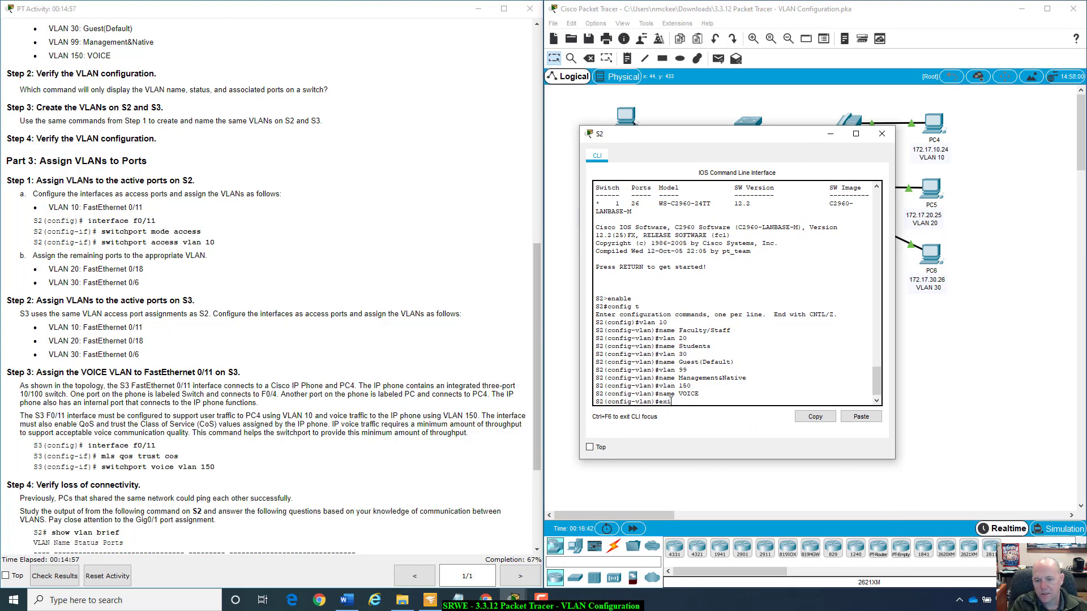
Leave VLAN configuration mode on S2 and enter the text int f0/11 at the global configuration prompt.
type("t")
key("Return")
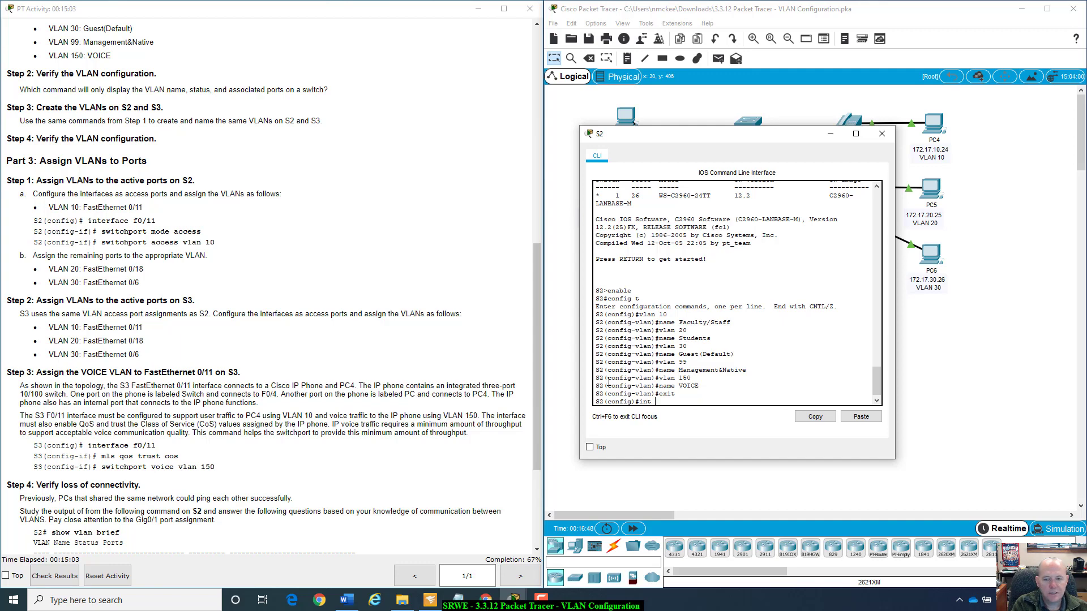
type("int f0/11")
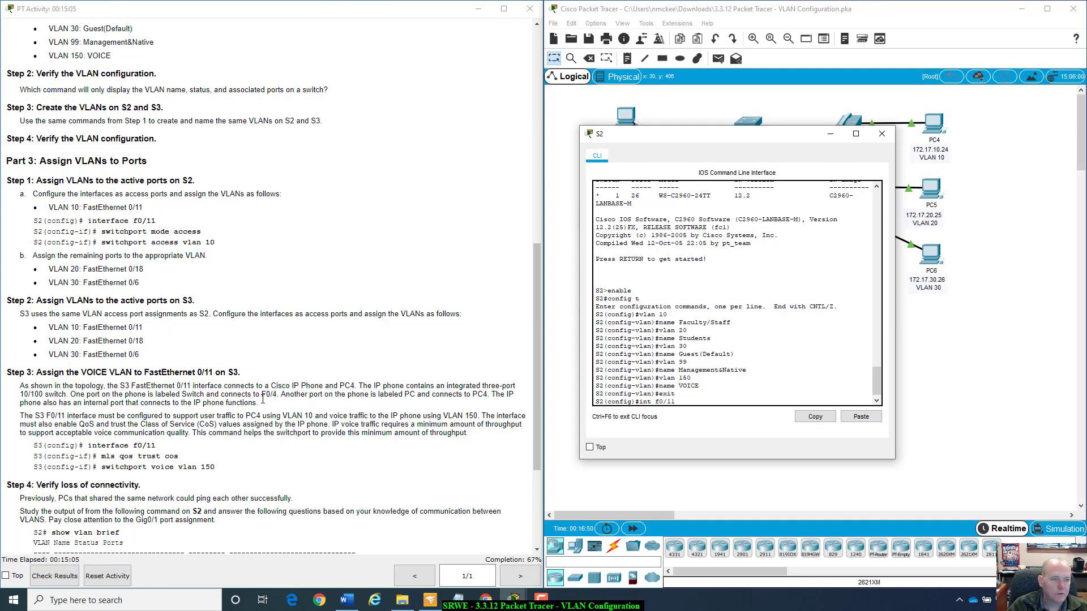
left_click_drag(94, 219, 163, 206)
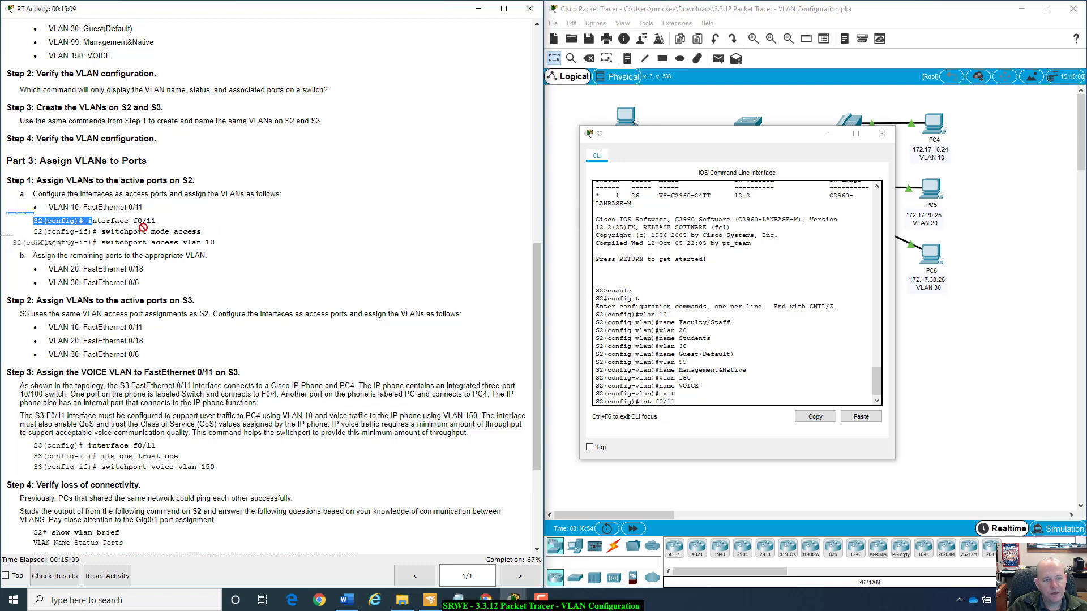
left_click(190, 207)
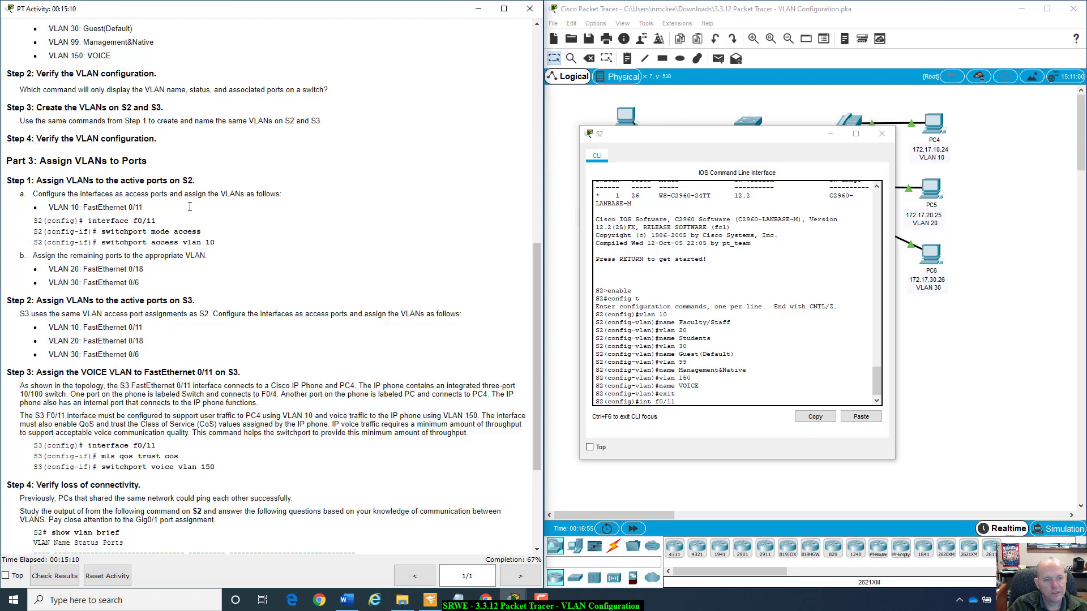
left_click(703, 403)
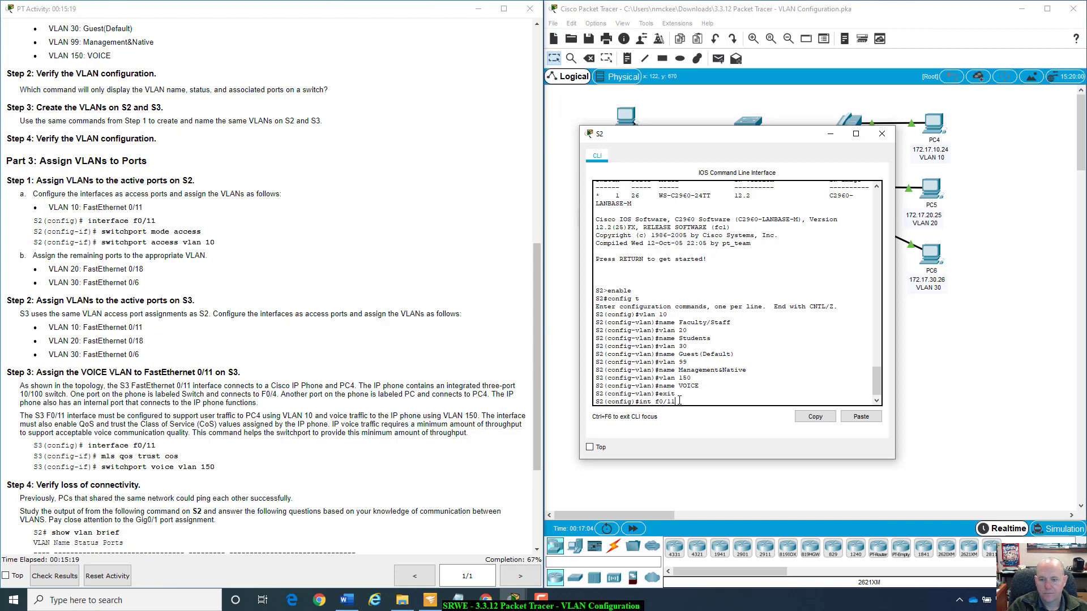
Close S2's window, fast-forward the simulation time, and reopen S2's CLI beside the instructions.
left_click_drag(748, 138, 772, 129)
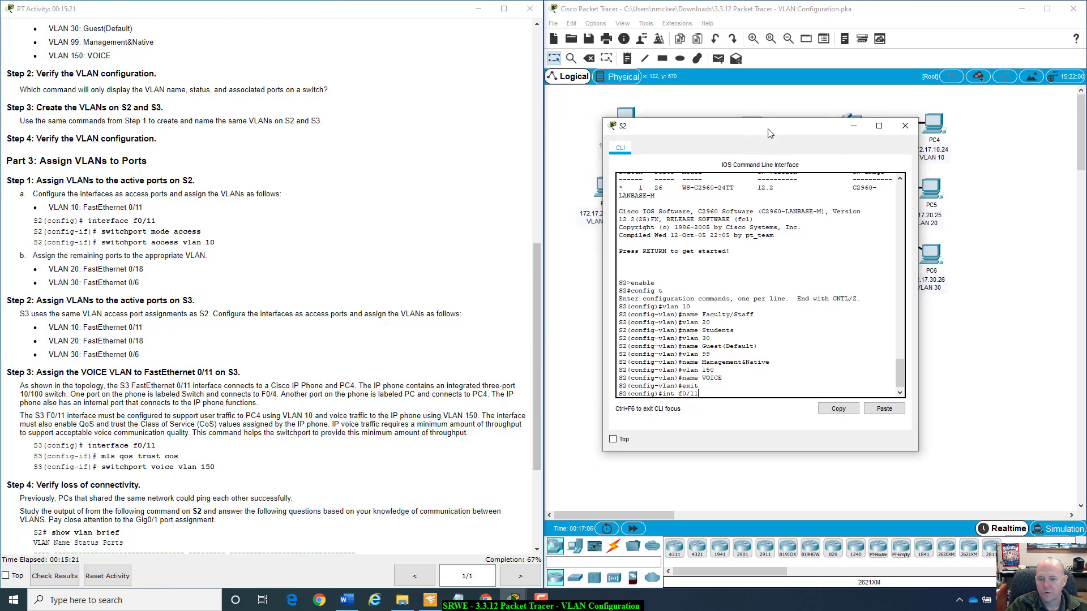
left_click(912, 124)
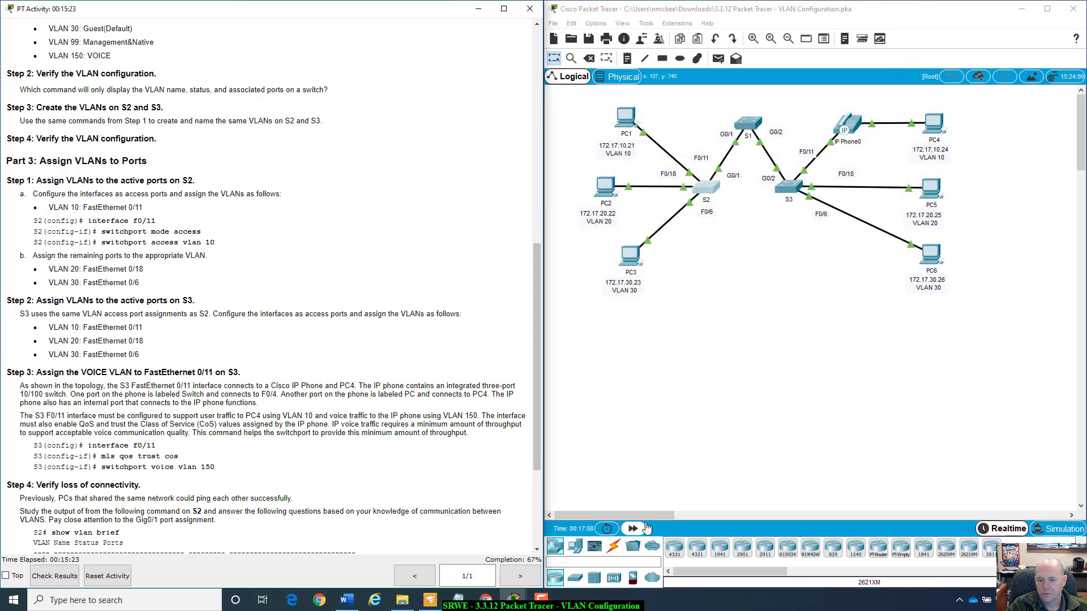
left_click(633, 528)
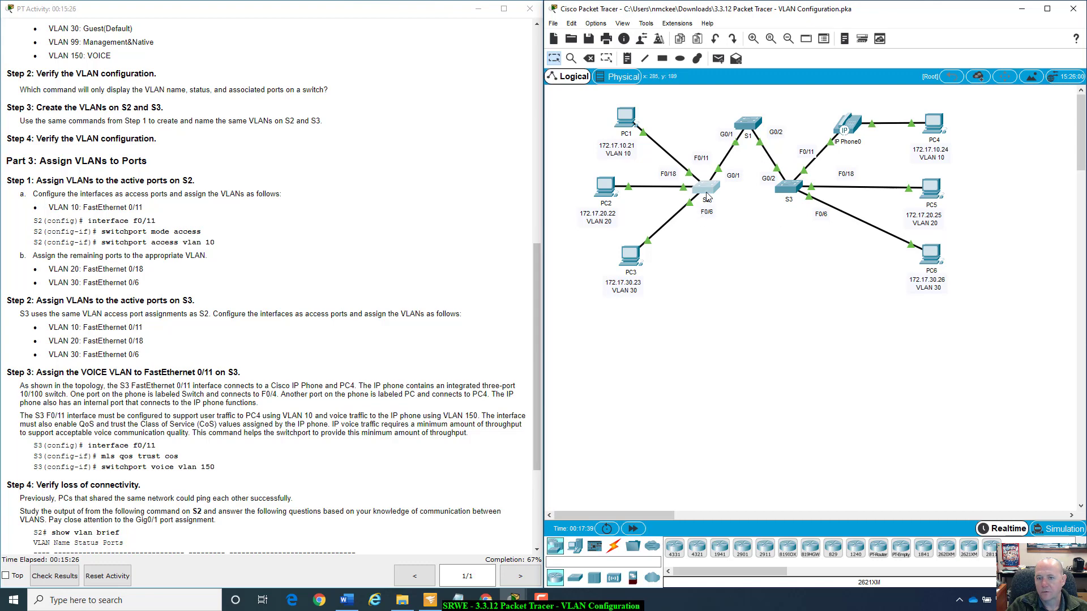
left_click(706, 195)
left_click_drag(634, 126, 819, 143)
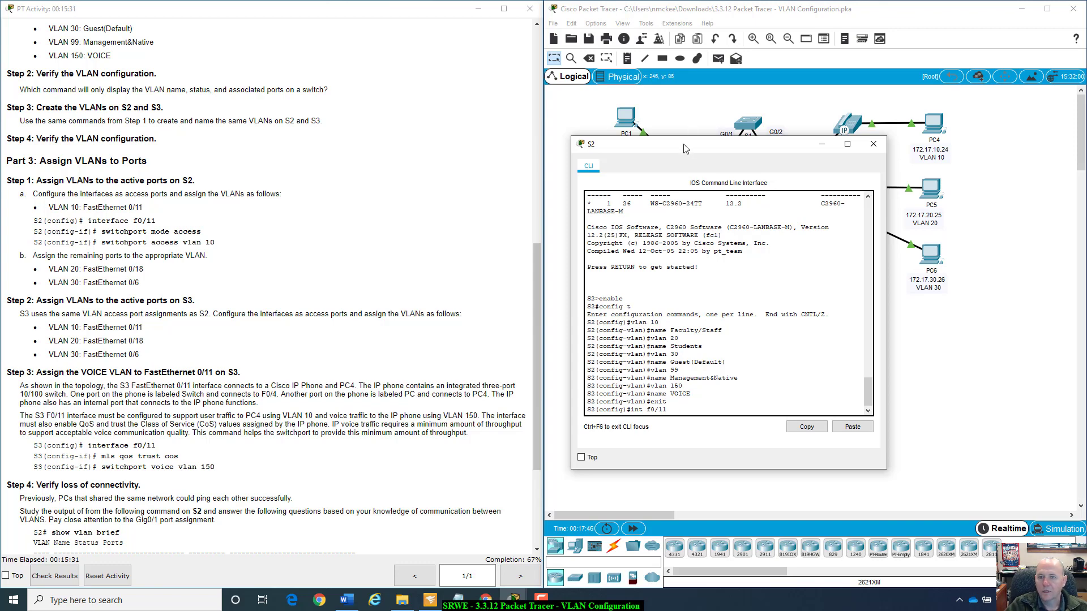
left_click_drag(685, 148, 754, 139)
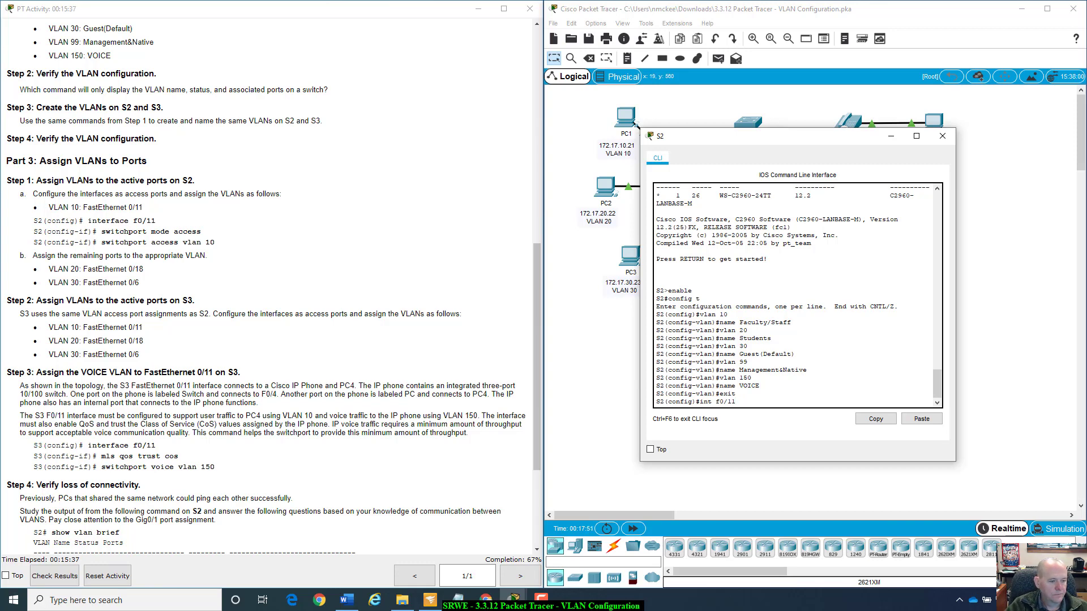
Get a clean global configuration prompt on S2 and enter interface configuration mode with int f0/11.
key("Return")
key("Return")
key("Return")
key("Return")
key("Return")
key("Return")
key("Return")
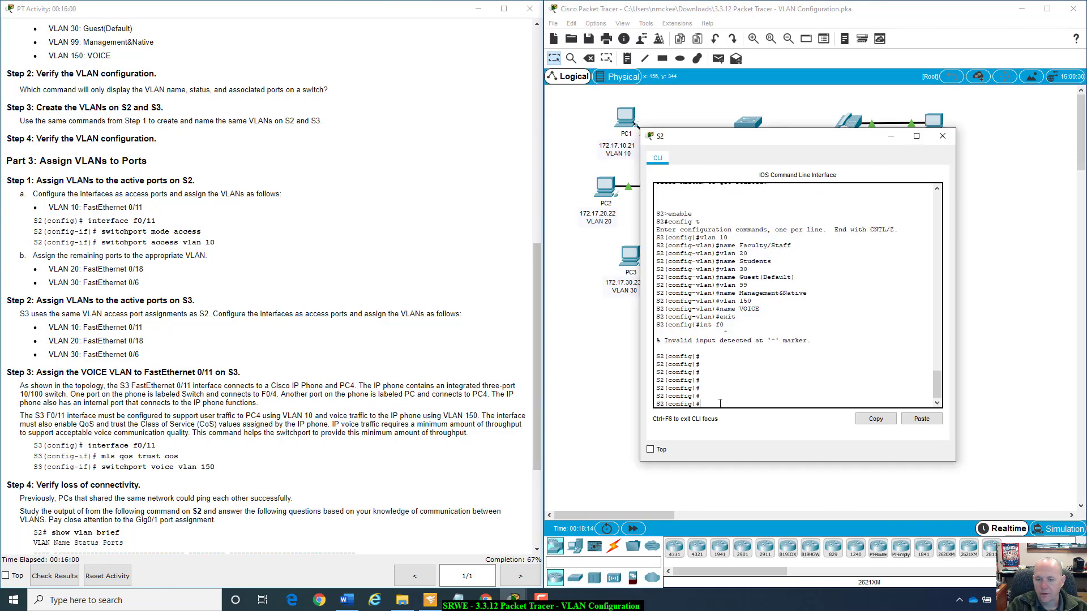
type("int f")
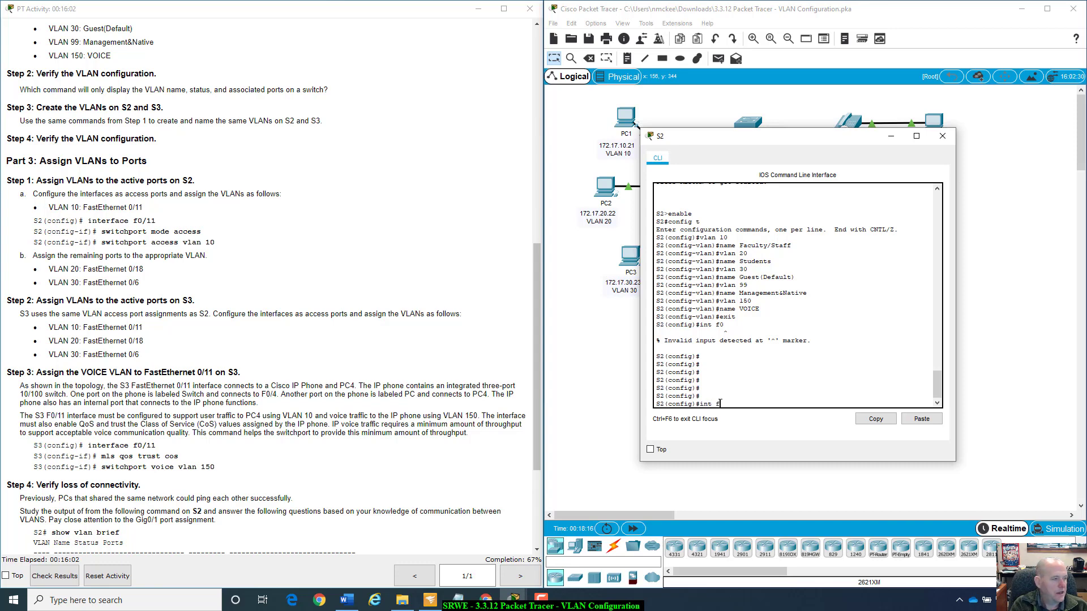
type("0/")
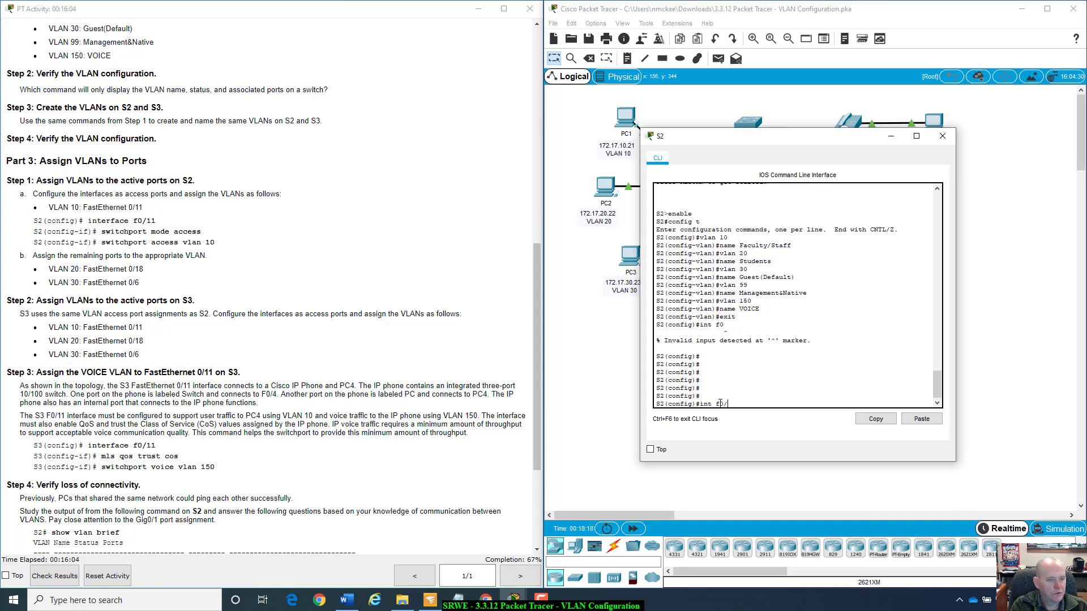
type("11")
key("Return")
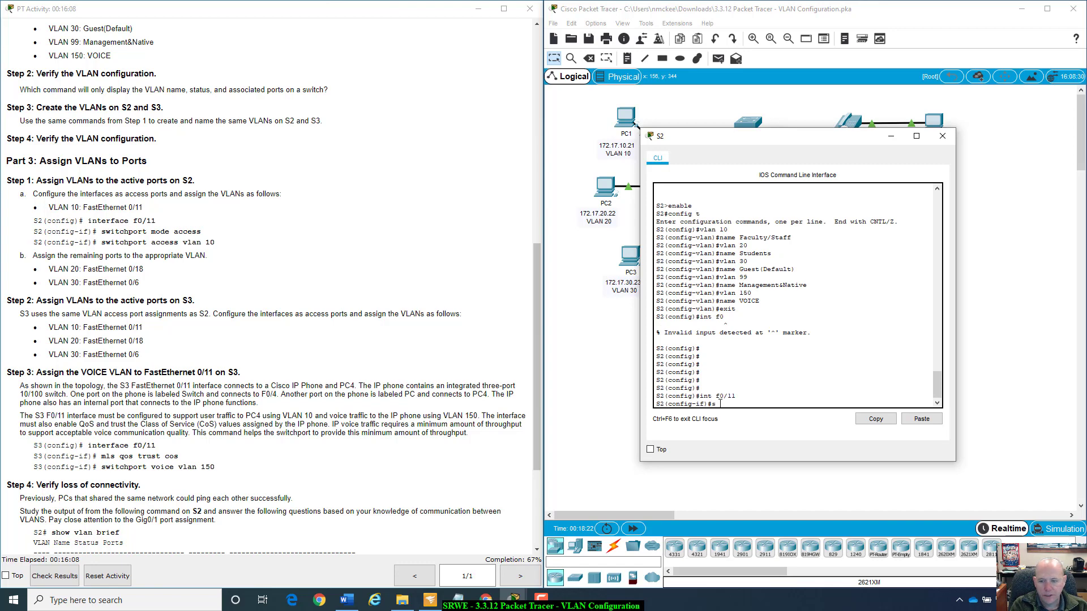
Set S2's interface f0/11 to access mode with the command switchport mode access.
type("swith")
key("Tab")
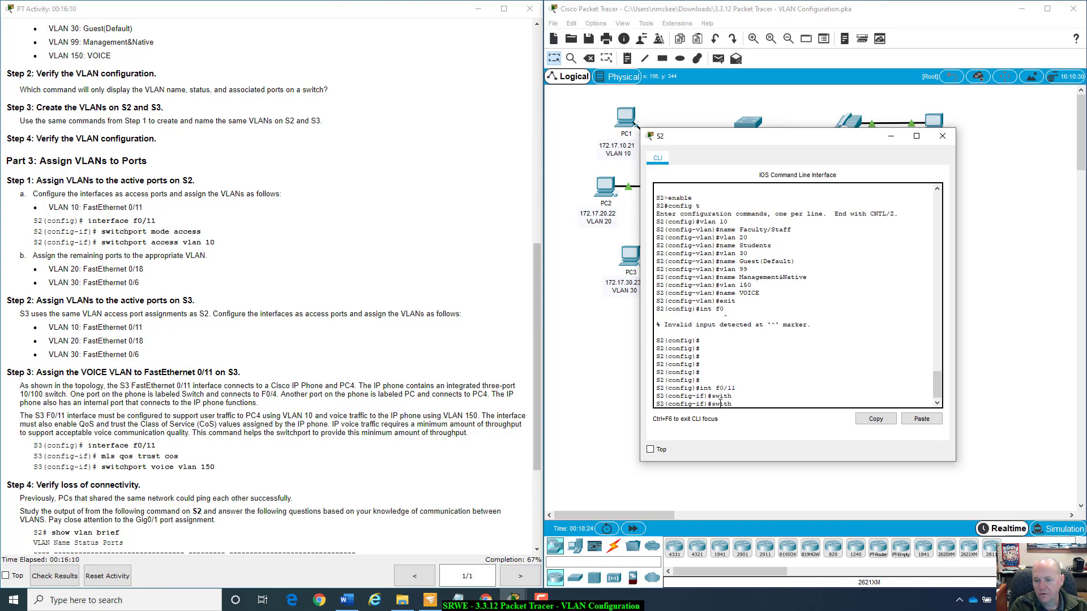
type("ch")
key("Tab")
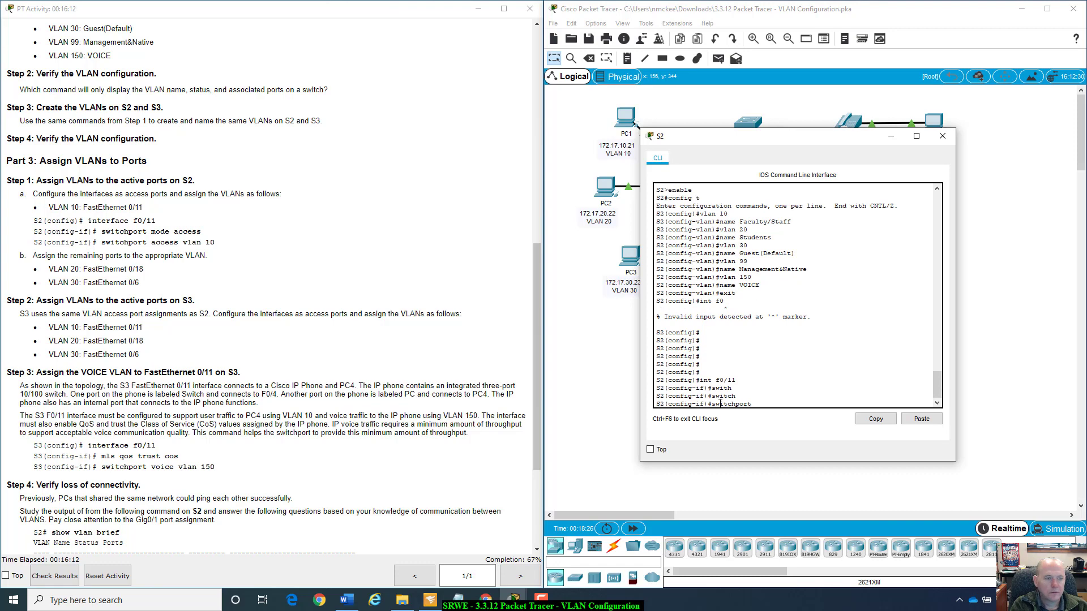
type("mode access")
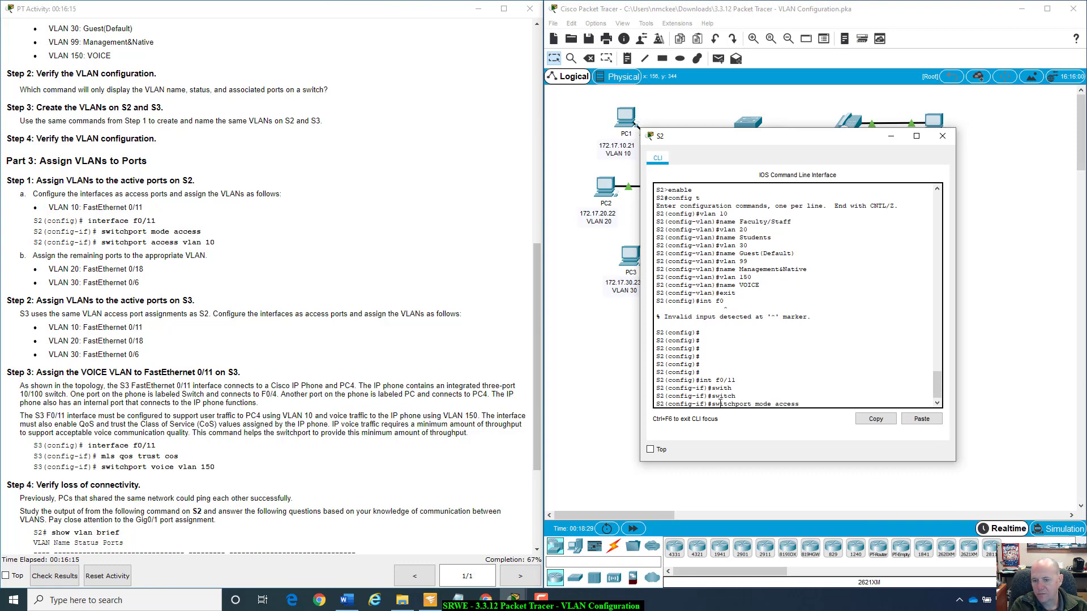
key("Return")
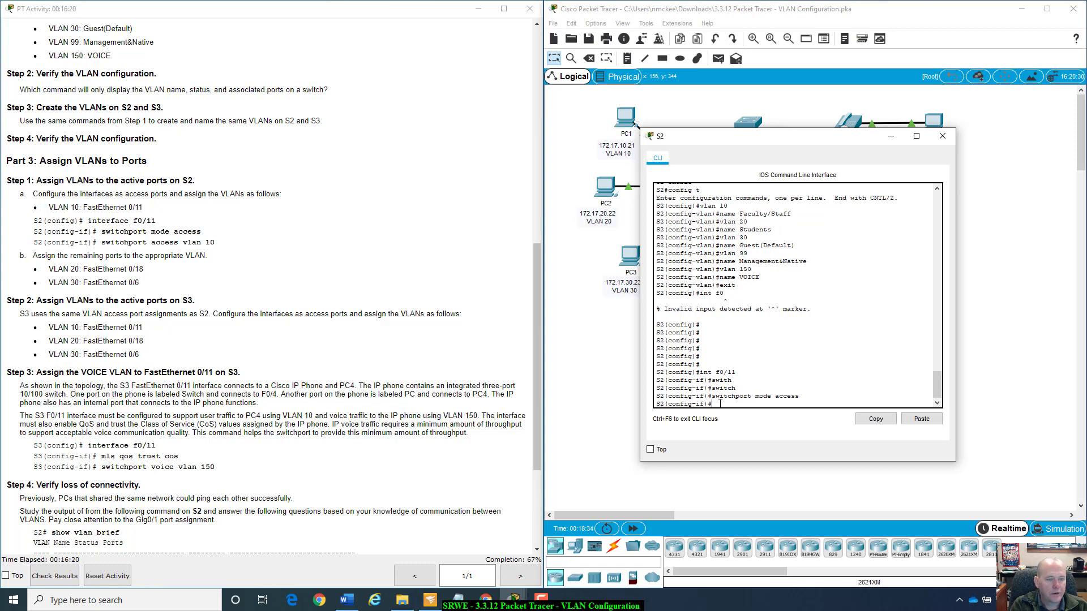
Assign VLAN 10 to S2's interface f0/11 with the command switchport access vlan 10.
key("Up")
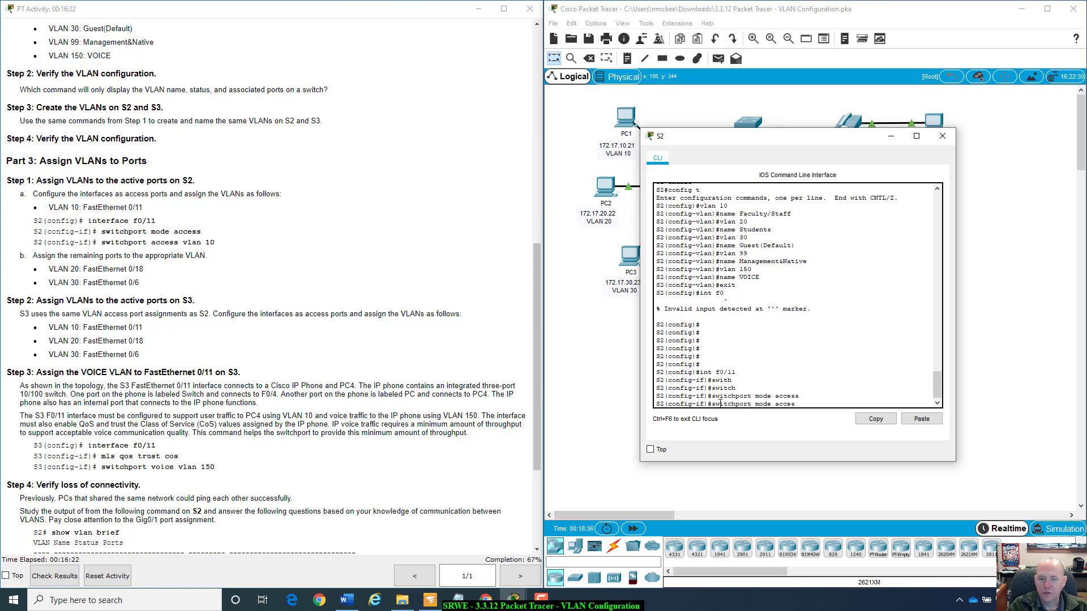
key("BackSpace")
key("BackSpace")
key("BackSpace")
key("BackSpace")
key("BackSpace")
key("BackSpace")
type("acc")
key("Tab")
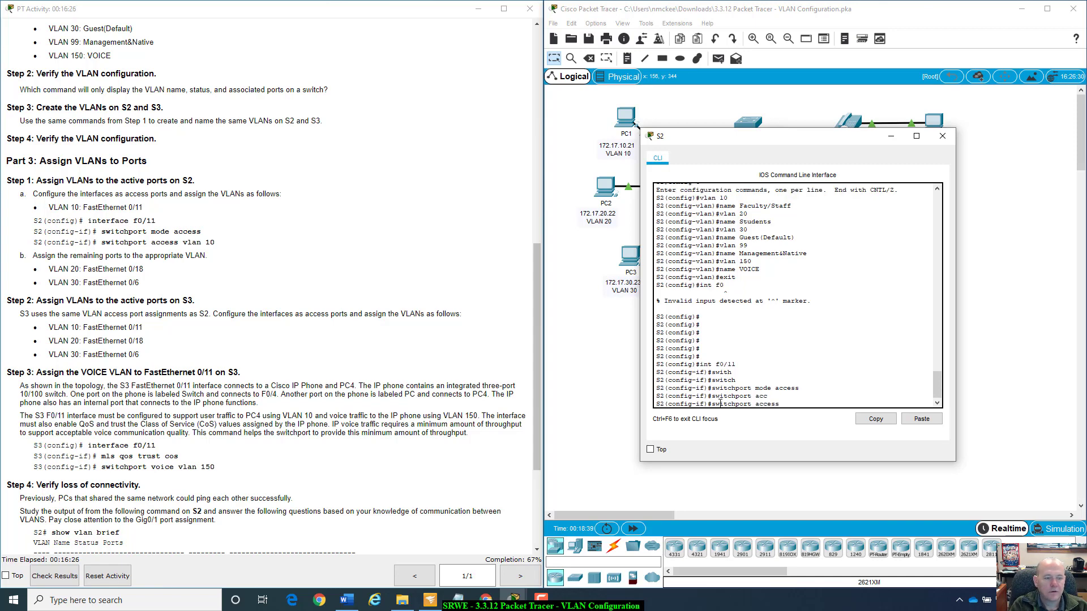
type("val")
type("n 10")
key("Return")
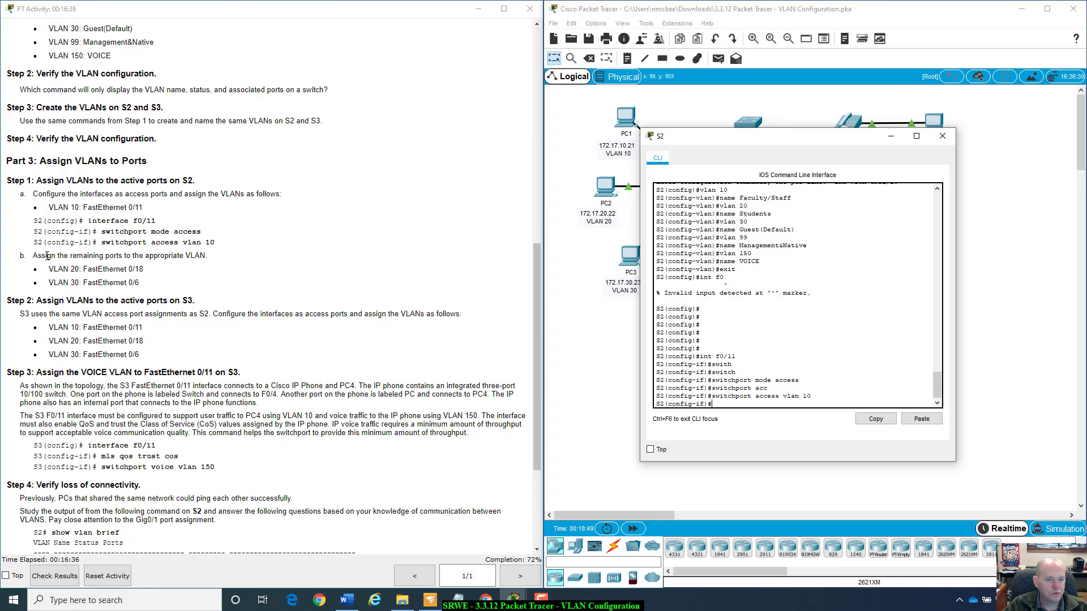
Check the remaining port assignments in the instructions and try to enter interface configuration mode for f0/18 on S2.
left_click_drag(45, 256, 214, 273)
left_click(174, 291)
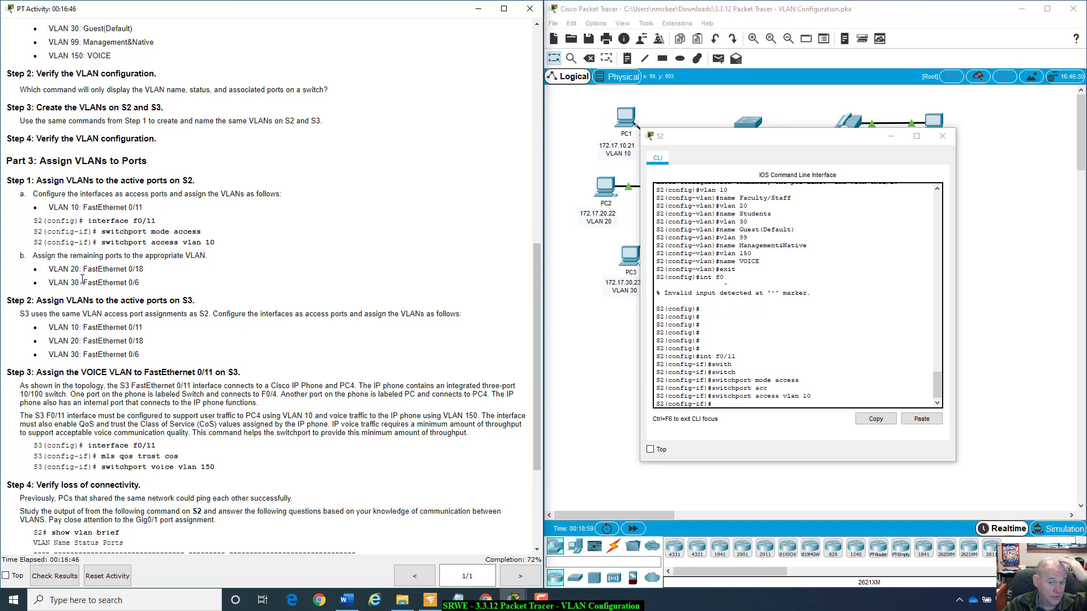
left_click(776, 395)
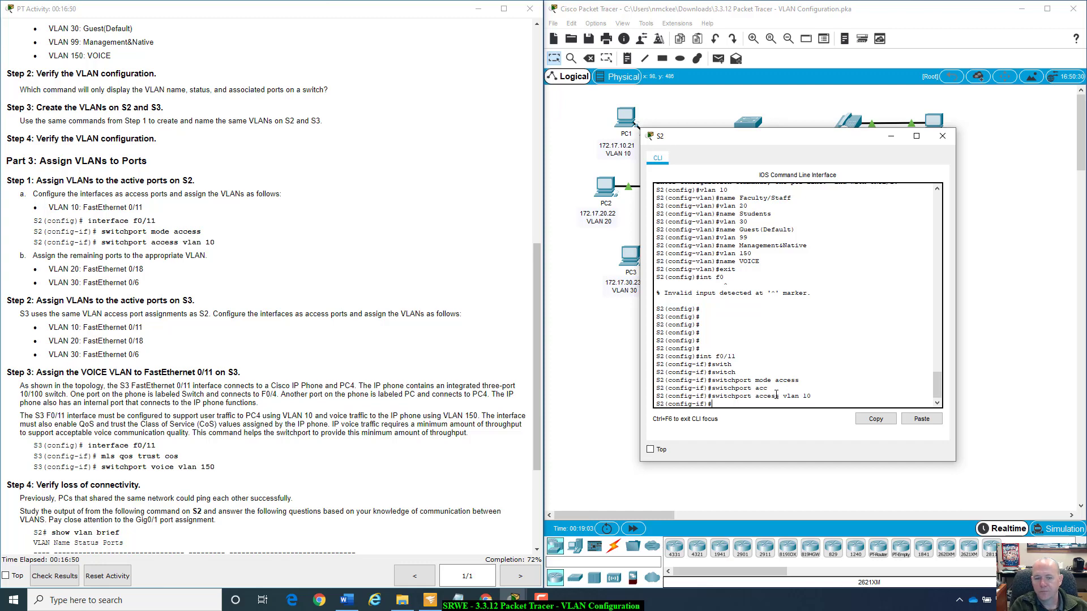
type("ing")
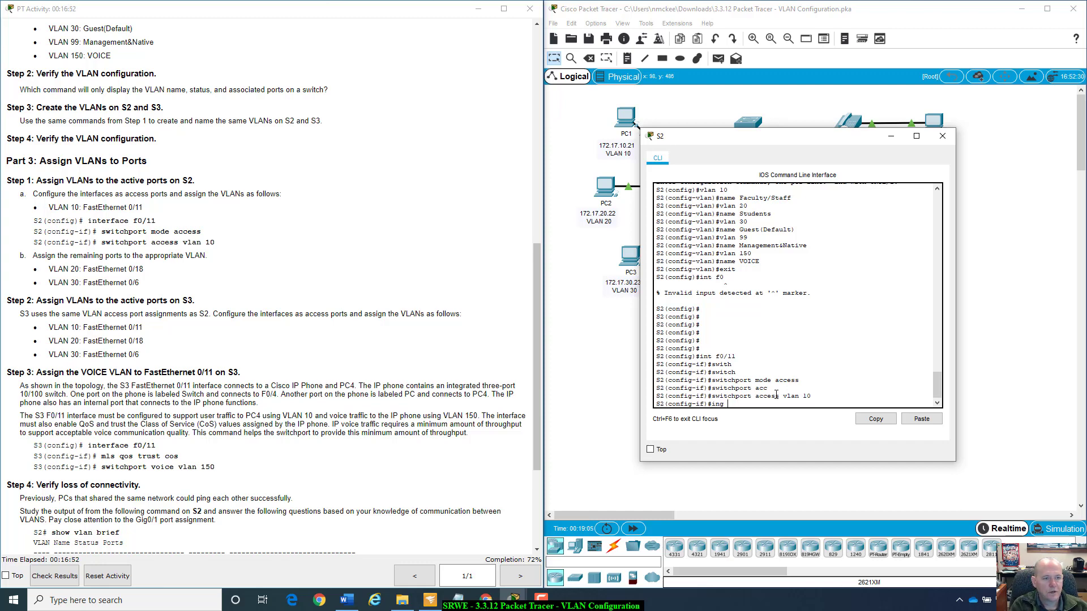
type(" f0/1")
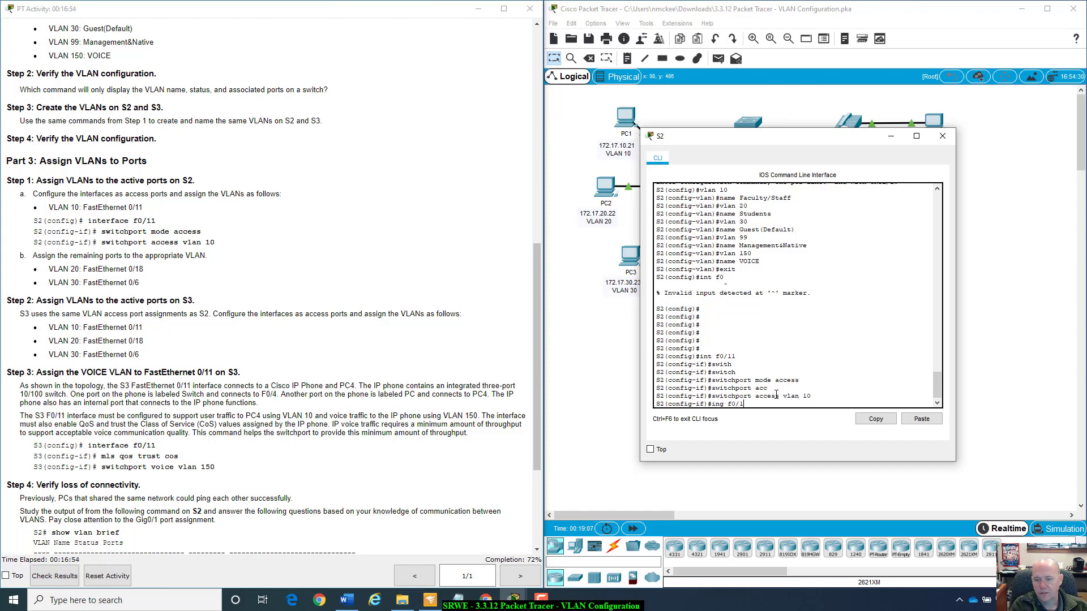
type("8")
key("Return")
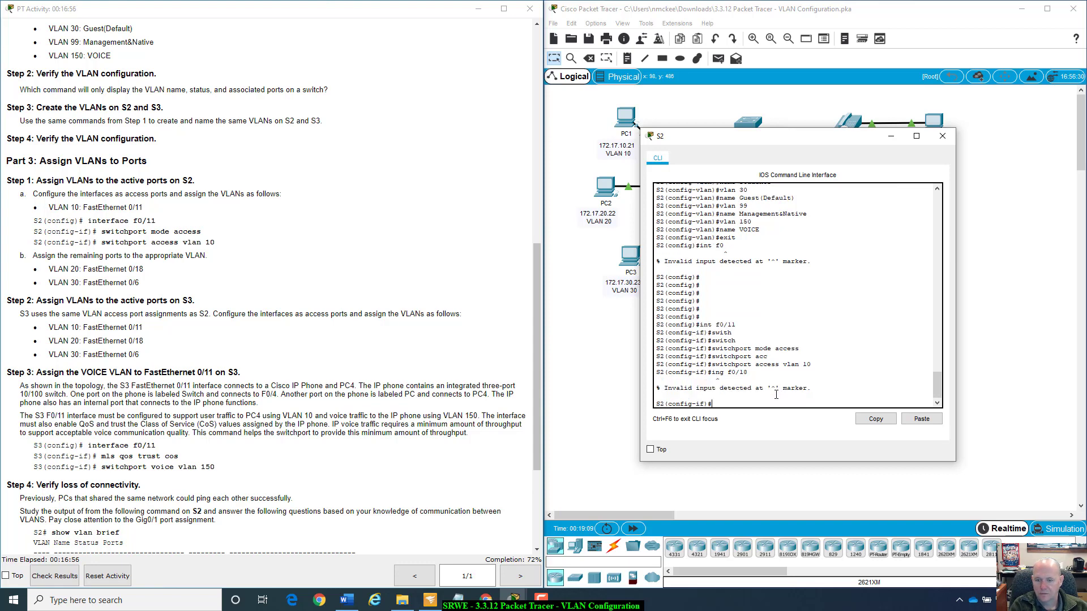
type("int f")
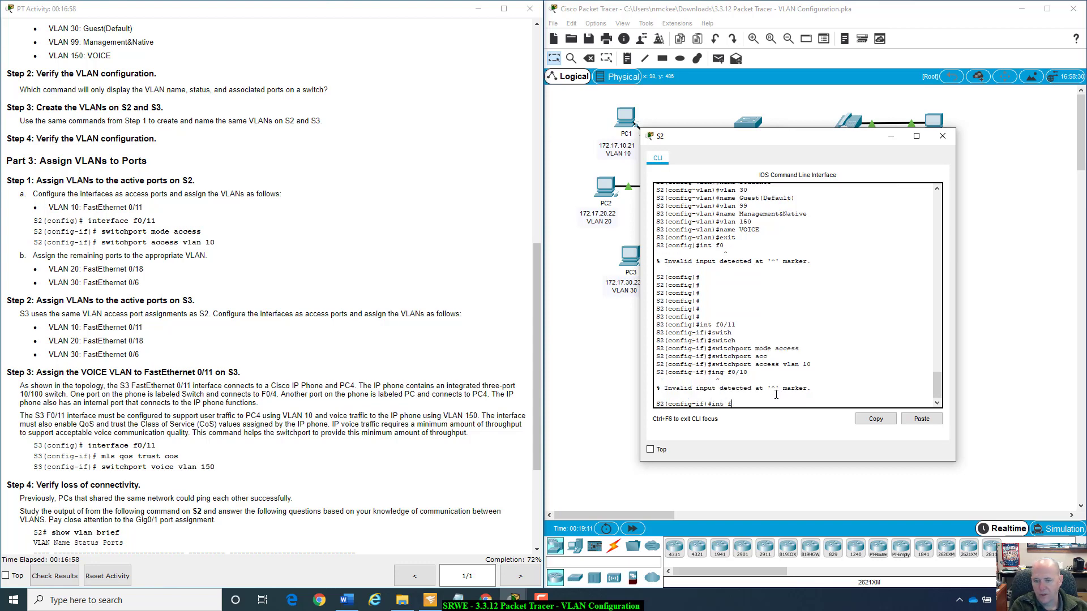
type("0/11")
key("Return")
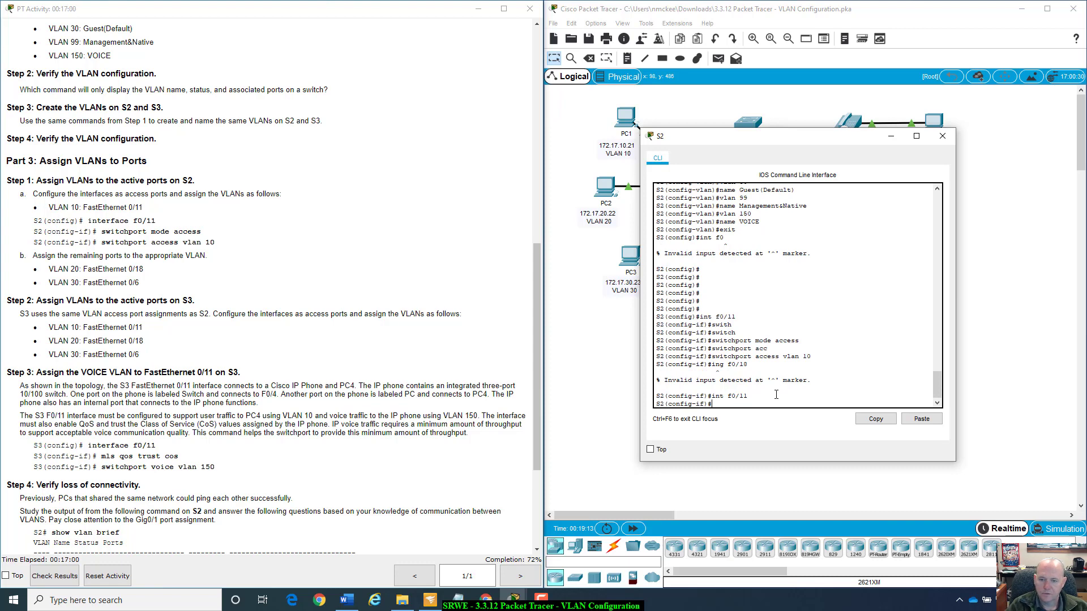
type("exit")
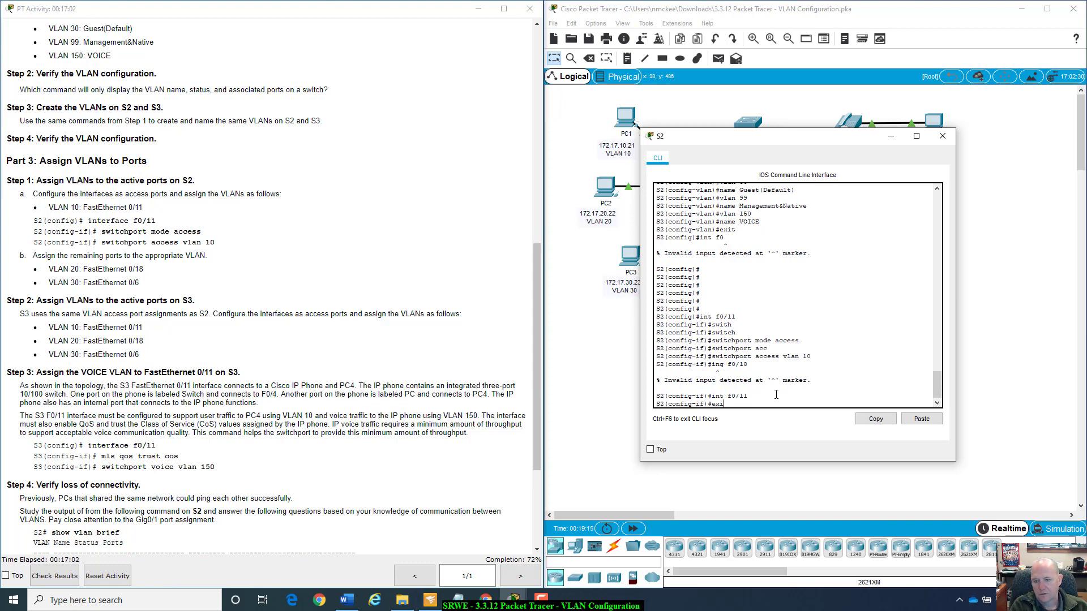
key("Return")
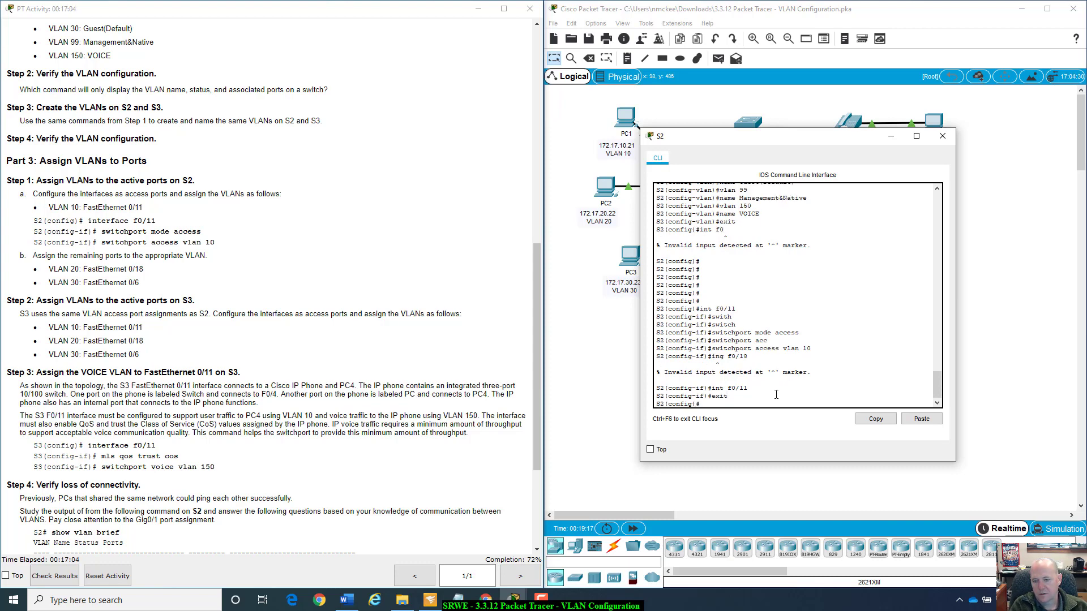
Enter interface configuration mode with int f0/18 on S2 and set the port to access mode with switchport mode access.
type("int f0")
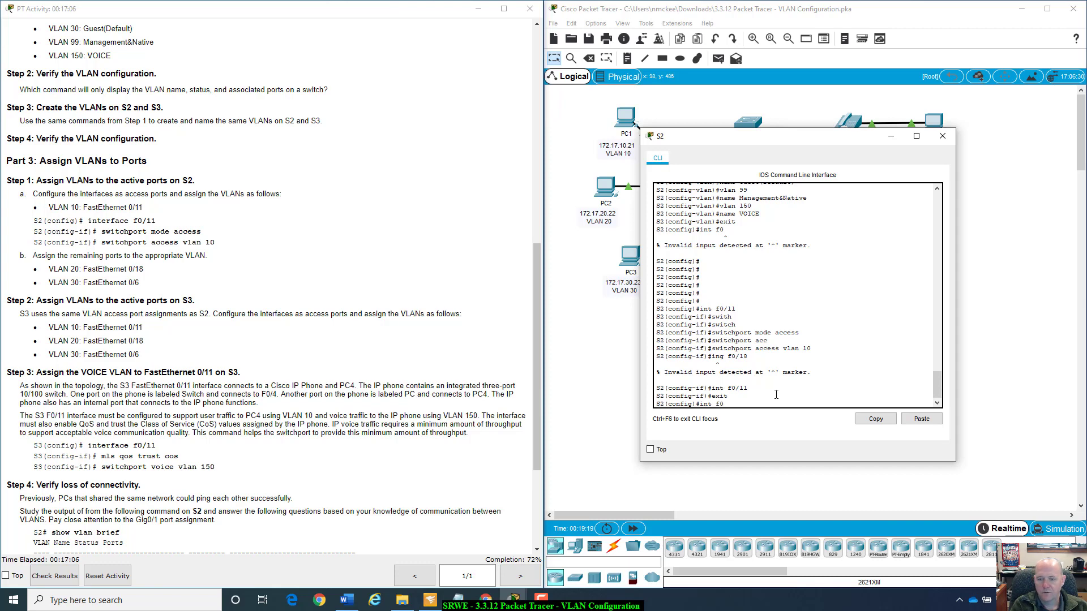
type("/18")
key("Return")
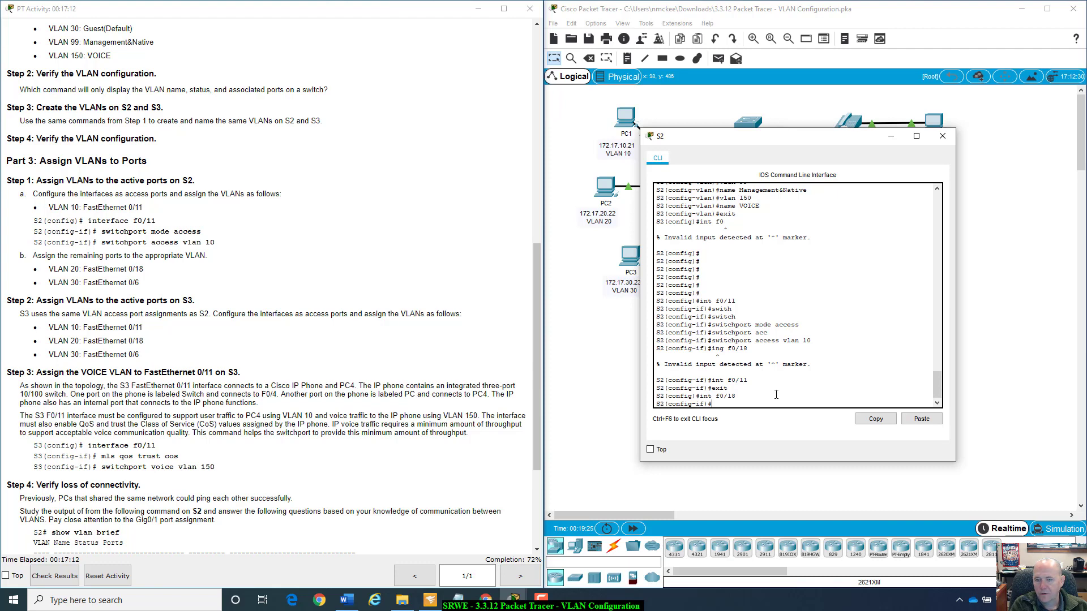
type("int f0/11")
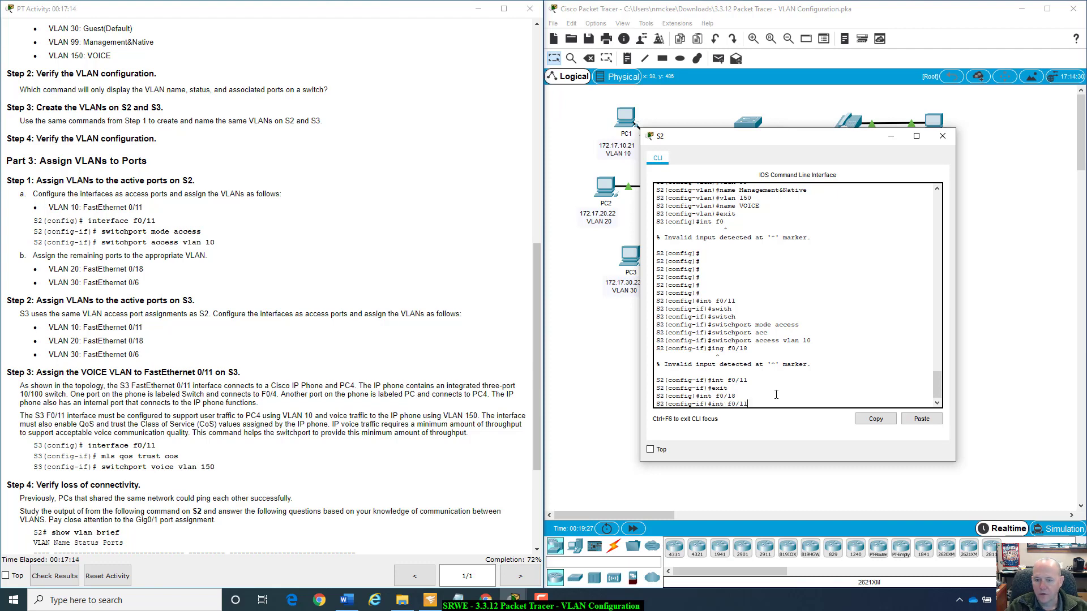
key("Up")
key("Up")
key("Up")
key("Up")
key("Up")
key("Up")
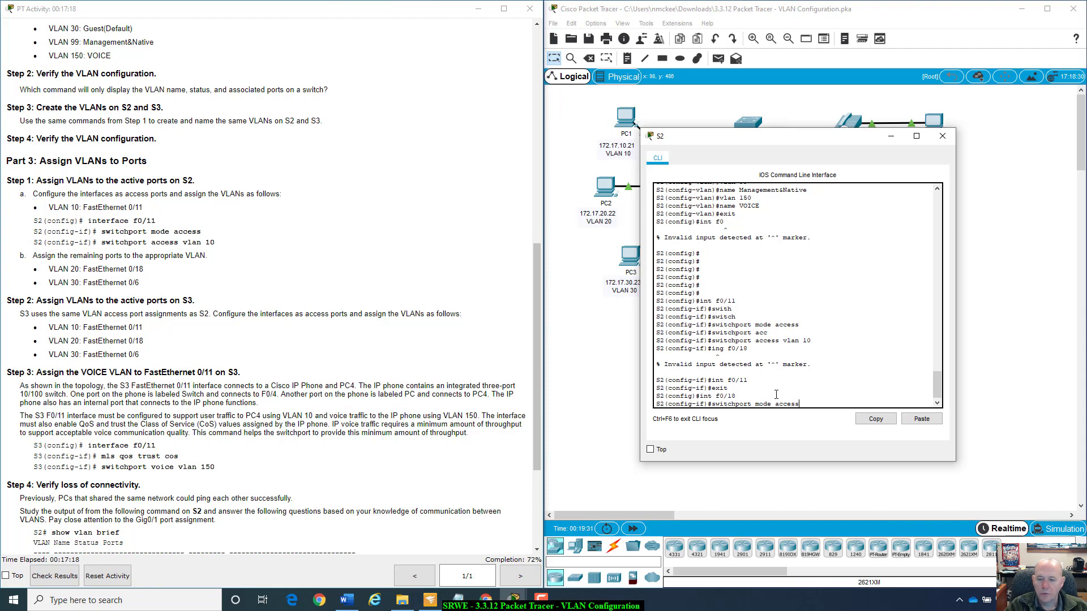
key("Return")
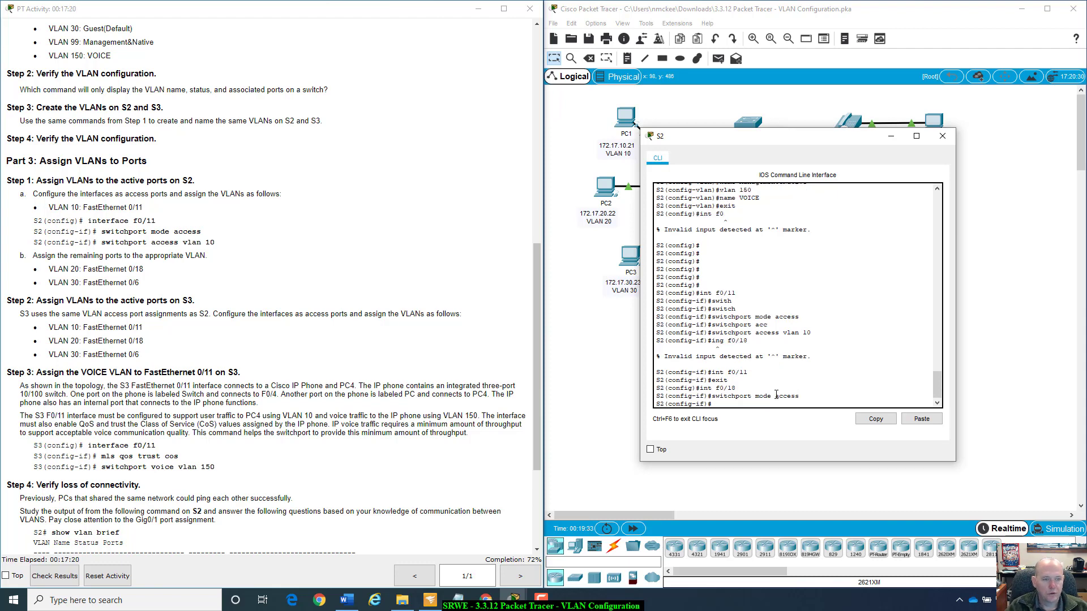
Assign VLAN 20 to S2's interface f0/18 with the command switchport access vlan 20.
key("Up")
key("Up")
key("Down")
key("Down")
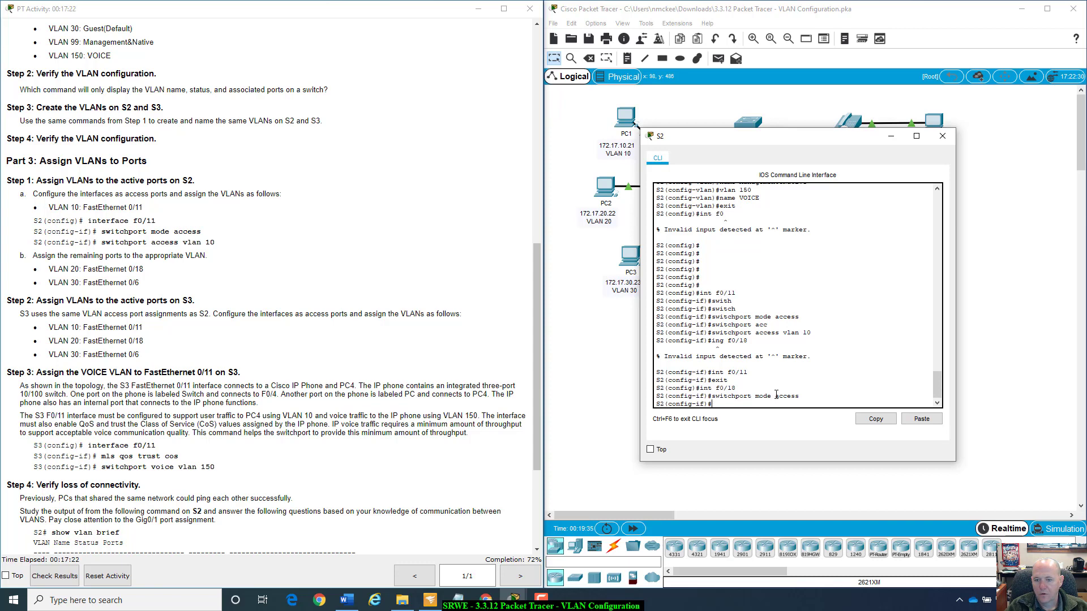
key("Up")
key("Up")
key("Up")
key("Up")
key("Up")
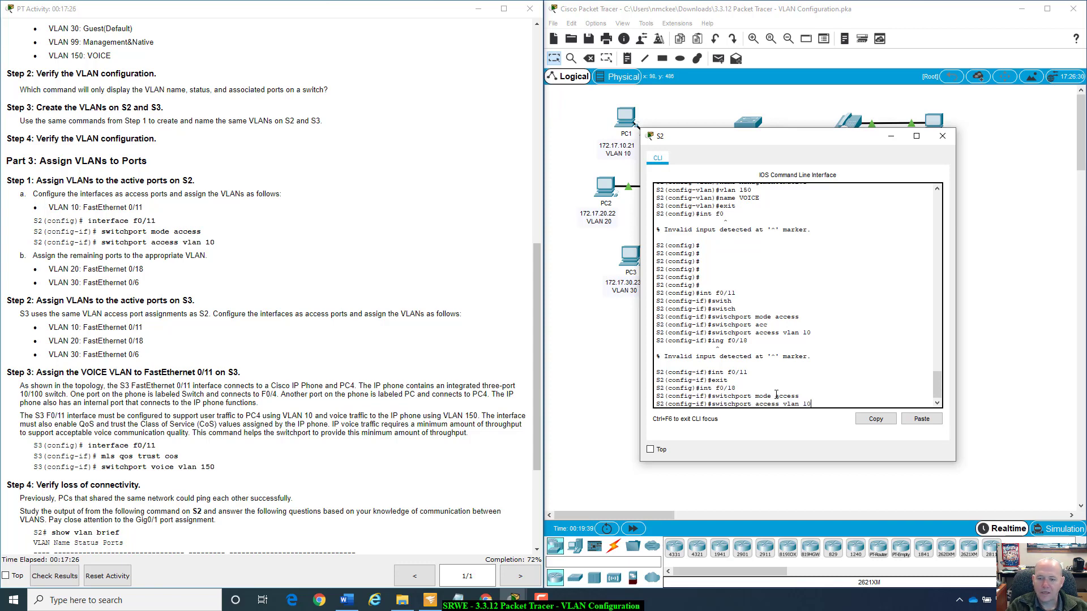
key("BackSpace")
key("BackSpace")
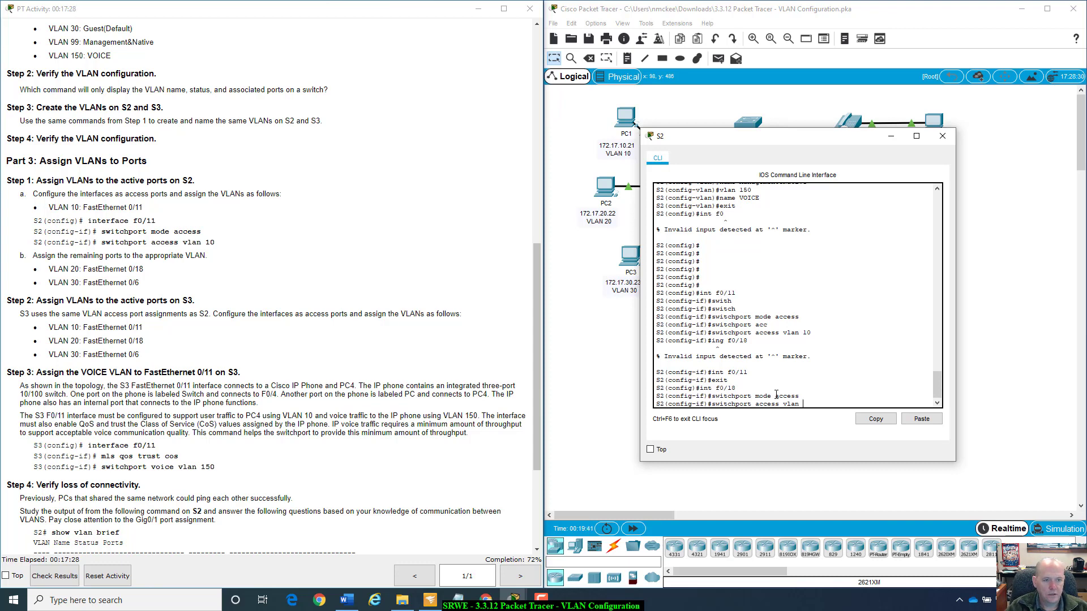
type("20")
key("Return")
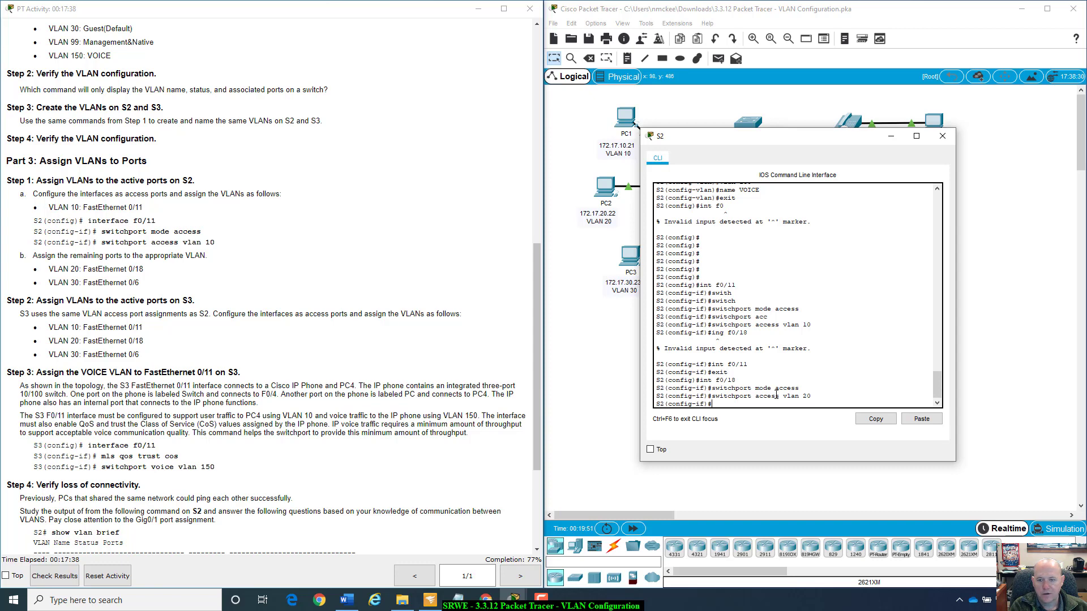
Enter interface configuration mode with int f0/6 on S2 and set the port to access mode with switchport mode access.
type("int")
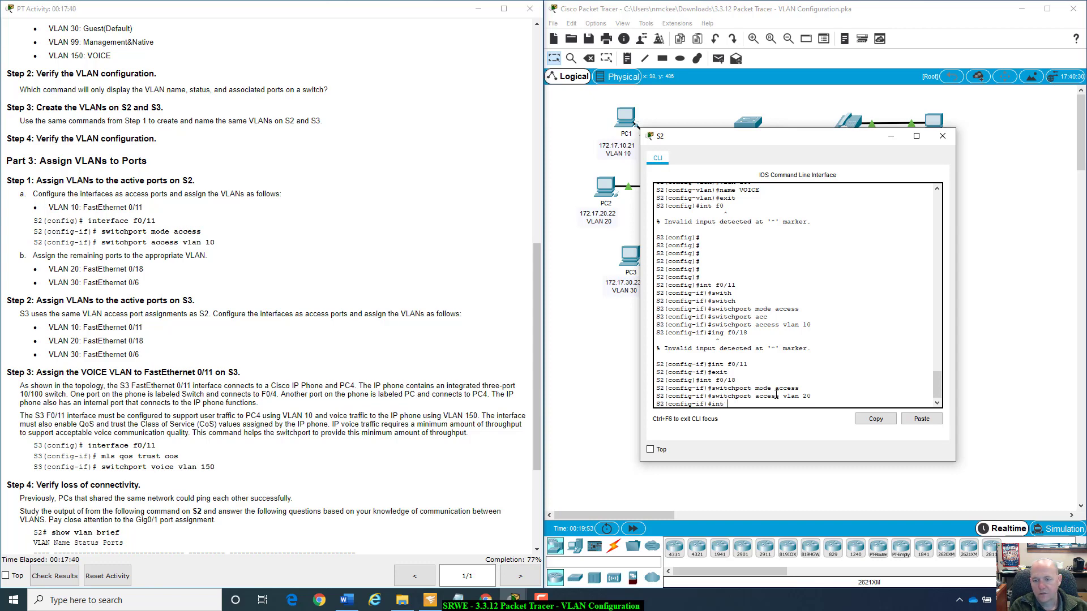
type(" f0")
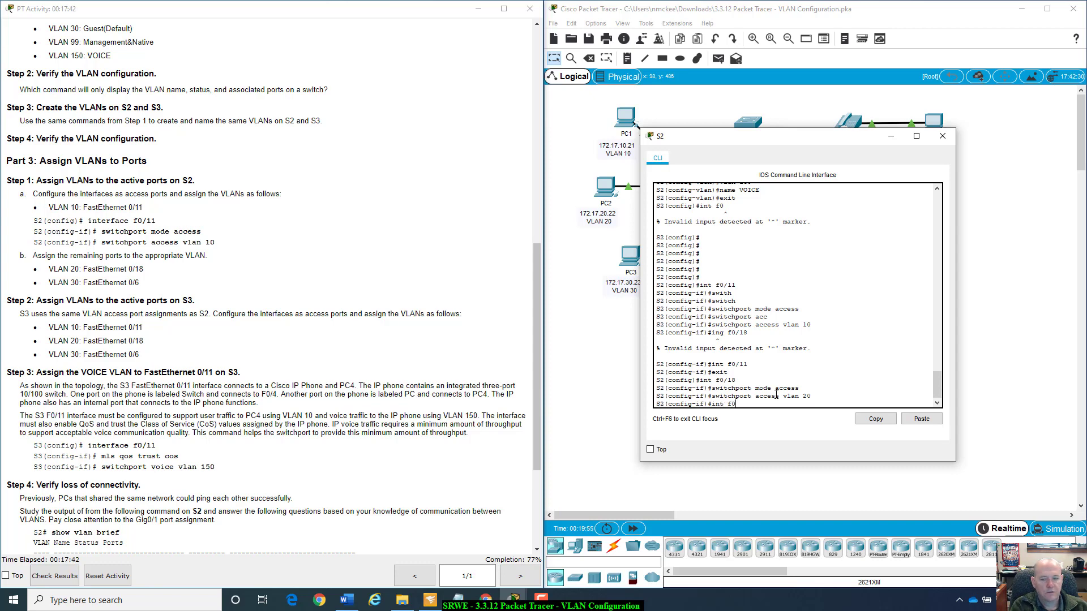
type("/6")
key("Return")
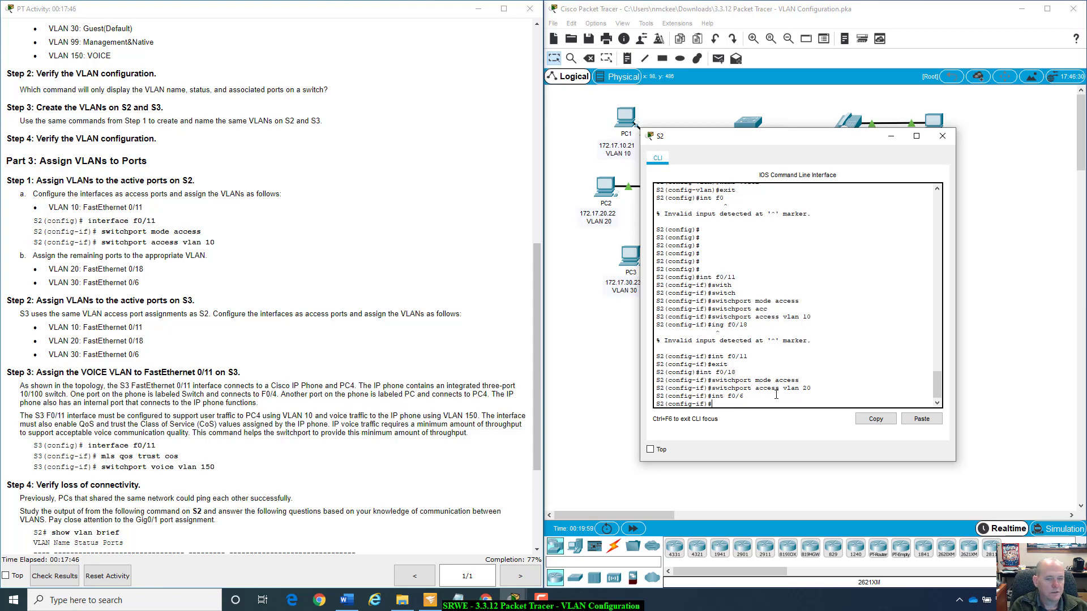
type("switchport mode access")
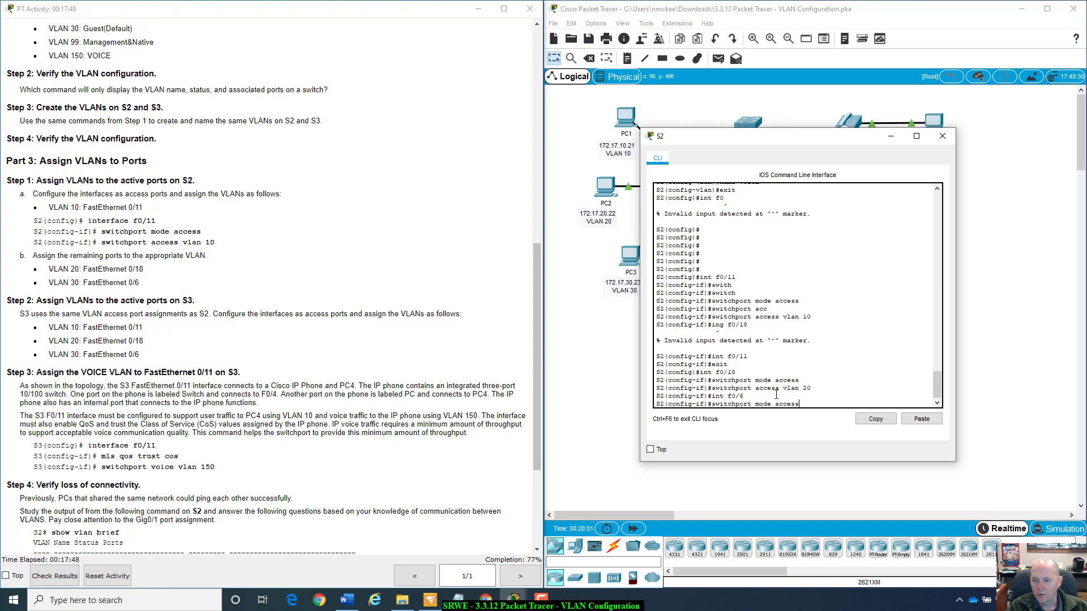
key("Return")
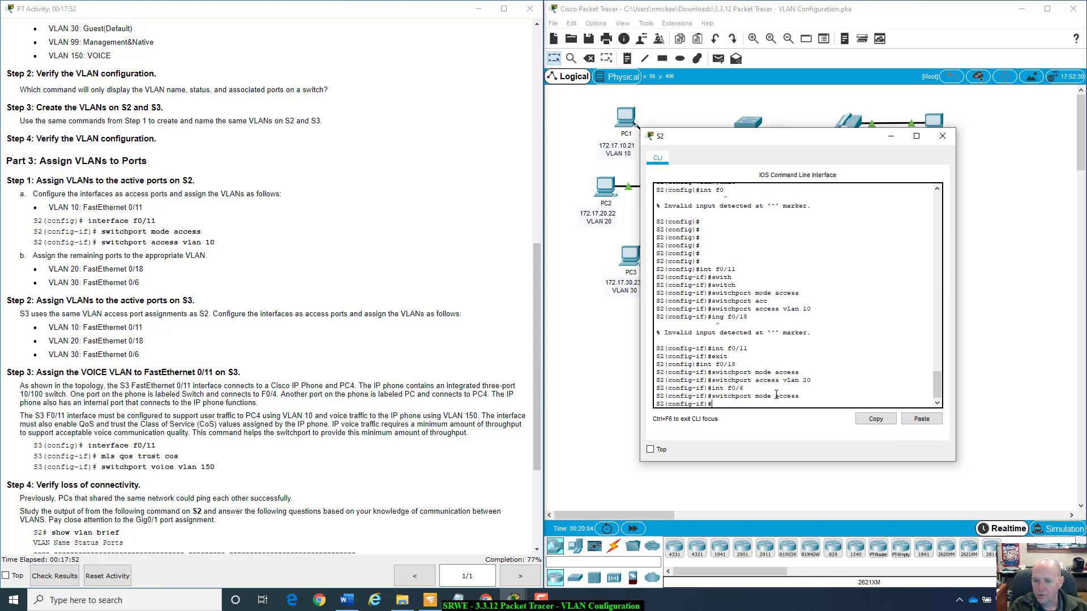
Assign VLAN 30 to S2's interface f0/6 with the command switchport access vlan 30.
key("Up")
key("Up")
key("Up")
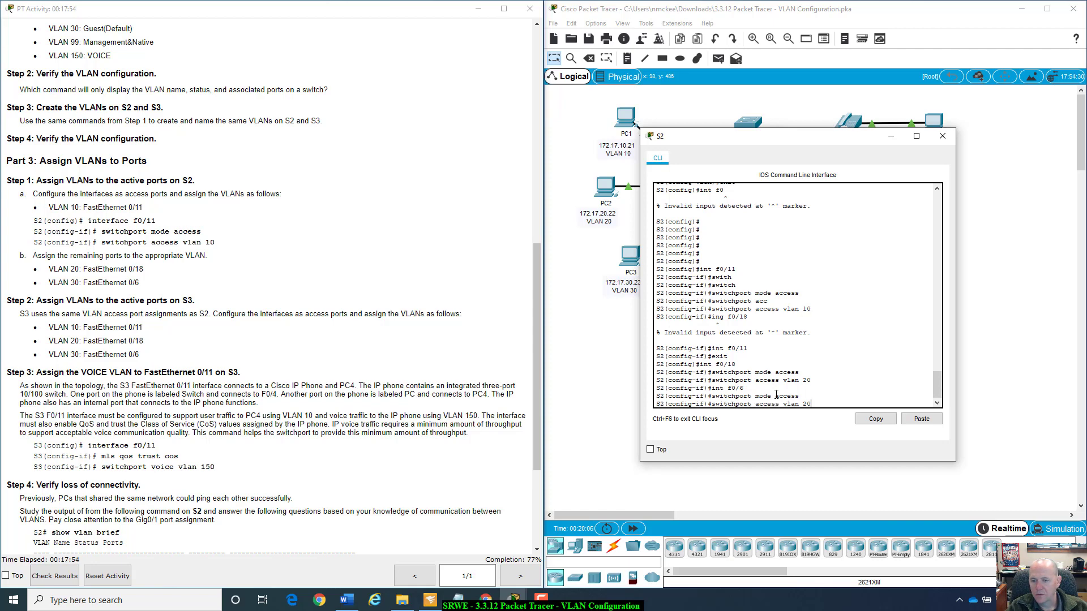
key("BackSpace")
key("BackSpace")
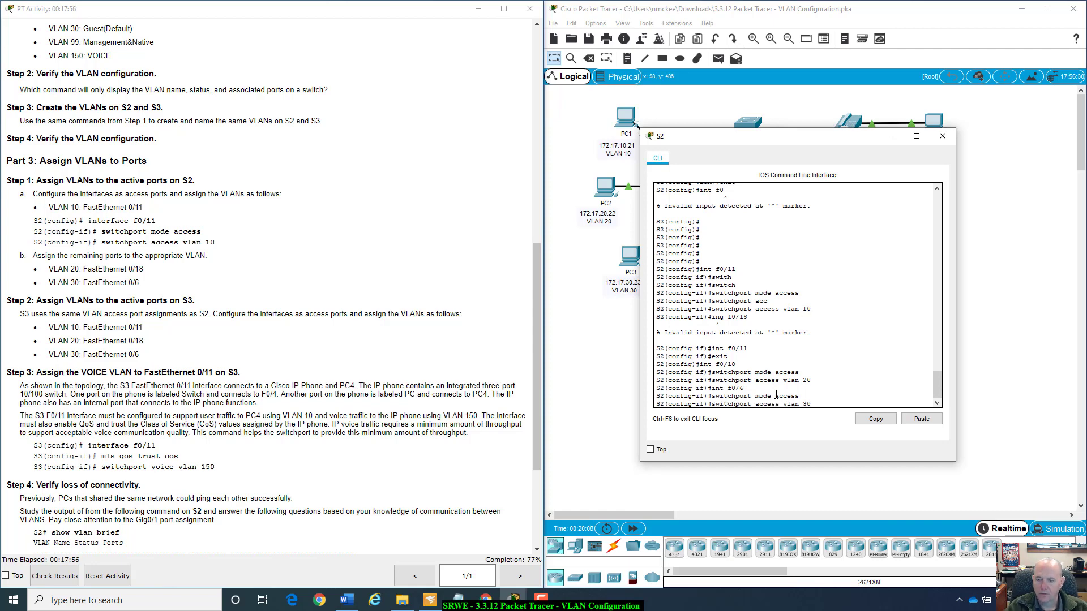
key("Return")
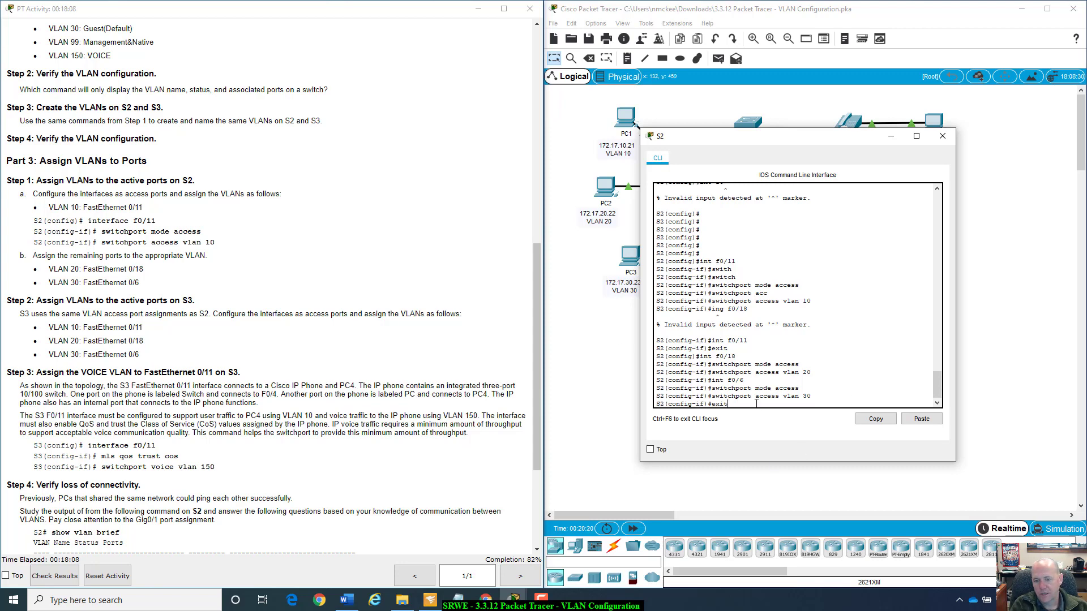
Exit interface and global configuration modes on S2 to return to the privileged EXEC prompt.
type("exit")
key("Return")
type("ex")
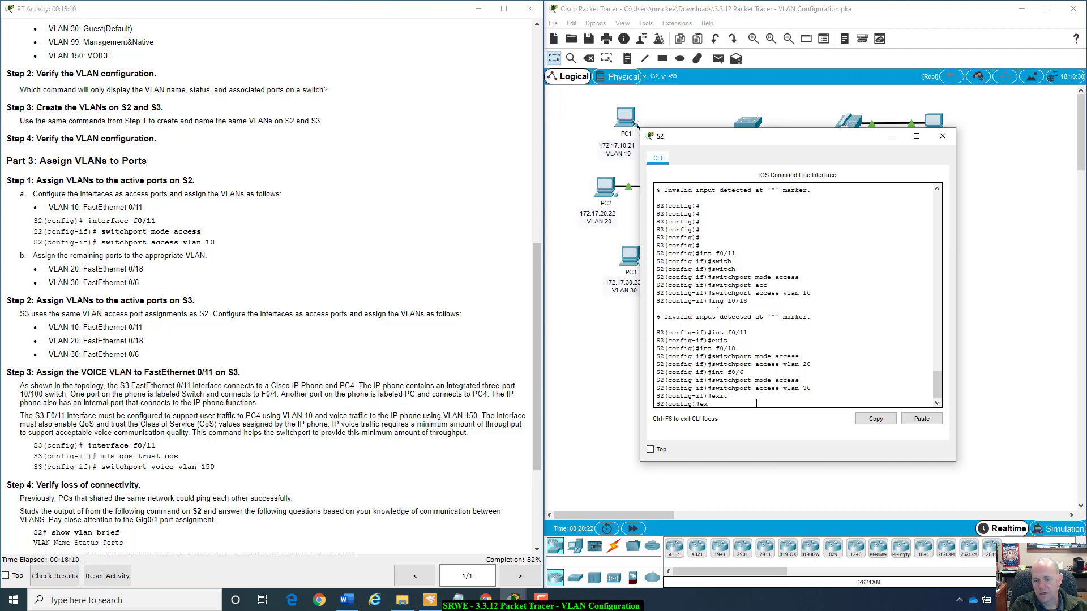
type("it")
key("Return")
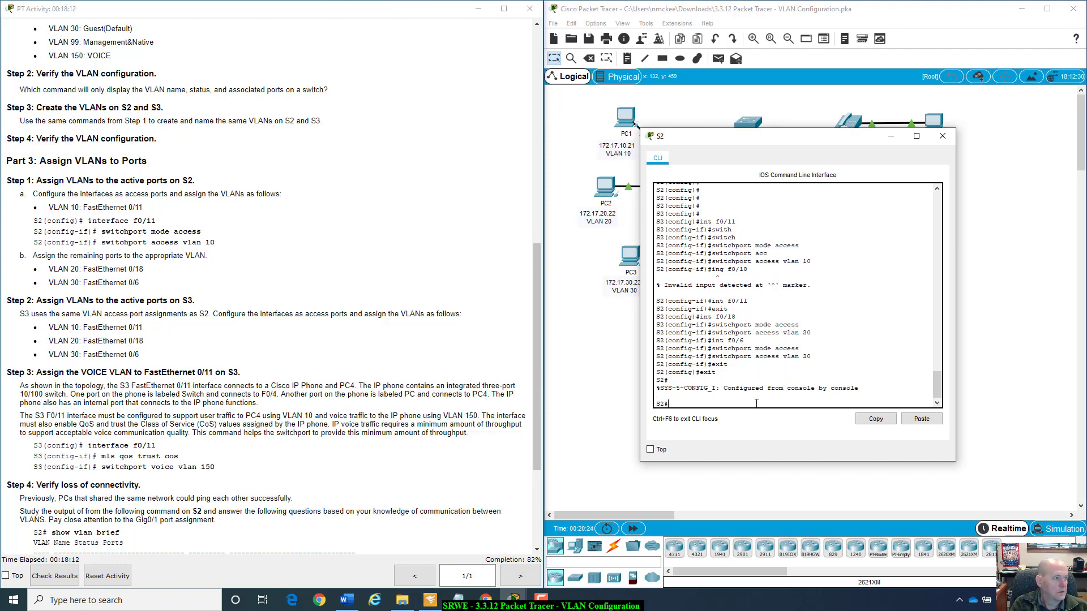
Display S2's VLANs and their port assignments with the command show vlan brief.
type("fsh")
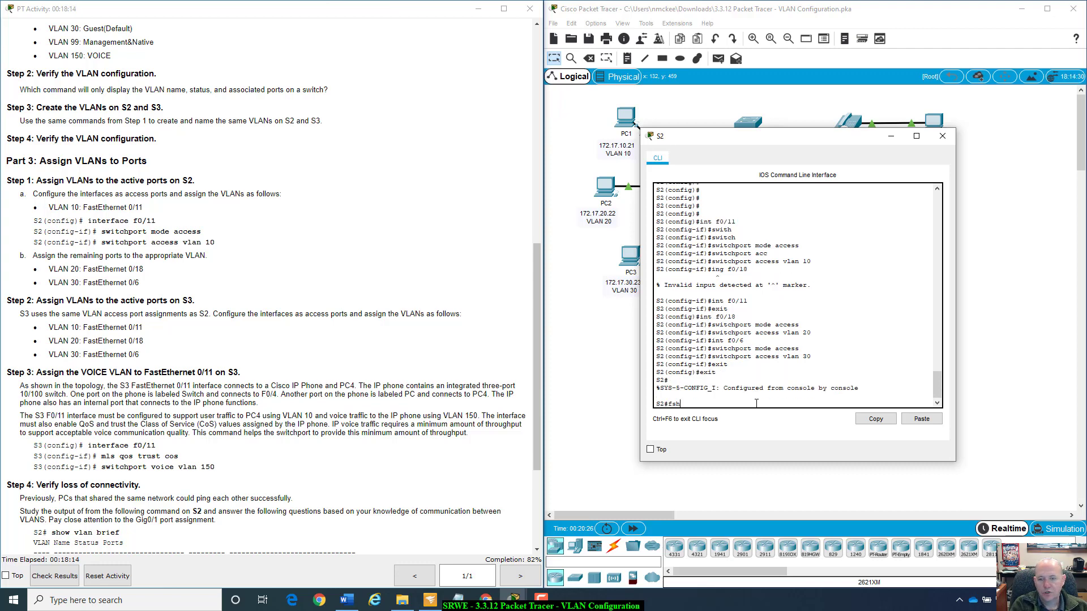
key("BackSpace")
key("BackSpace")
key("BackSpace")
type("show ")
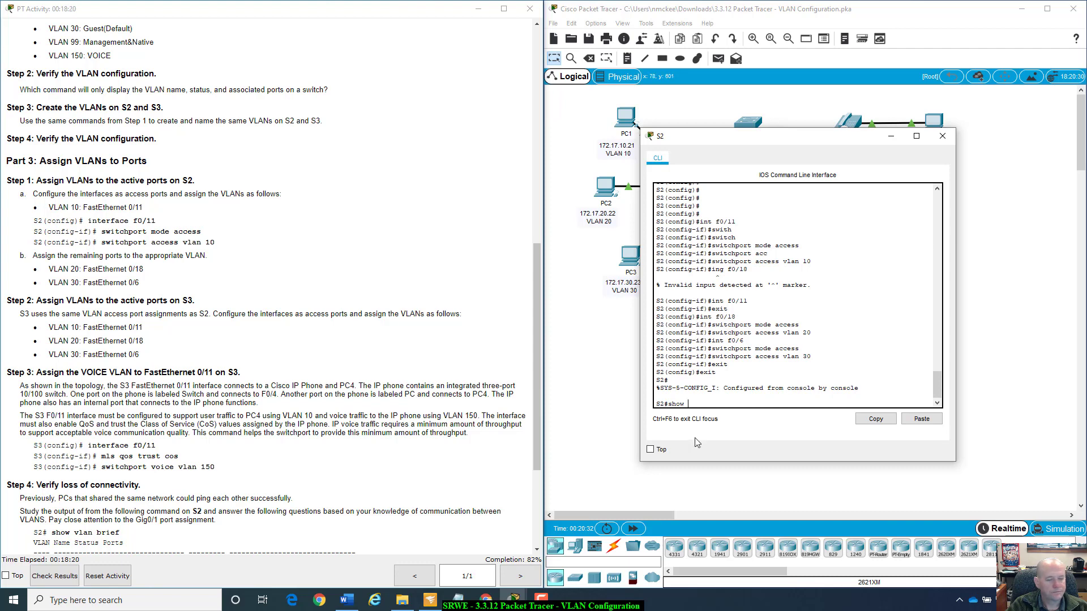
type("vlan")
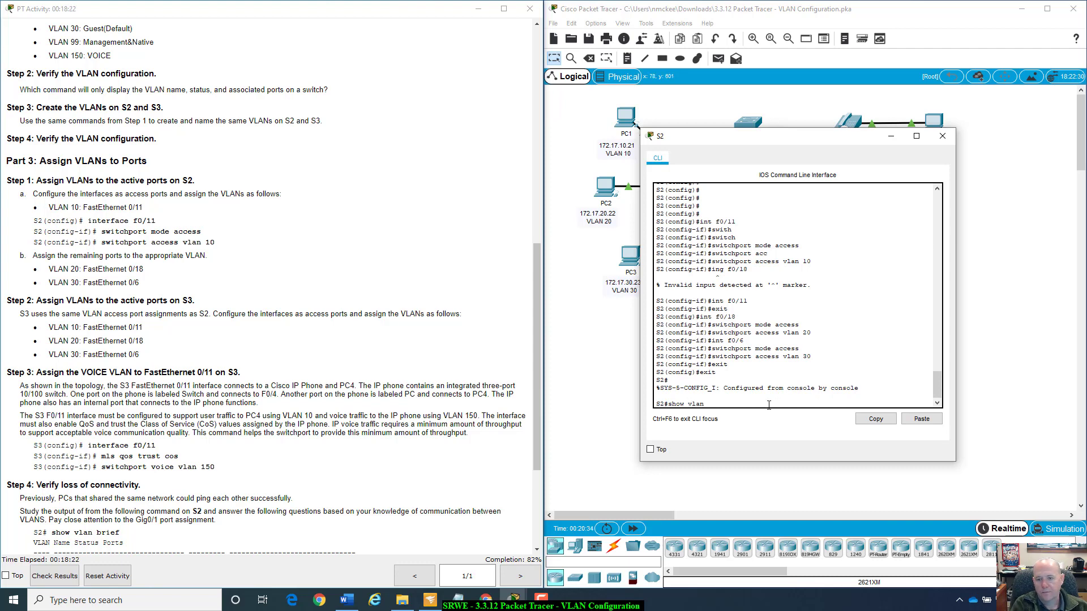
type(" brief")
key("Return")
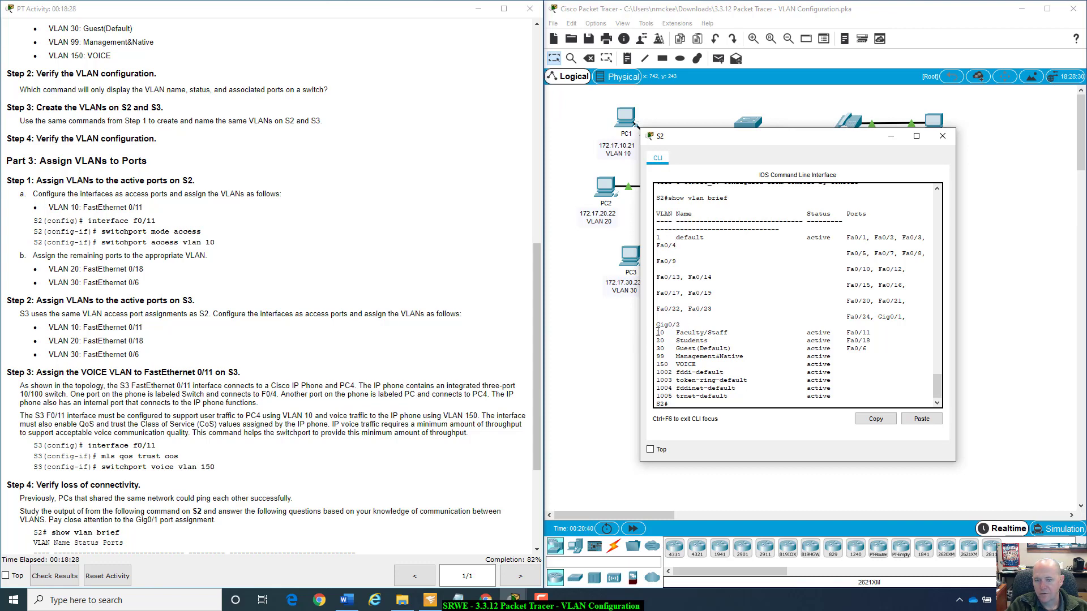
Examine the VLAN 10 entry in S2's VLAN table against the VLAN and port assignment instructions in the activity.
left_click_drag(656, 333, 872, 333)
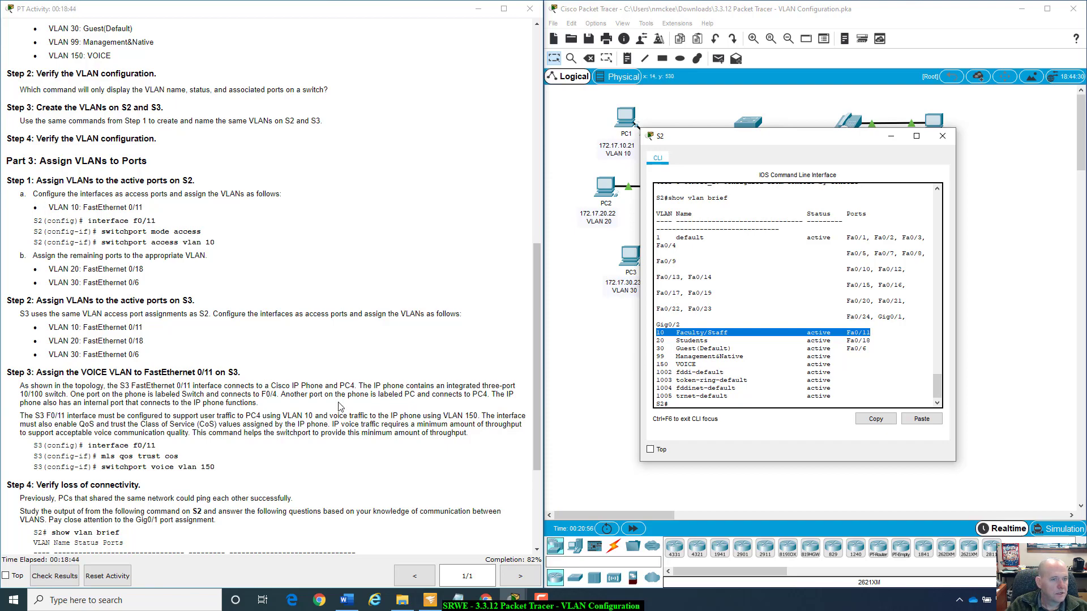
scroll(248, 385, "up", 6)
scroll(248, 385, "down", 2)
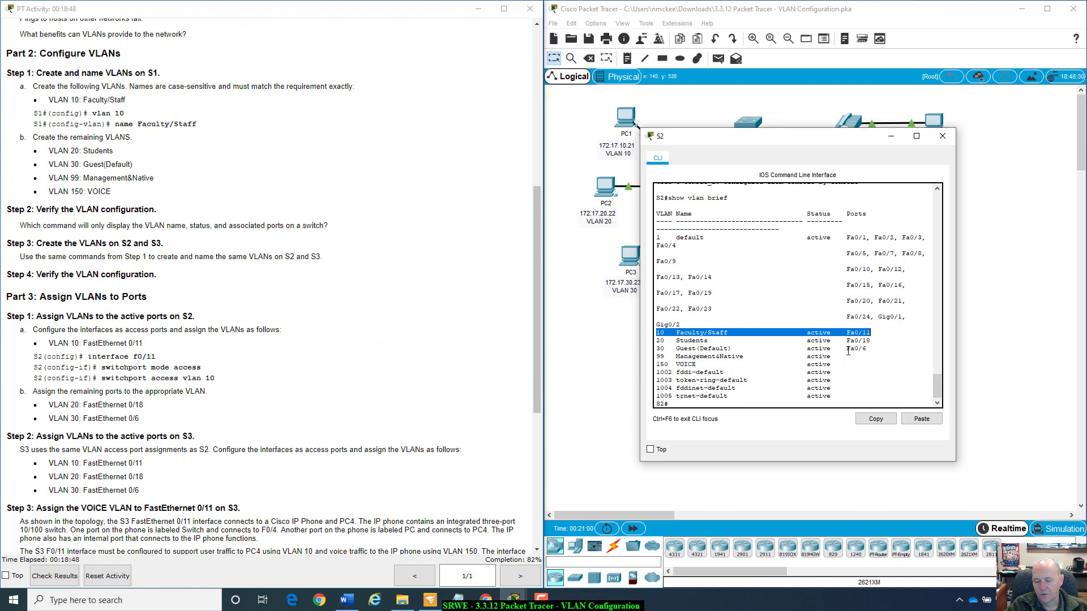
scroll(205, 140, "up", 11)
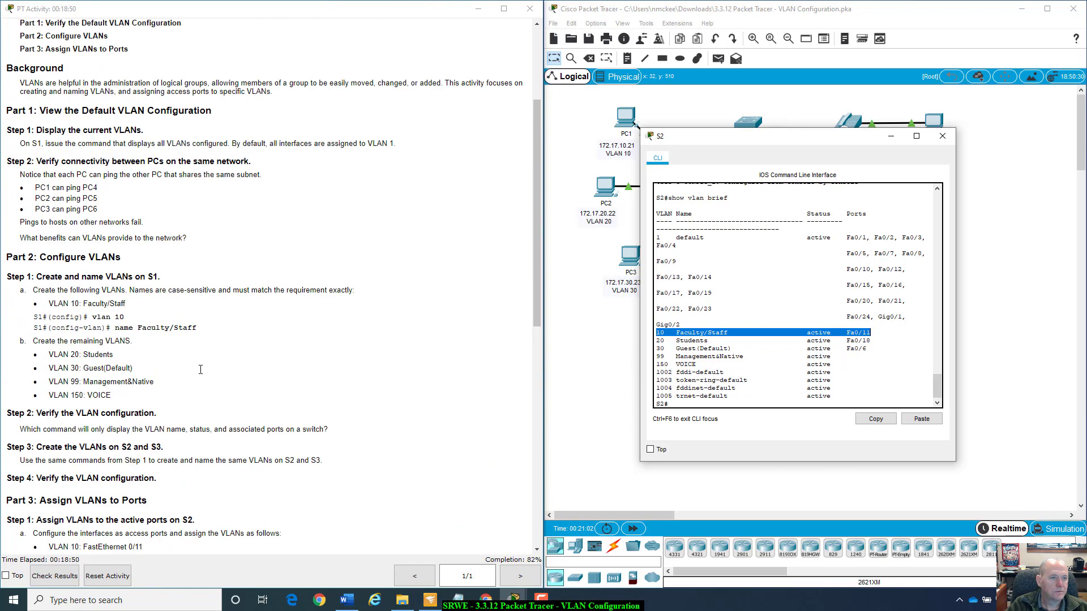
scroll(249, 192, "down", 14)
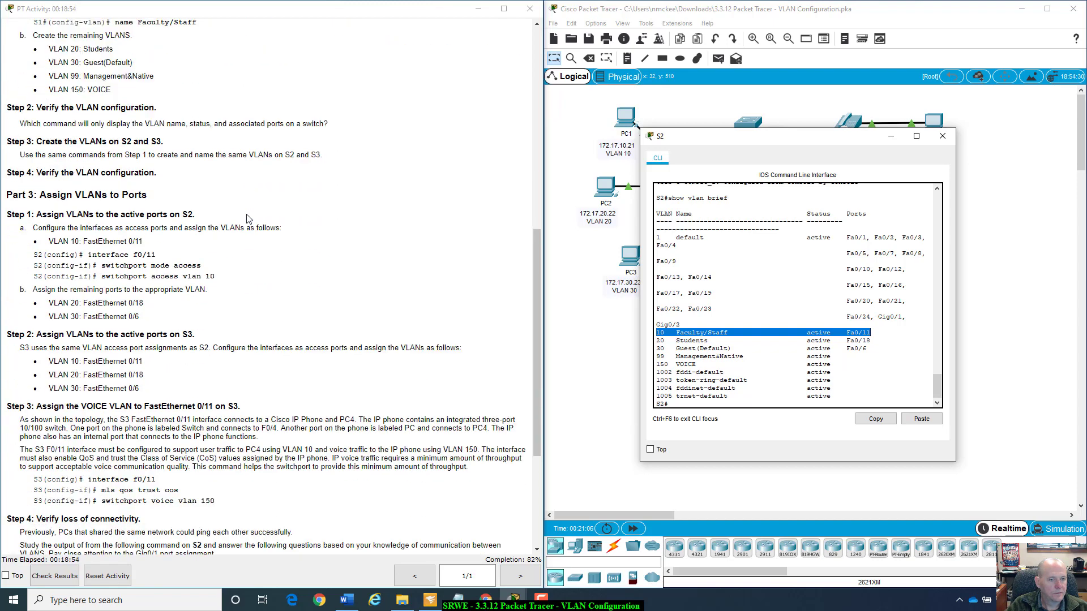
scroll(247, 219, "down", 2)
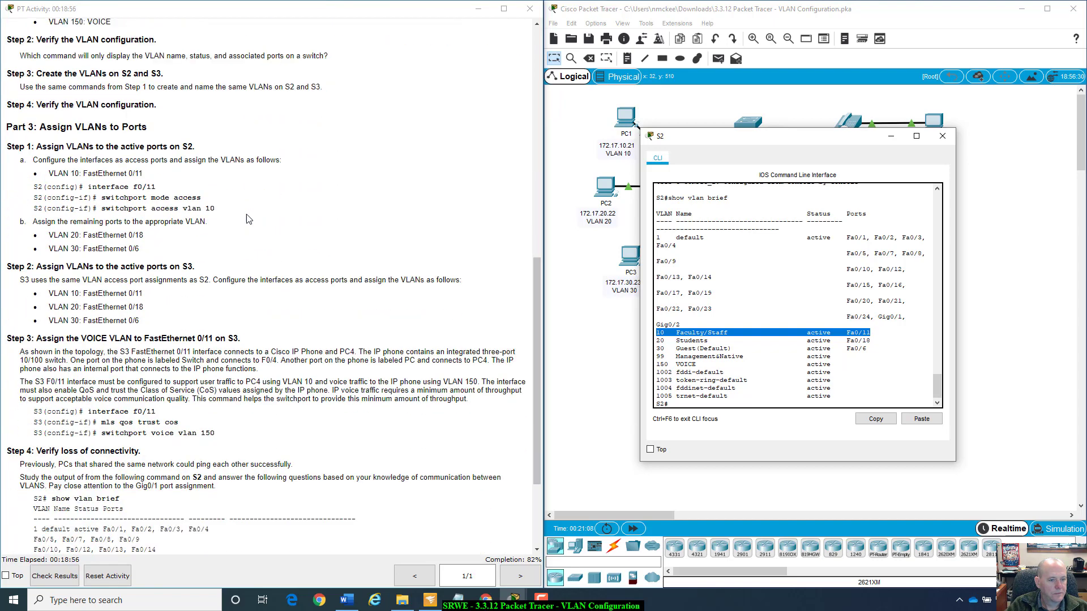
scroll(247, 219, "up", 1)
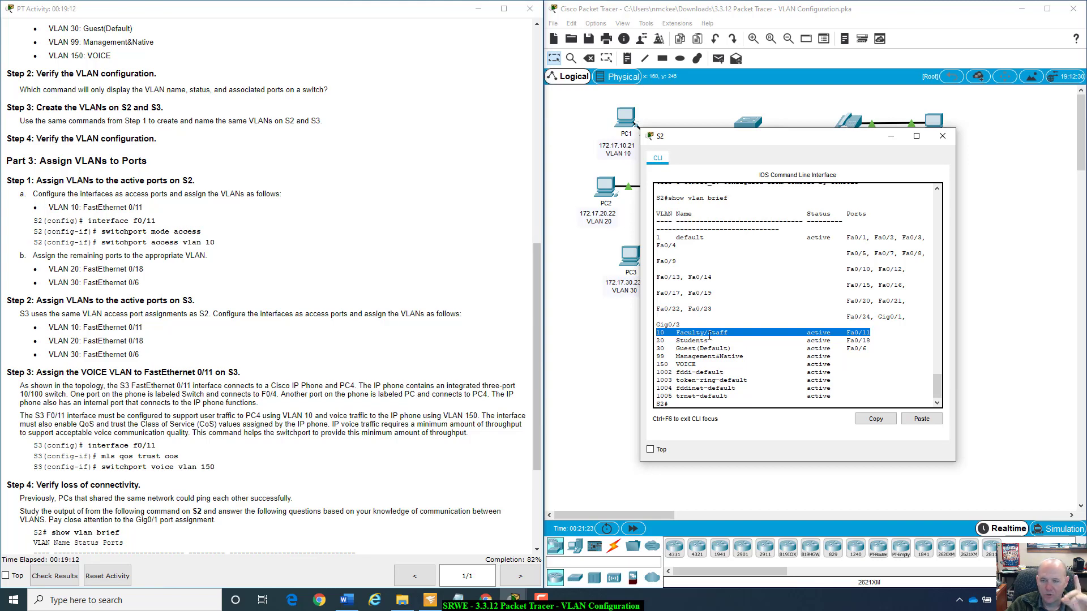
left_click_drag(857, 144, 939, 155)
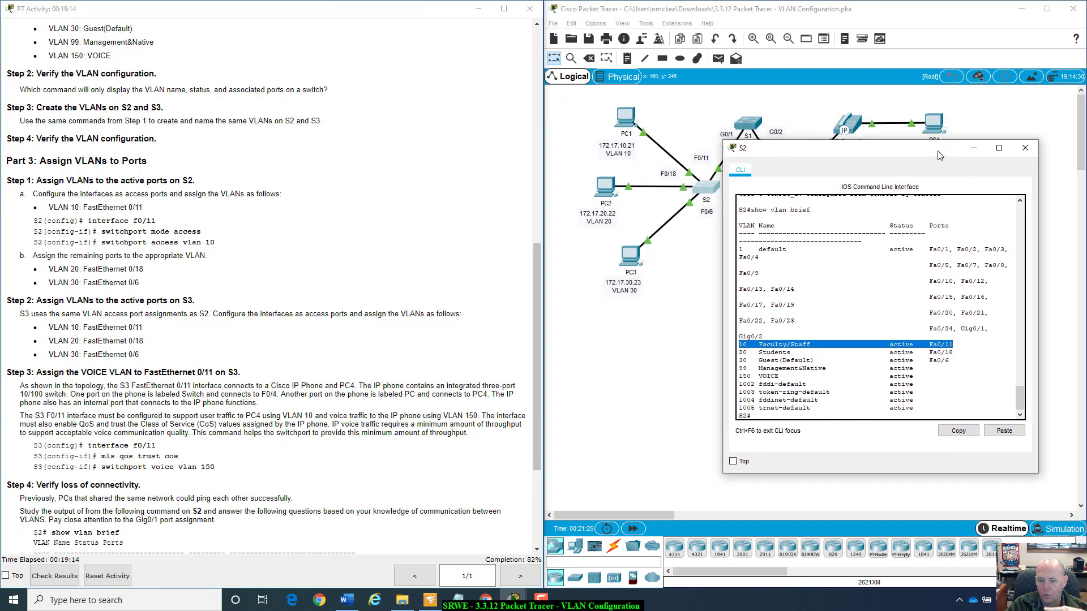
left_click(452, 607)
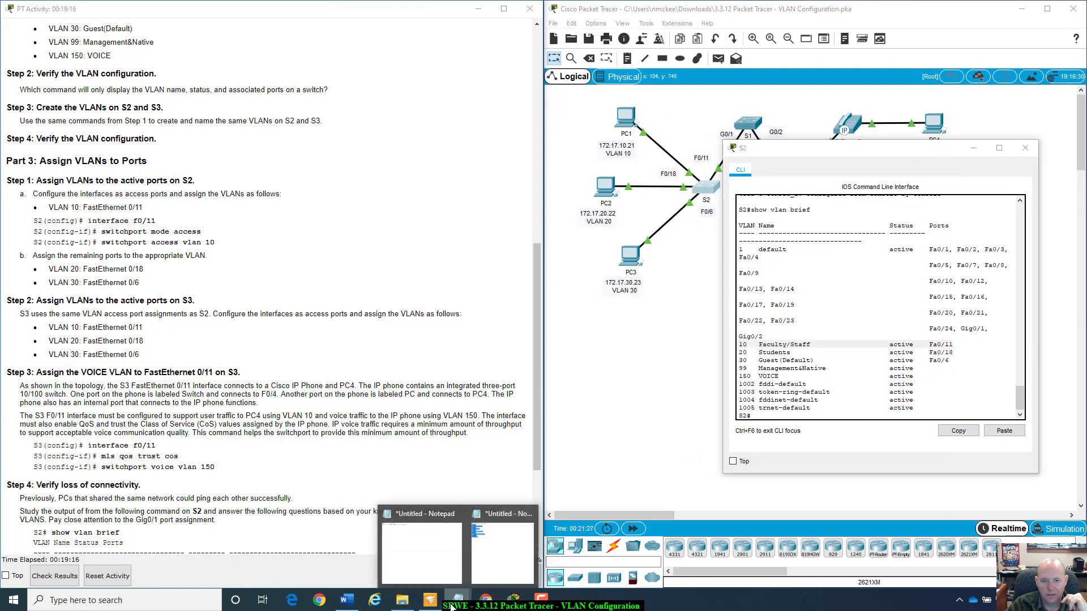
left_click(502, 550)
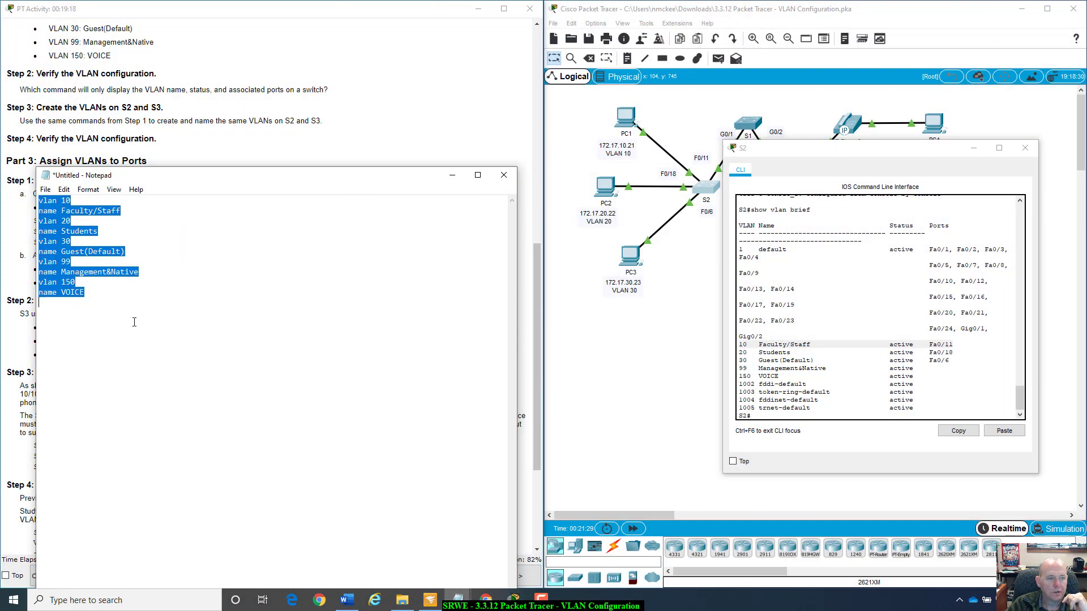
left_click_drag(207, 176, 331, 328)
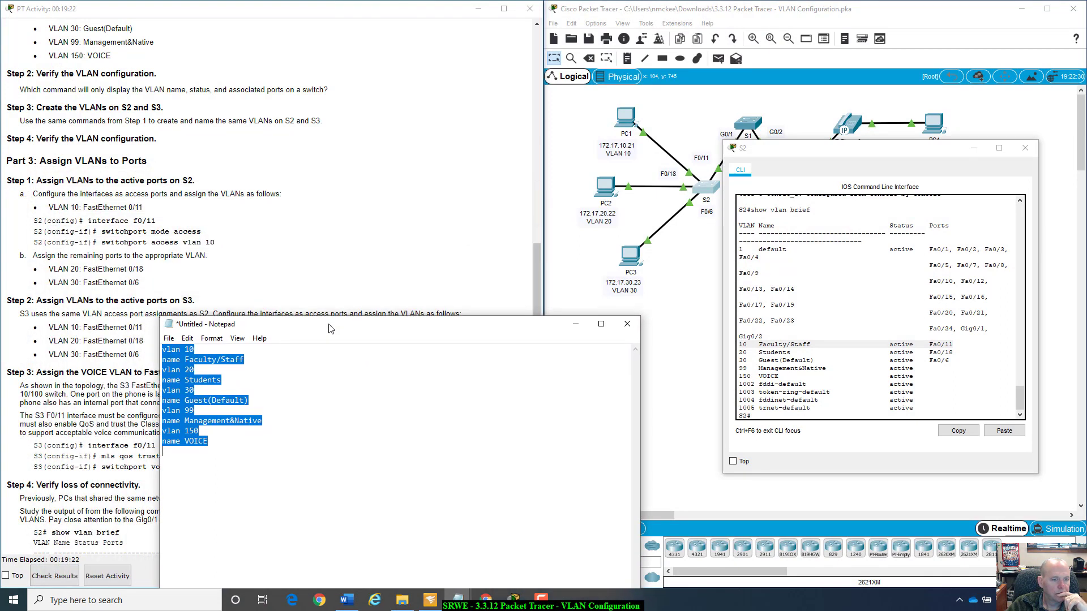
key("Delete")
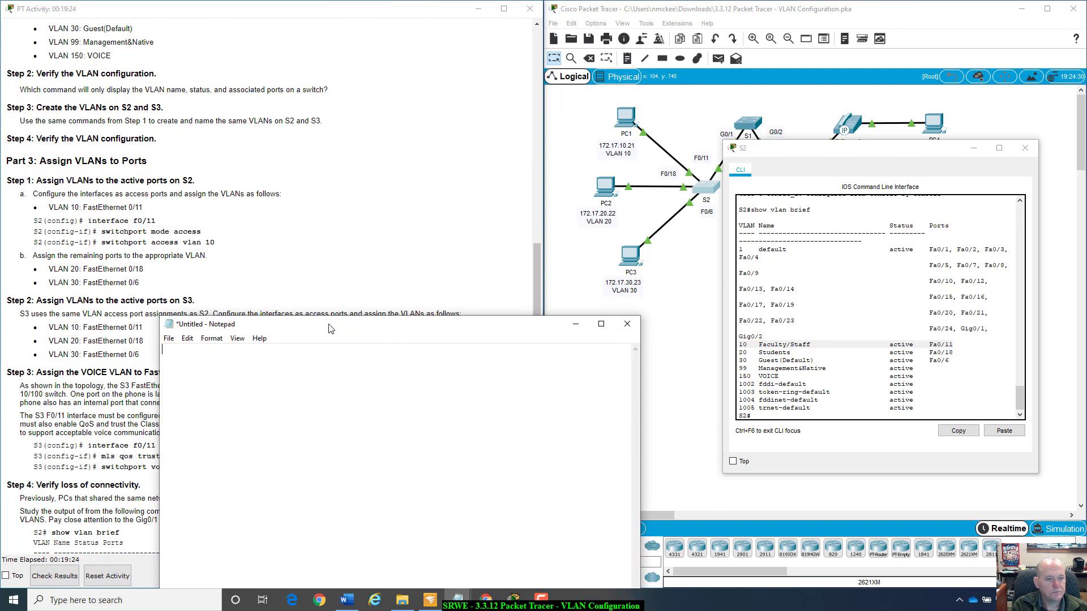
type("int")
key("BackSpace")
key("BackSpace")
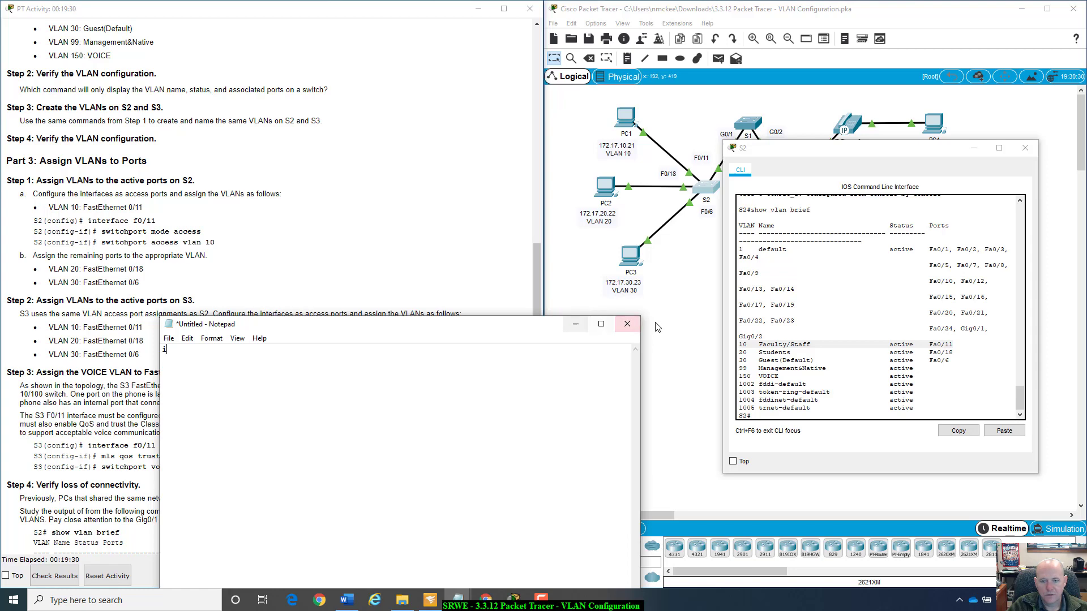
left_click(575, 324)
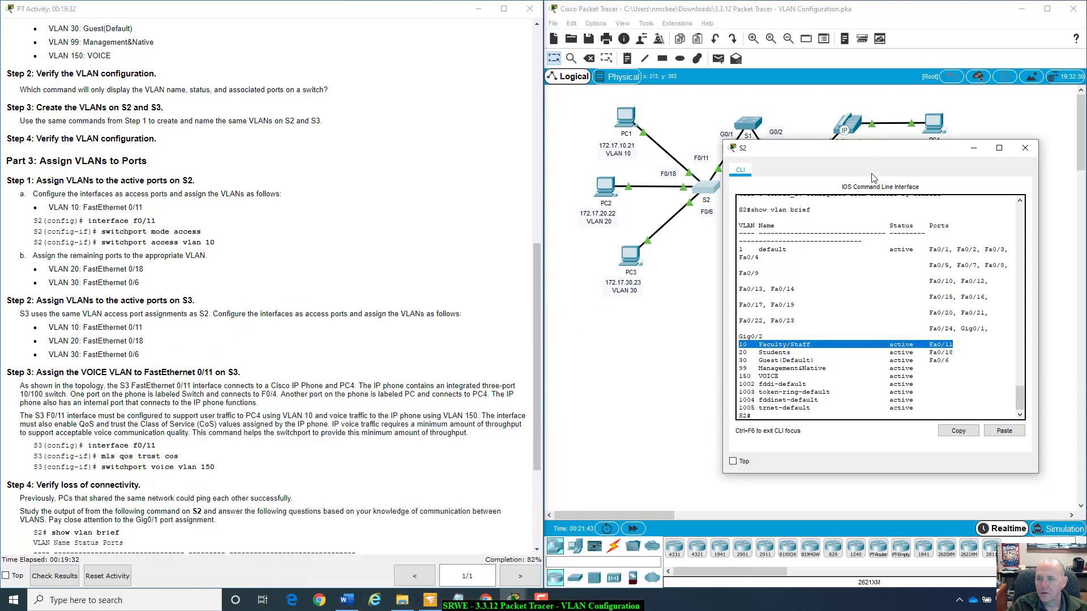
Close S2's window, open the S3 command line, and exit VLAN configuration mode to return to global configuration.
left_click_drag(875, 157, 753, 335)
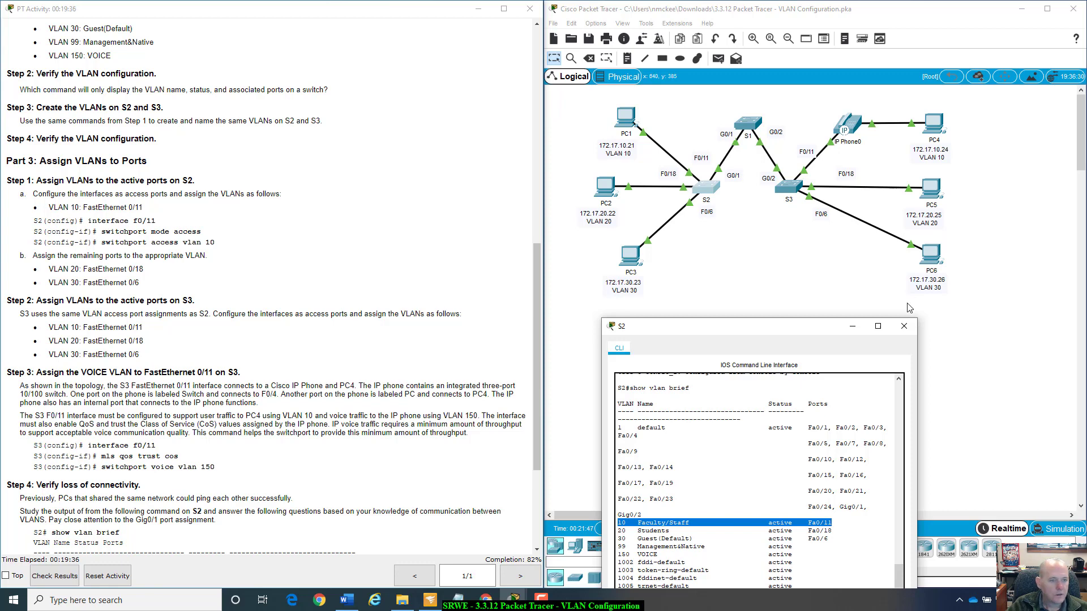
left_click(904, 326)
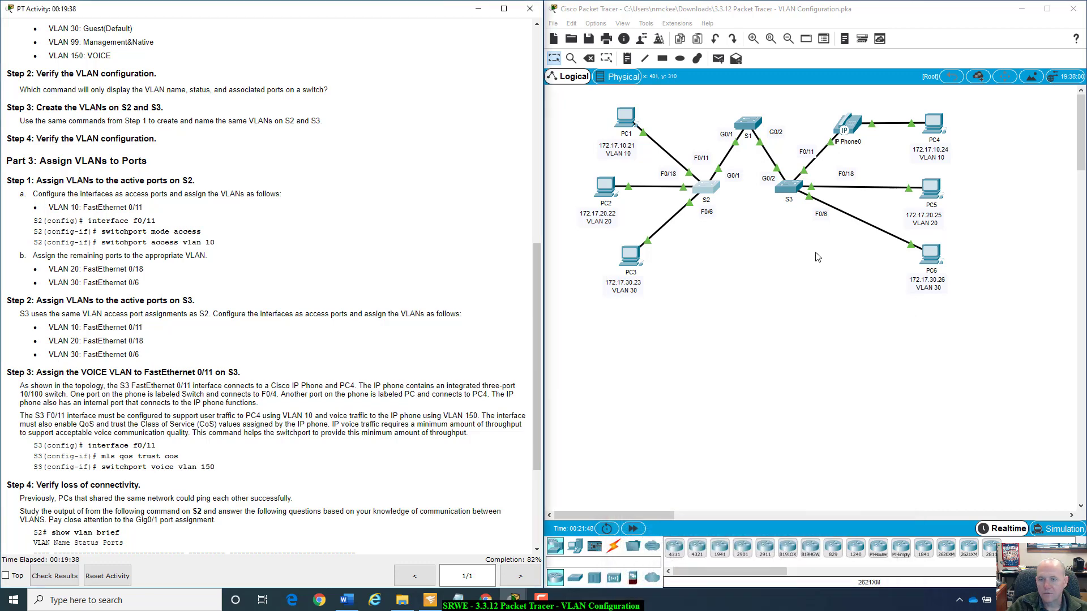
left_click(792, 194)
left_click_drag(578, 127, 777, 156)
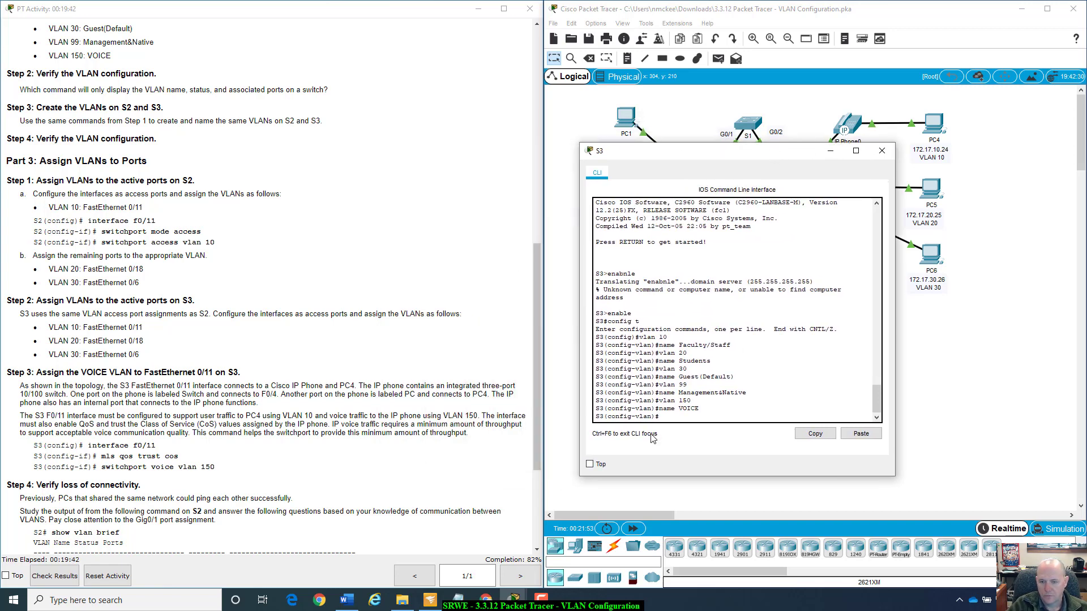
type("exit")
key("Return")
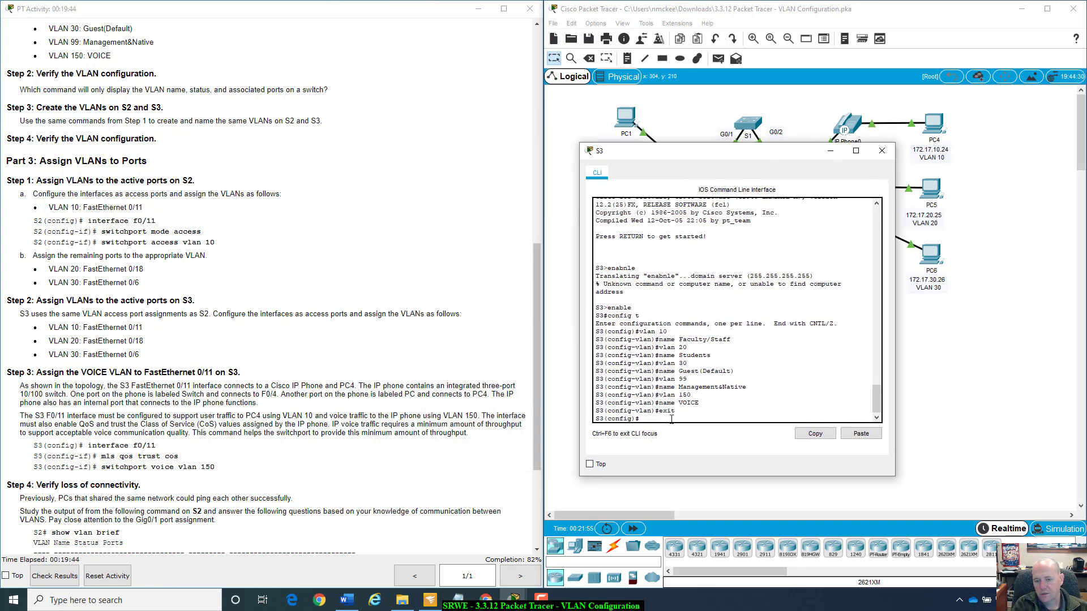
Enter interface configuration mode with int f0/11 on S3 and set the port to access mode with switchport mode access.
type("int ")
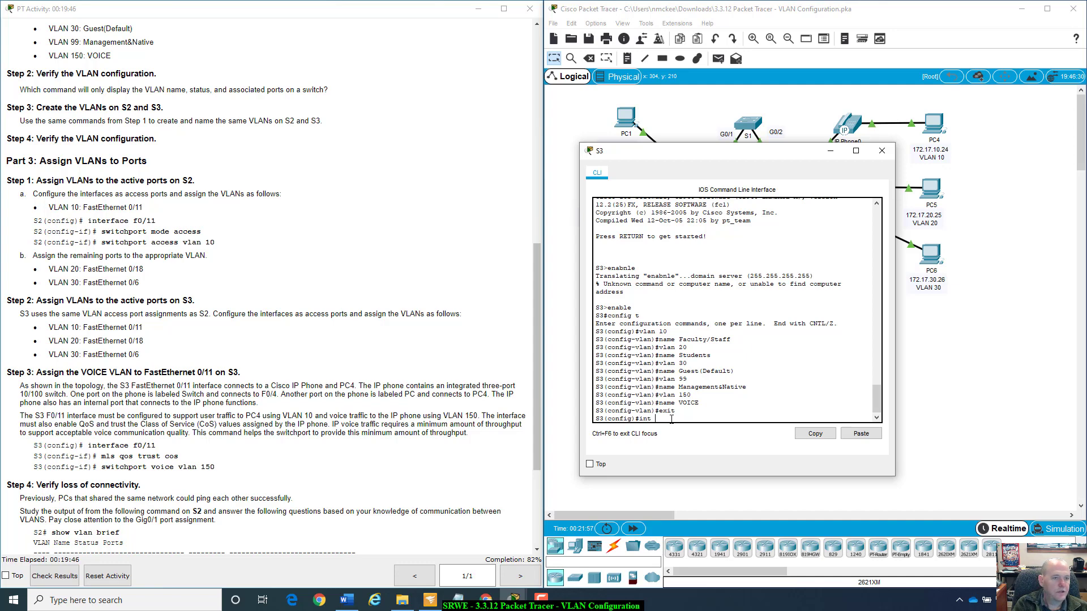
type("f0")
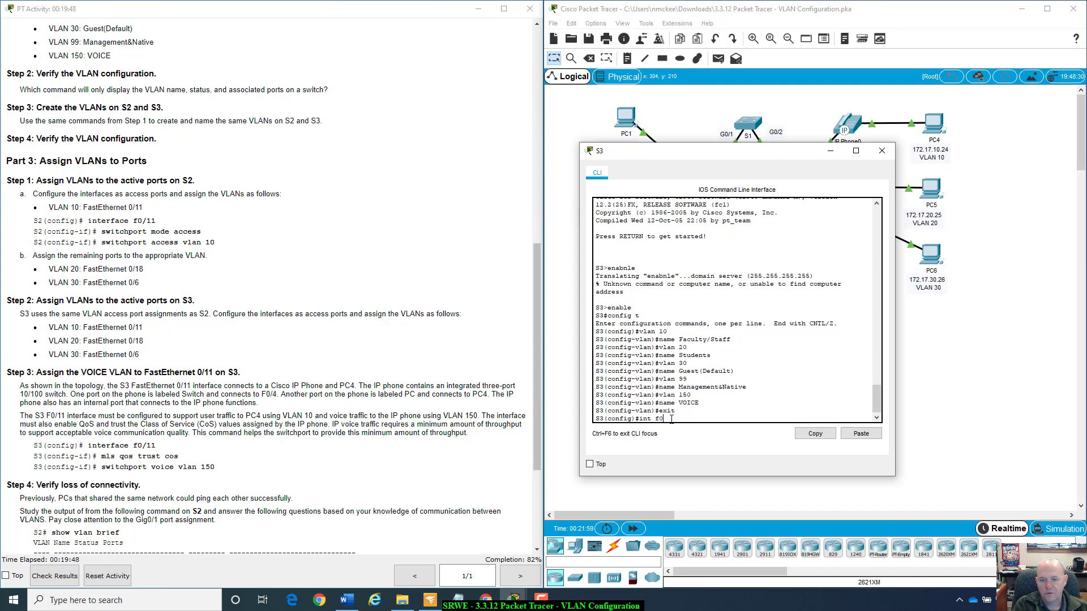
type("/11")
key("Return")
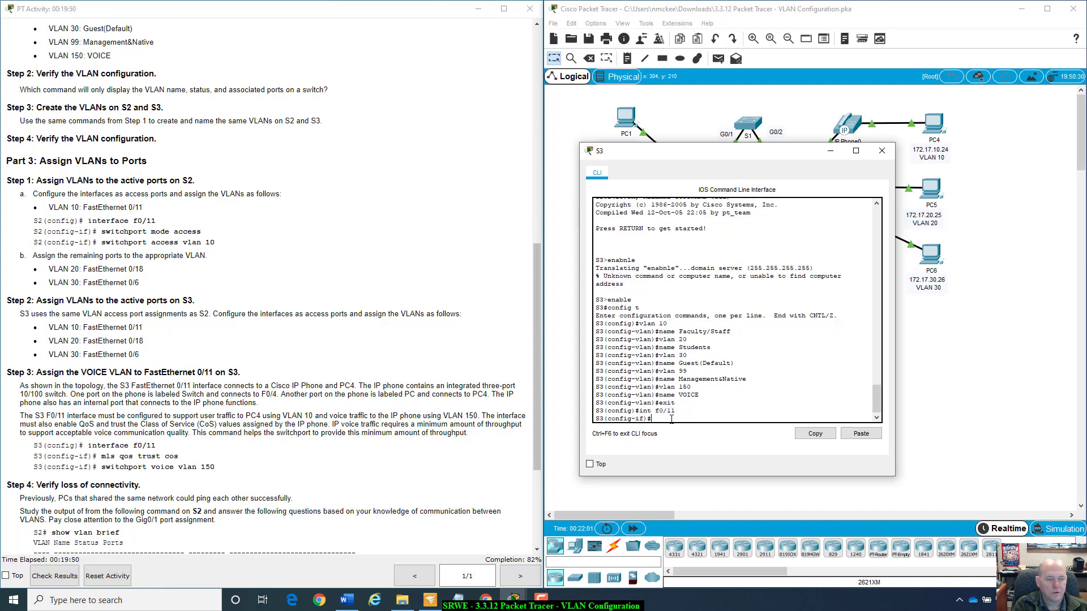
type("swith")
key("Tab")
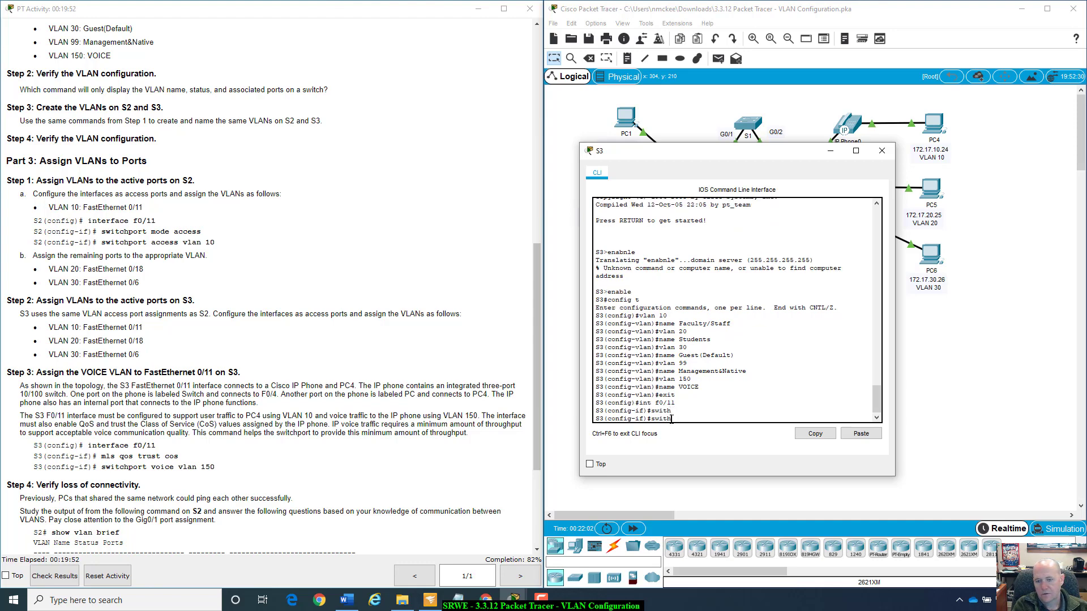
key("Tab")
type("mo")
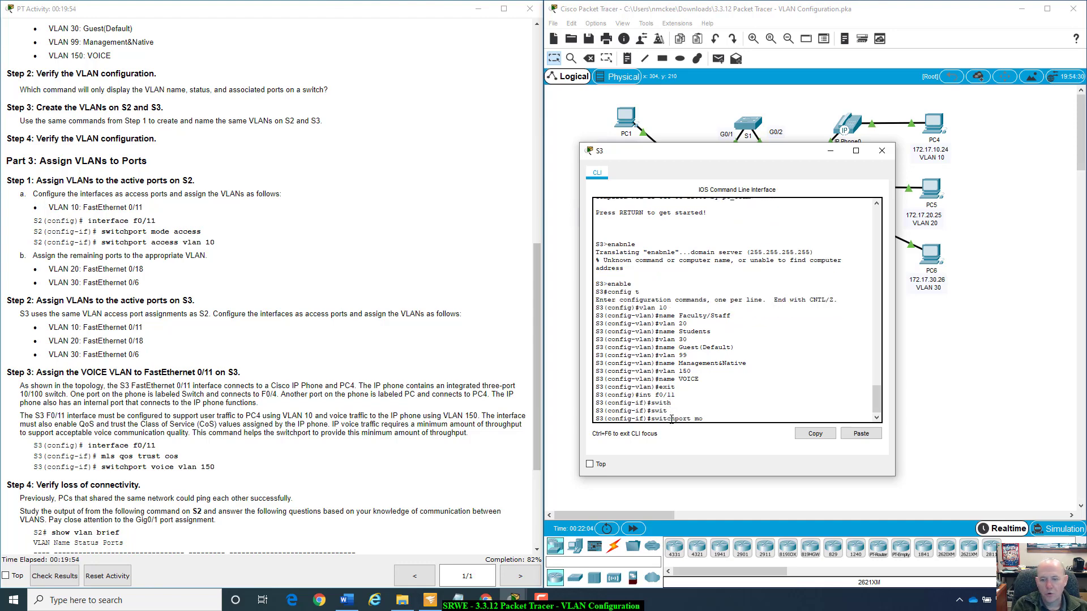
type("de acc")
key("Tab")
key("Return")
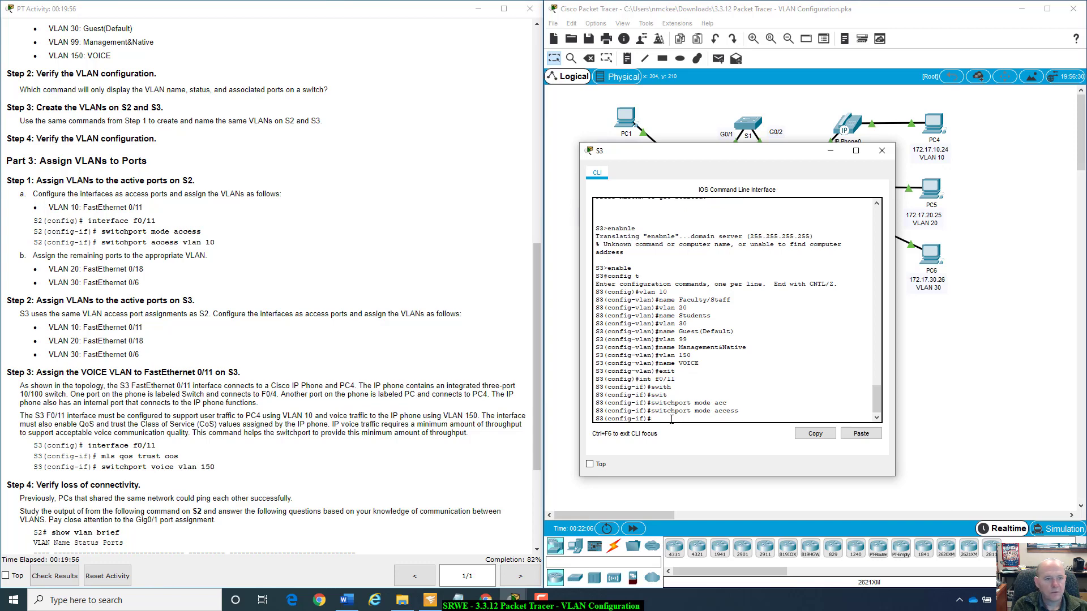
Assign VLAN 10 to S3's interface f0/11 with the command switchport access vlan 10.
key("Up")
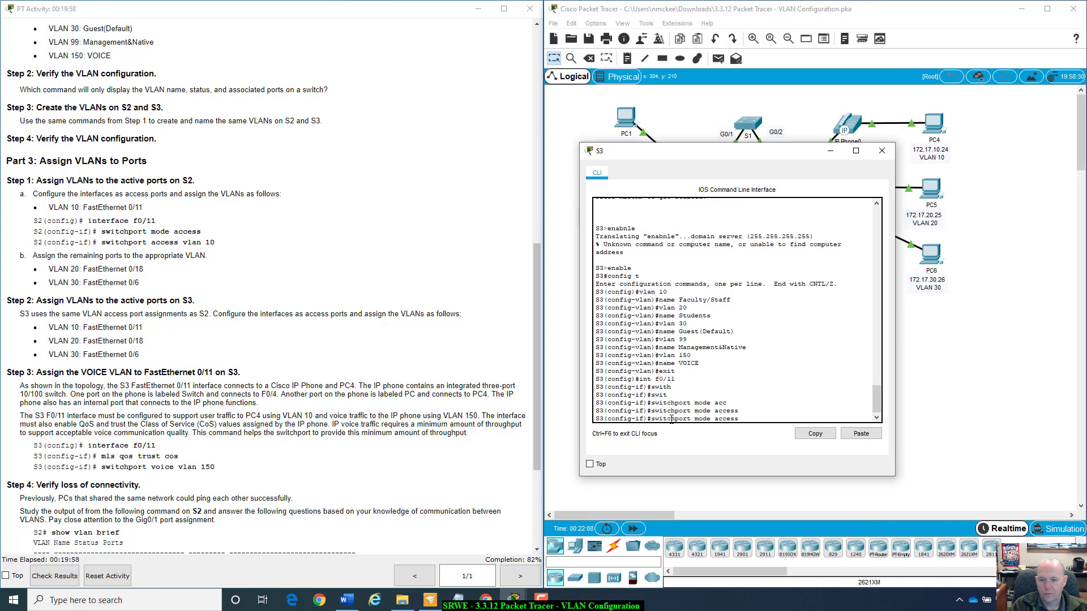
key("BackSpace")
key("BackSpace")
key("BackSpace")
key("BackSpace")
key("BackSpace")
key("BackSpace")
key("BackSpace")
key("BackSpace")
key("BackSpace")
key("BackSpace")
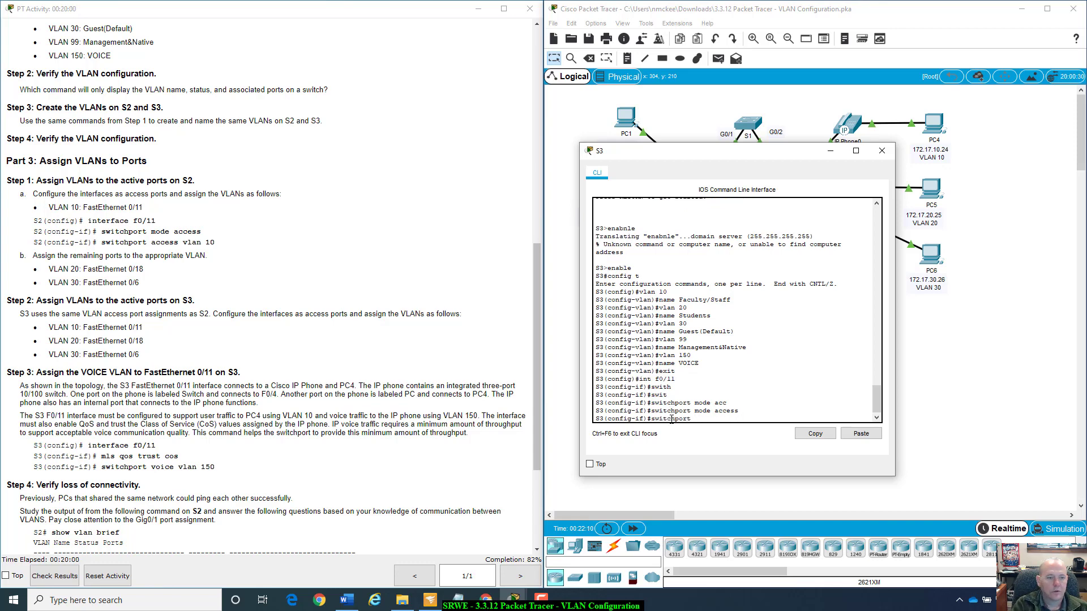
type("access ")
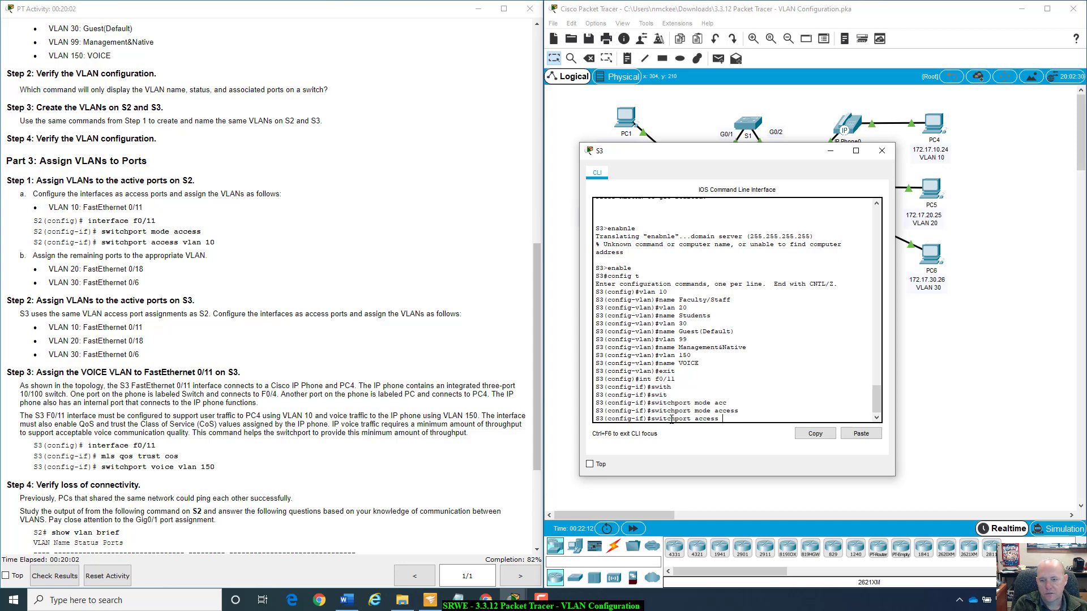
type("vlan 10")
key("Return")
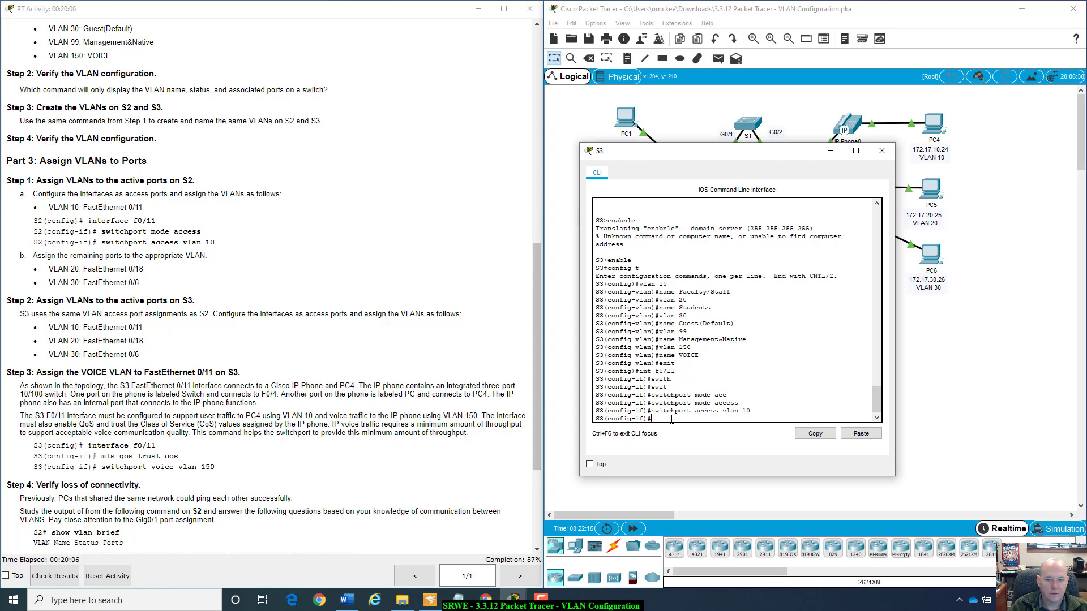
Switch to interface f0/18 on S3 with int f0/18 and set the port to access mode with switchport mode access.
key("Up")
key("Up")
key("Up")
key("Up")
key("Up")
key("BackSpace")
key("BackSpace")
type("18")
key("Return")
key("Up")
key("Up")
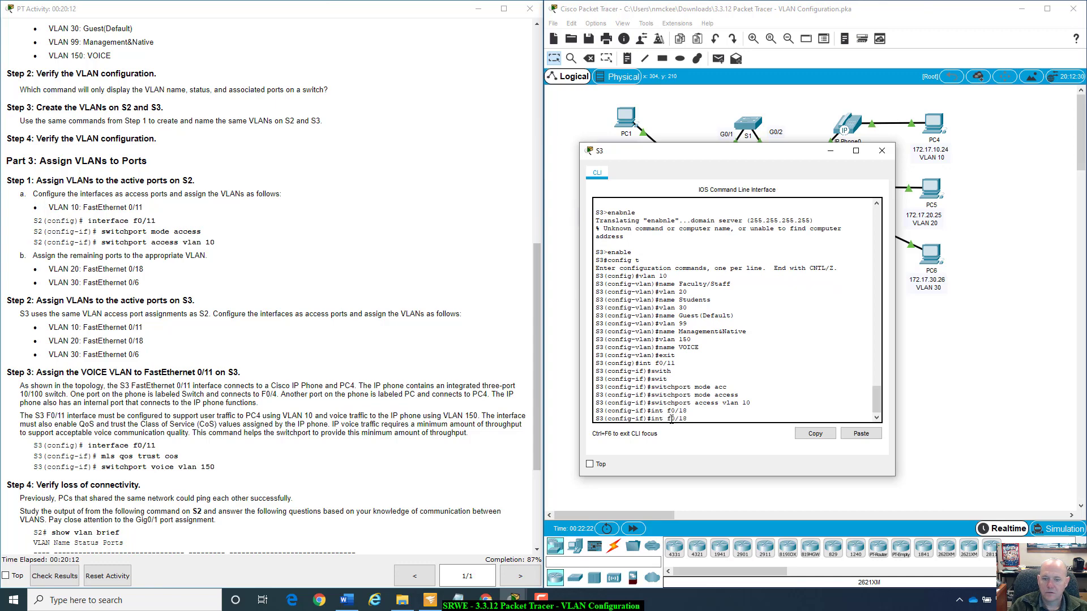
Assign VLAN 20 to S3's interface f0/18 with the command switchport access vlan 20.
key("Up")
key("Return")
key("Up")
key("Up")
key("Up")
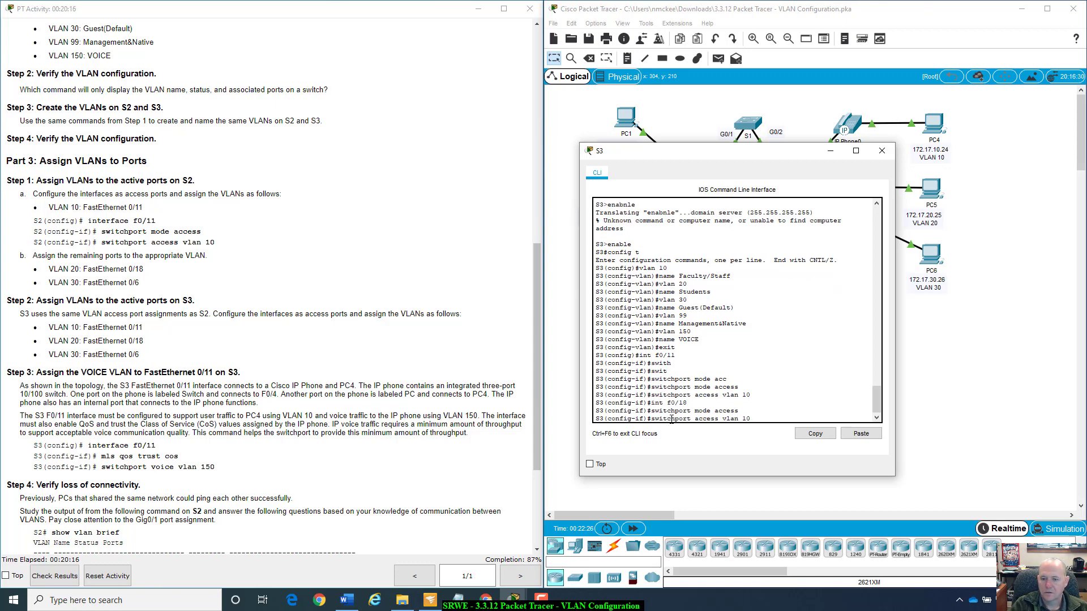
key("BackSpace")
key("BackSpace")
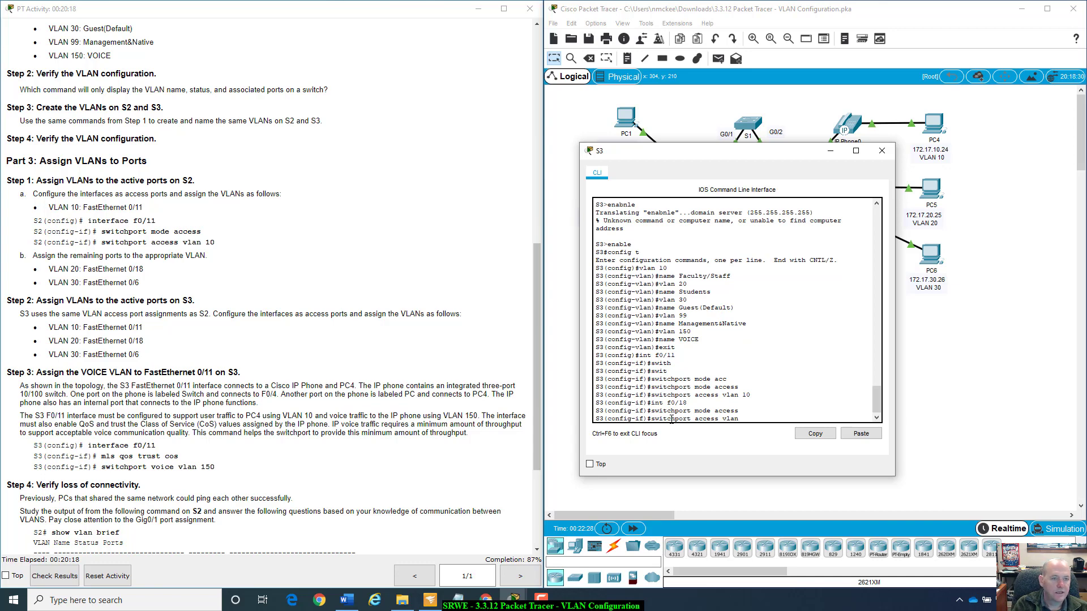
type("20")
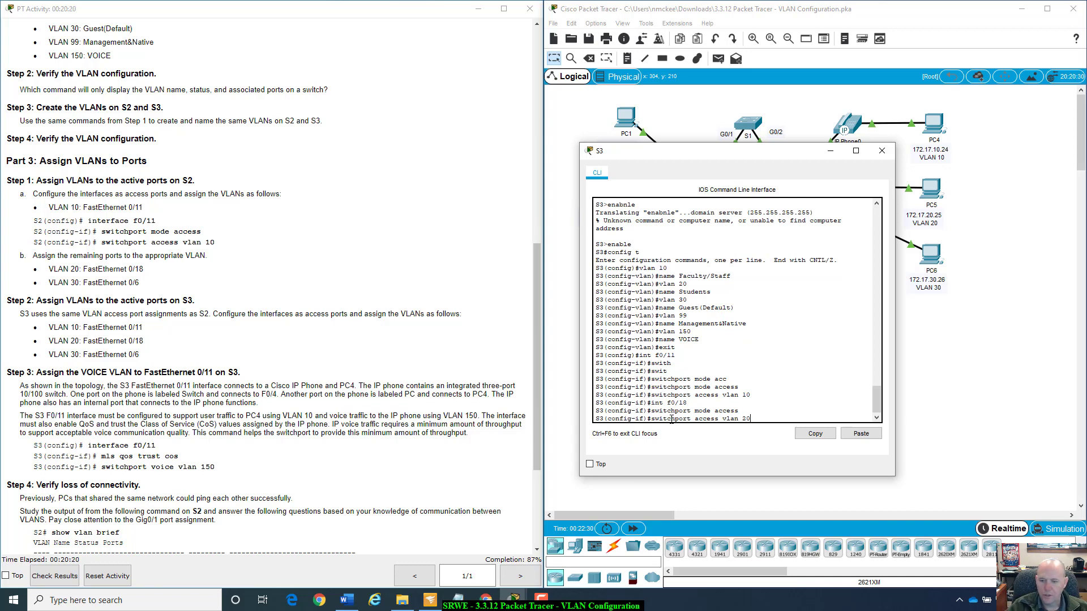
key("Return")
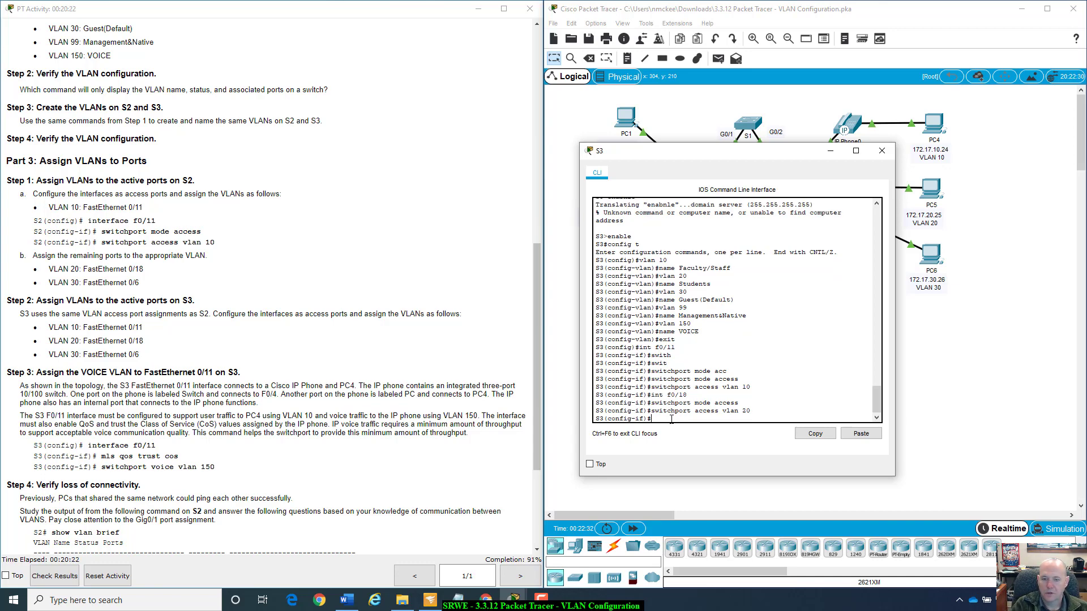
Enter interface configuration mode for port f0/6 on S3 with the command int f0/6.
type("switchport mode access")
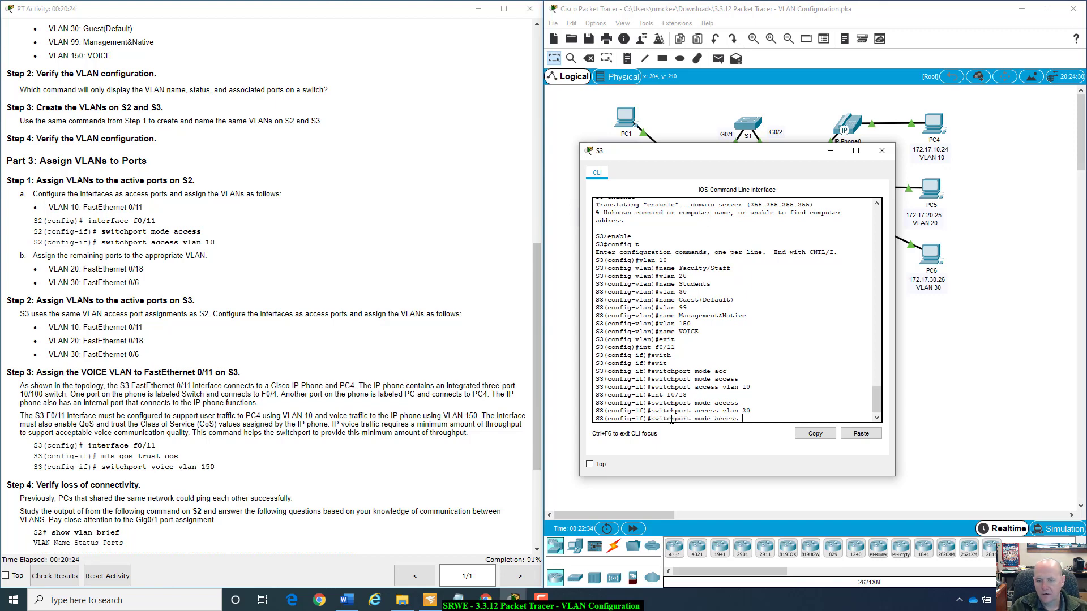
key("Up")
key("Up")
key("Down")
key("BackSpace")
key("BackSpace")
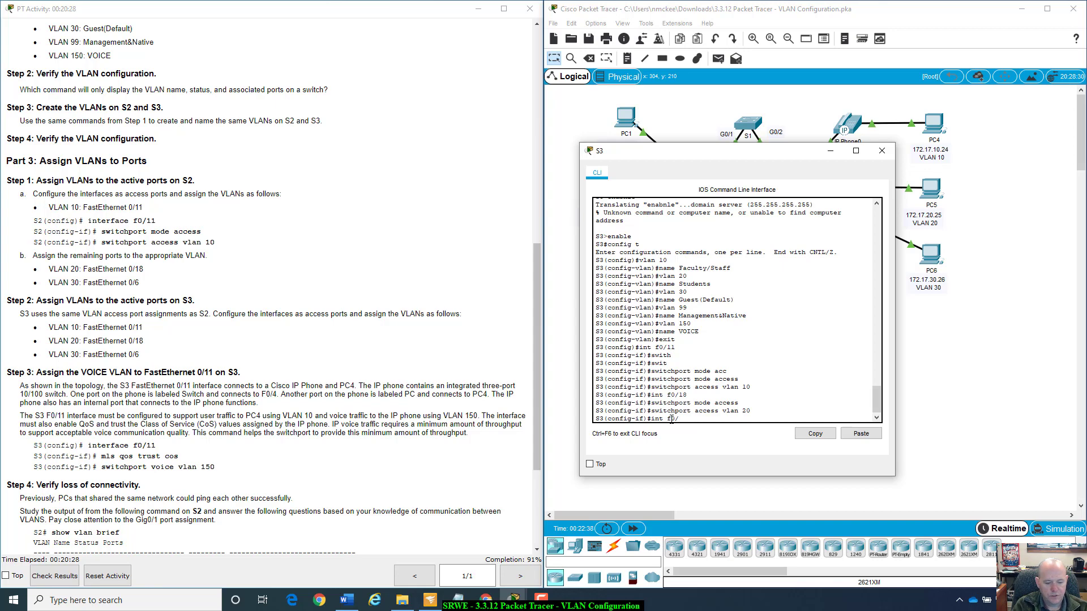
type("6")
key("Return")
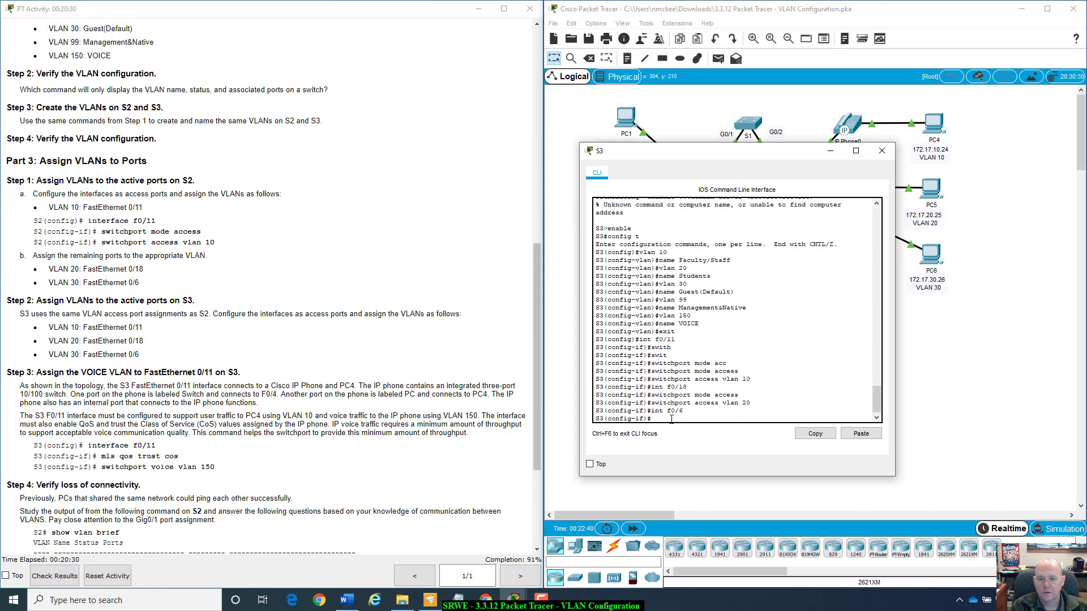
Assign VLAN 30 to S3's interface f0/6 with the command switchport access vlan 30.
key("Up")
key("Up")
key("Return")
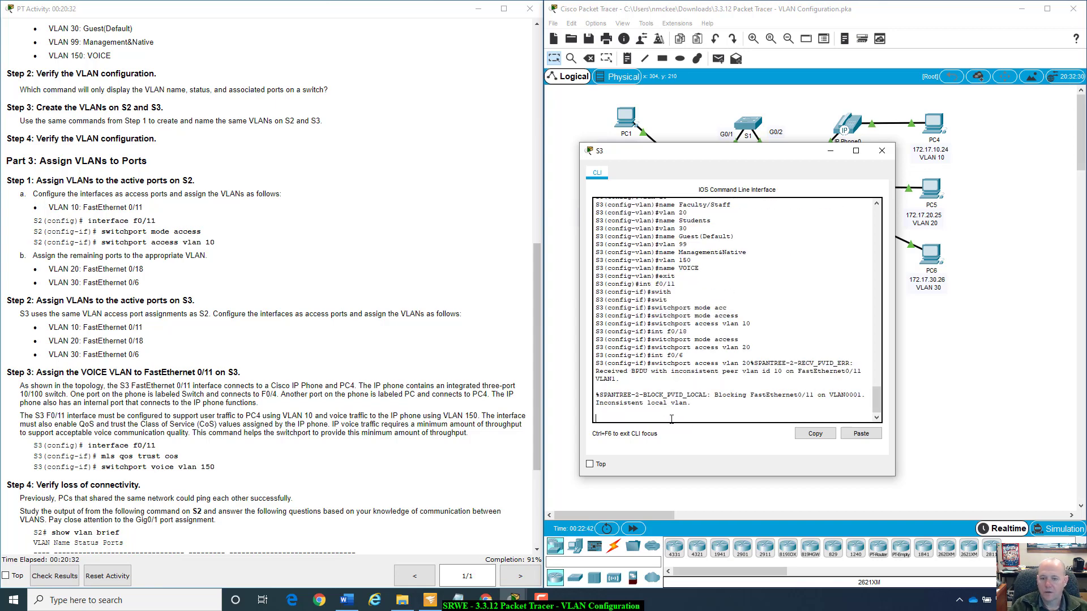
key("Return")
key("Up")
key("Up")
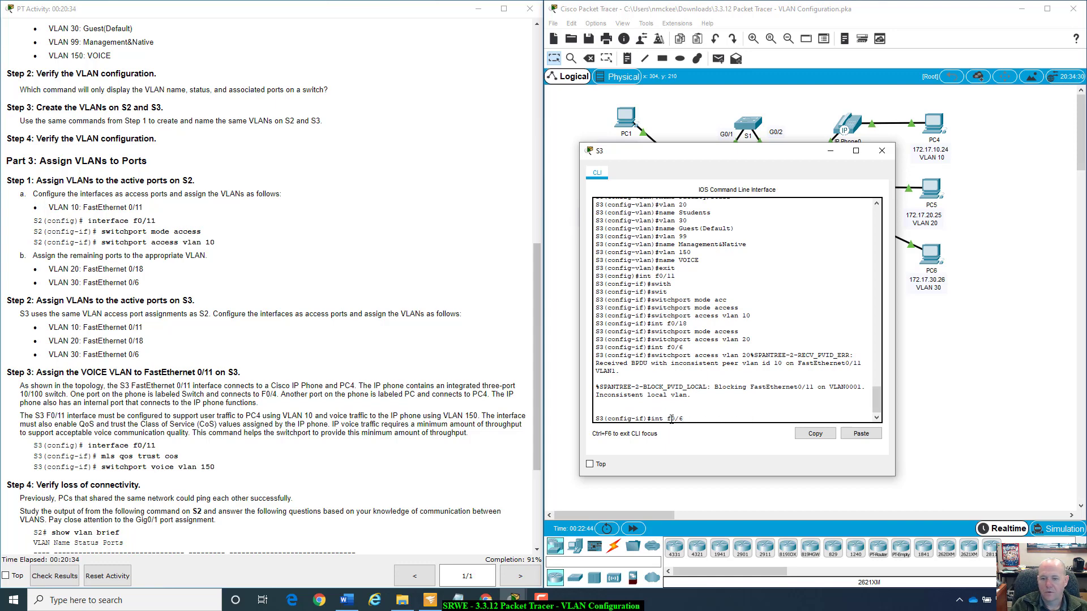
key("Down")
key("BackSpace")
key("BackSpace")
type("30")
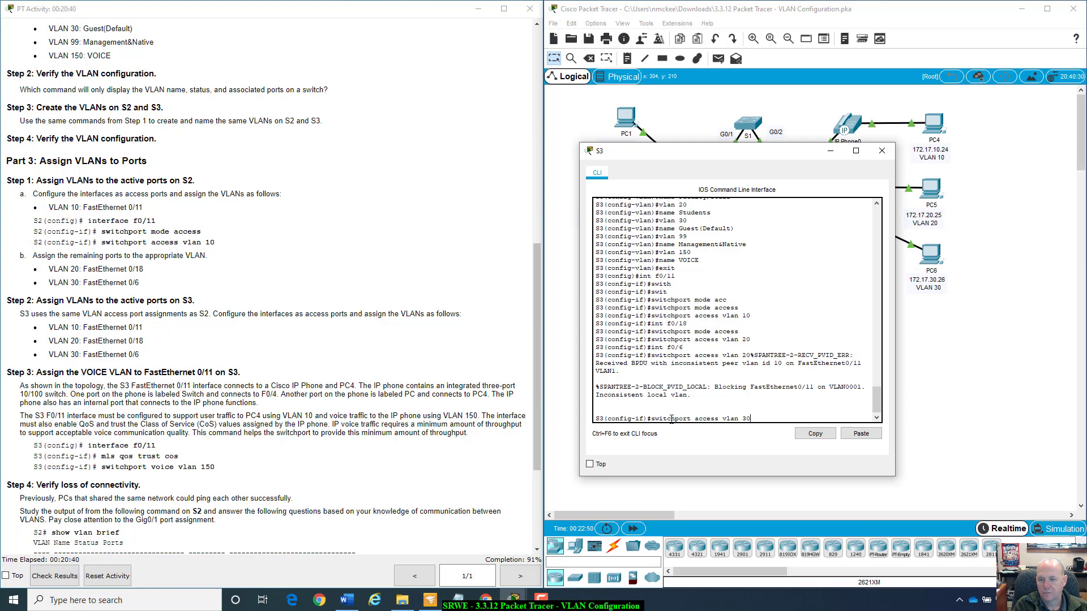
key("Return")
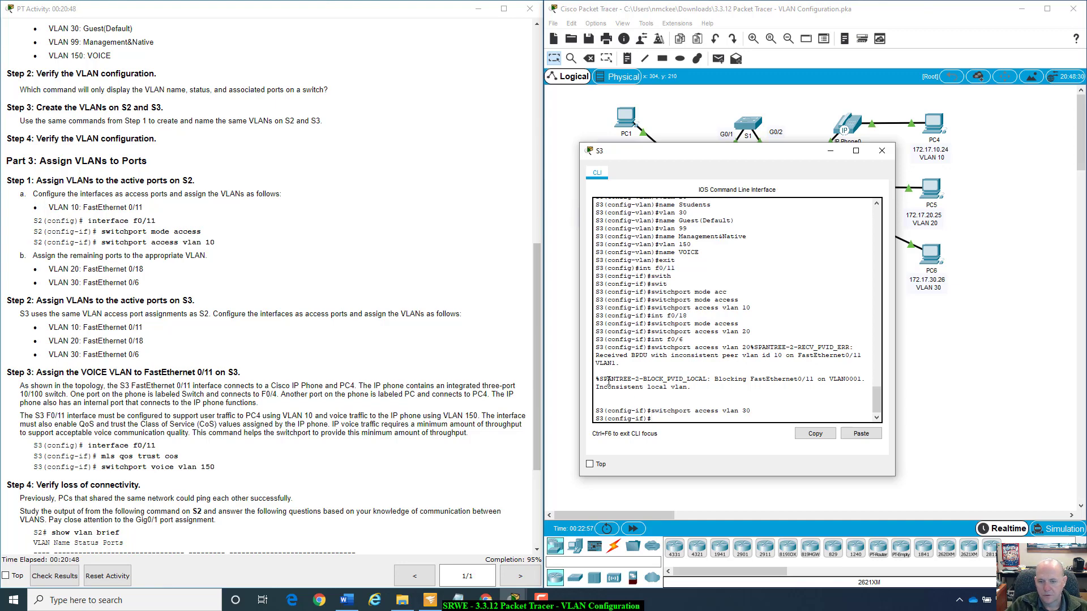
Examine the spanning-tree message about blocking FastEthernet0/11 in S3's command-line output.
left_click_drag(600, 380, 717, 371)
mouse_move(801, 373)
left_mouse_down()
mouse_move(842, 387)
mouse_move(797, 372)
mouse_move(792, 387)
left_mouse_up()
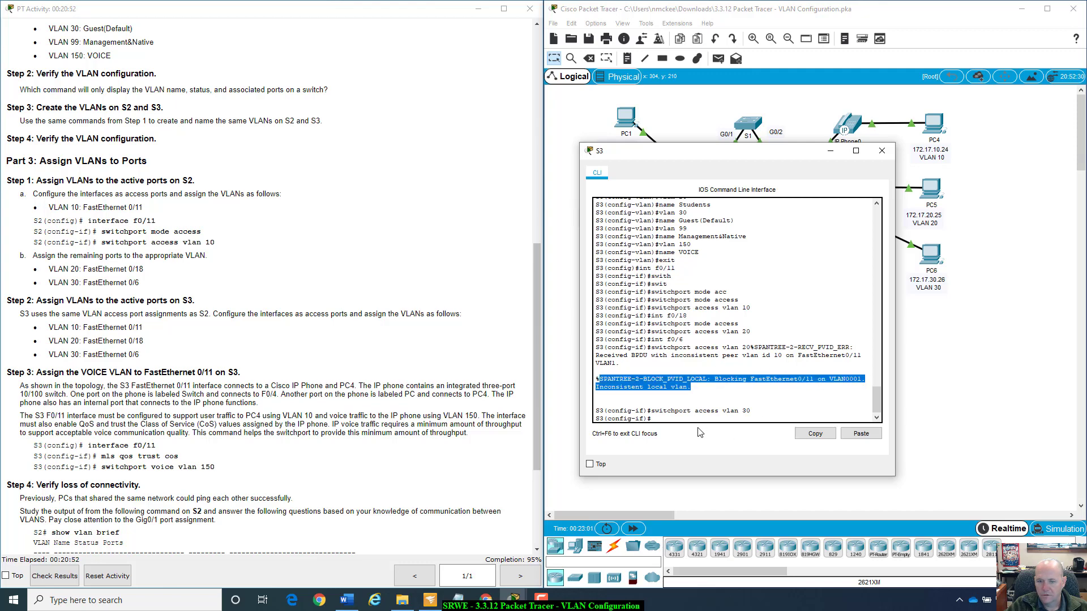
left_click(711, 393)
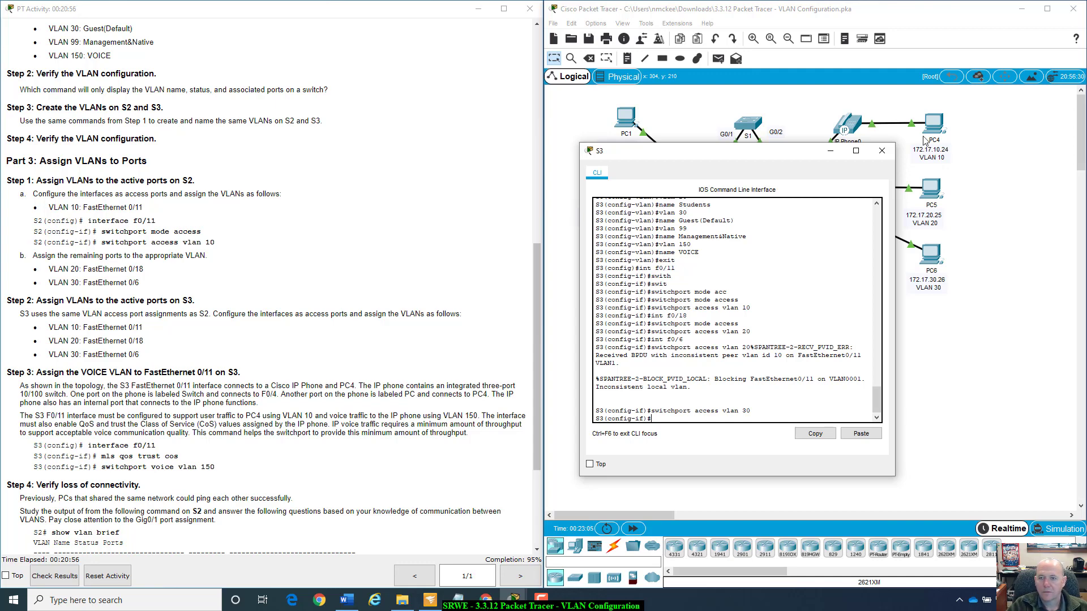
Uncover the network topology by moving the S3 window aside, and fast-forward the simulation time repeatedly to let the links update.
left_click_drag(784, 145, 849, 306)
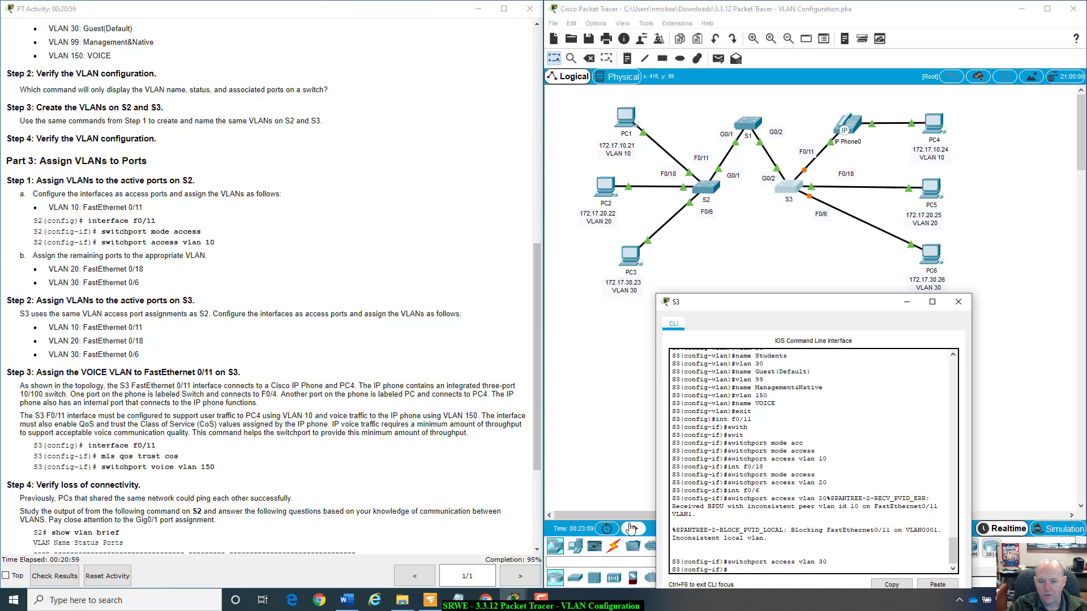
left_click(633, 530)
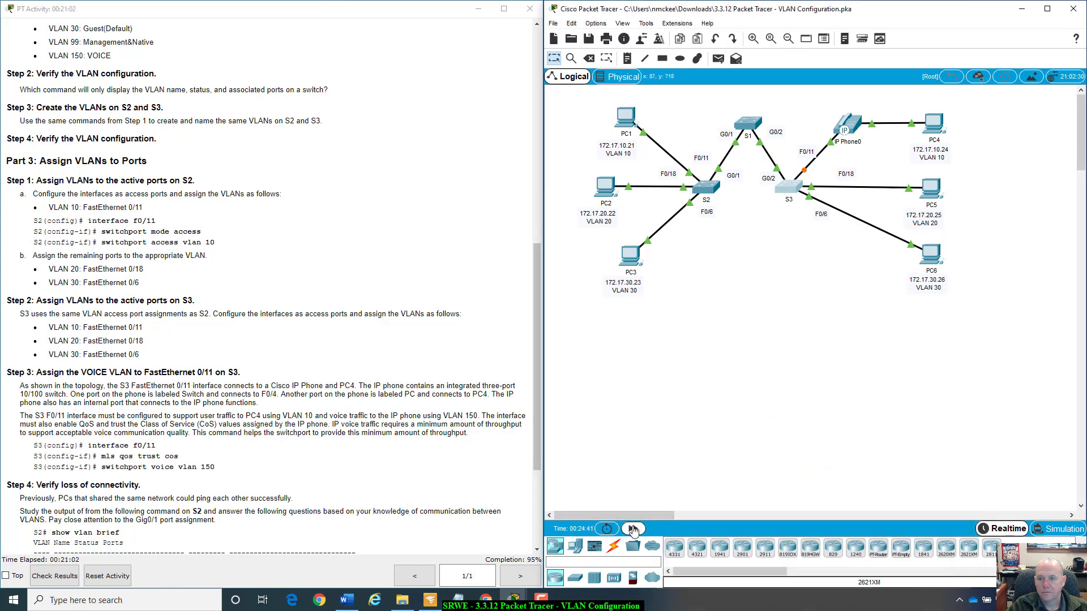
left_click(633, 529)
left_click(632, 529)
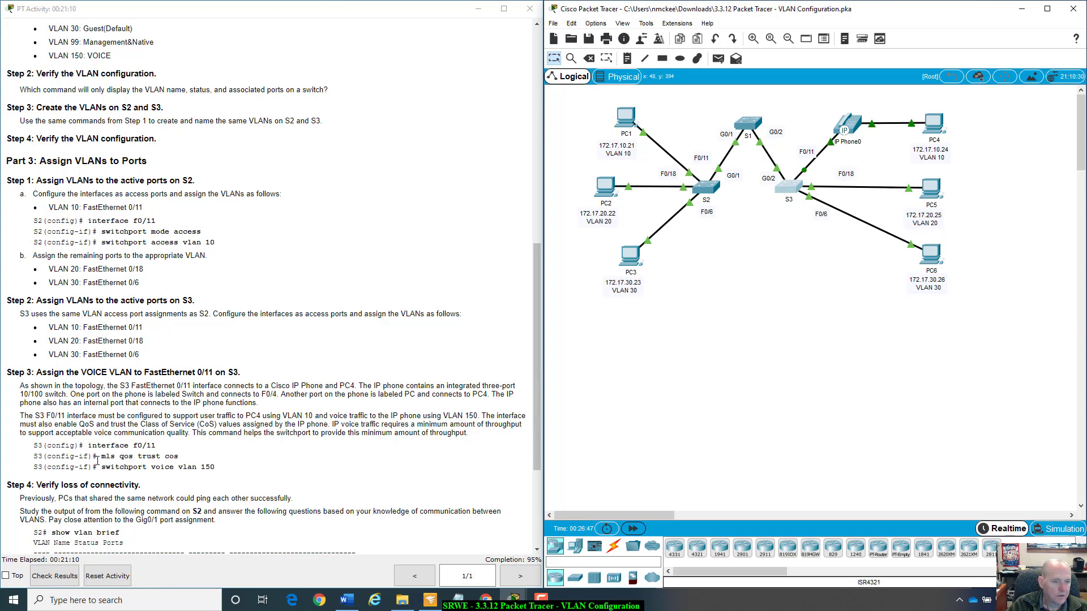
Read the Step 3 instructions on assigning the VOICE VLAN on S3 and highlight the port reference F0/4.
scroll(163, 425, "down", 1)
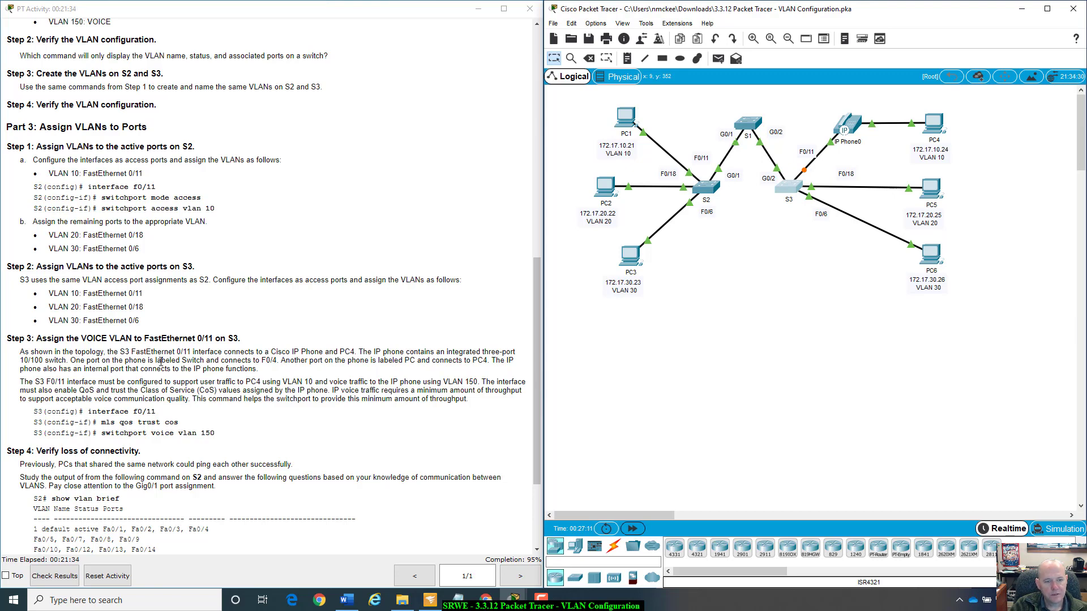
left_click(263, 360)
left_click_drag(262, 360, 283, 362)
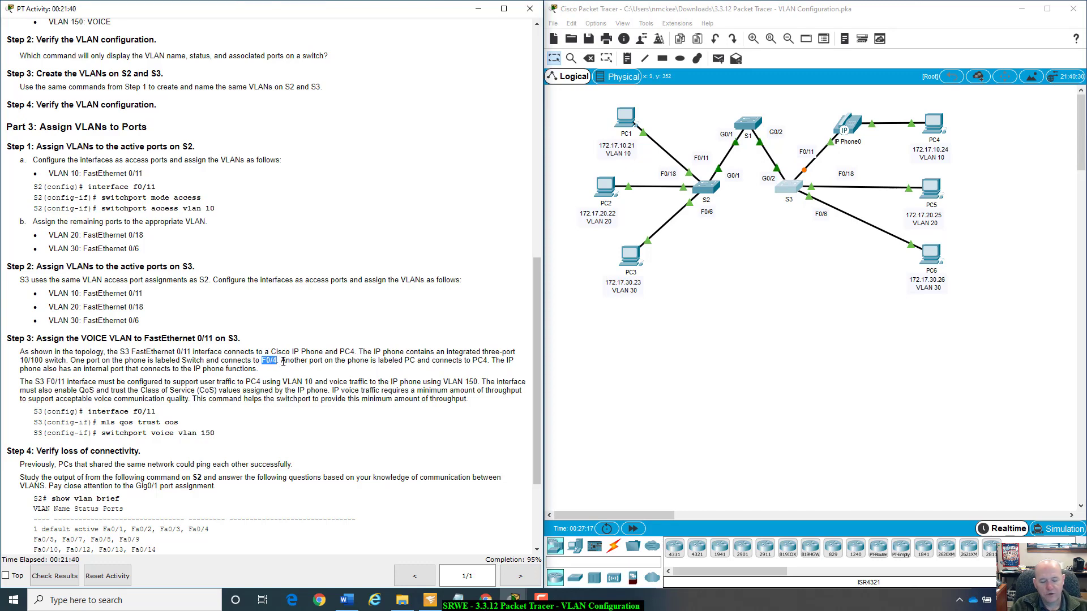
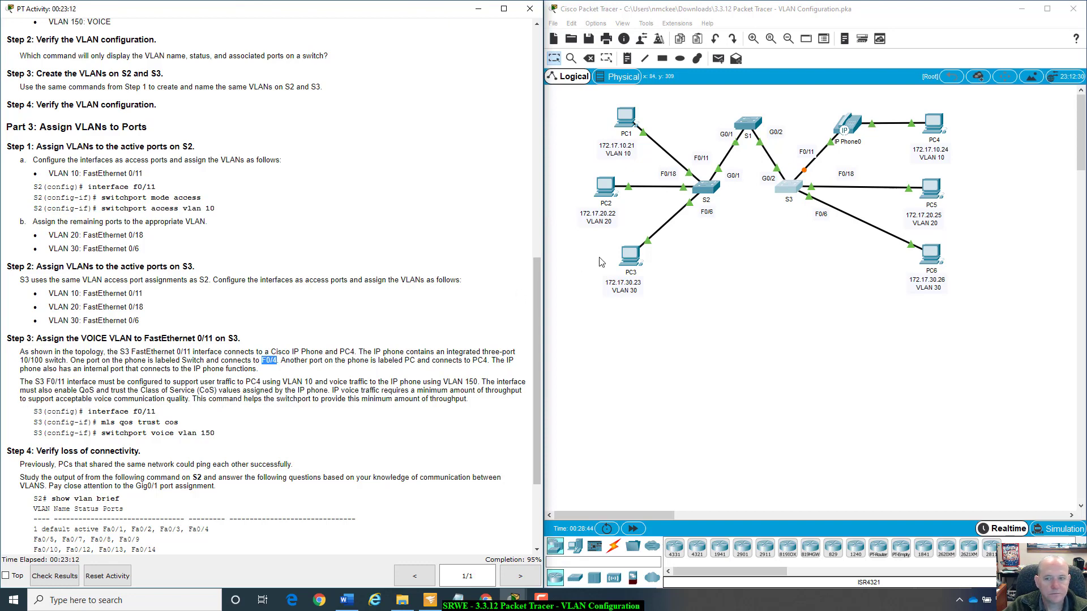
Open S3's command line and enter configuration mode for interface f0/11.
left_click(782, 194)
left_click_drag(808, 306, 758, 146)
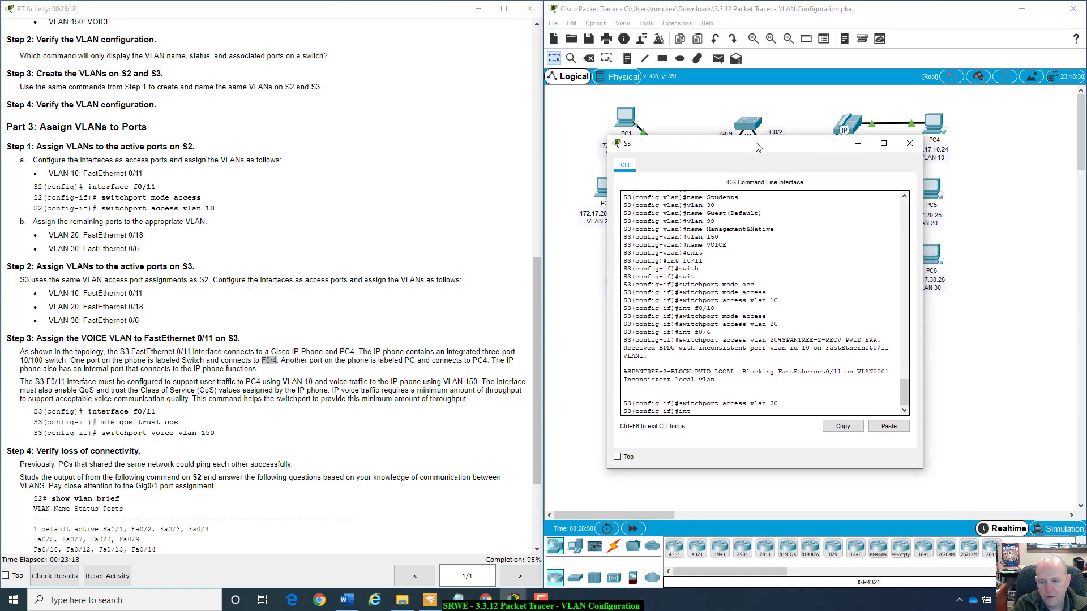
key("Tab")
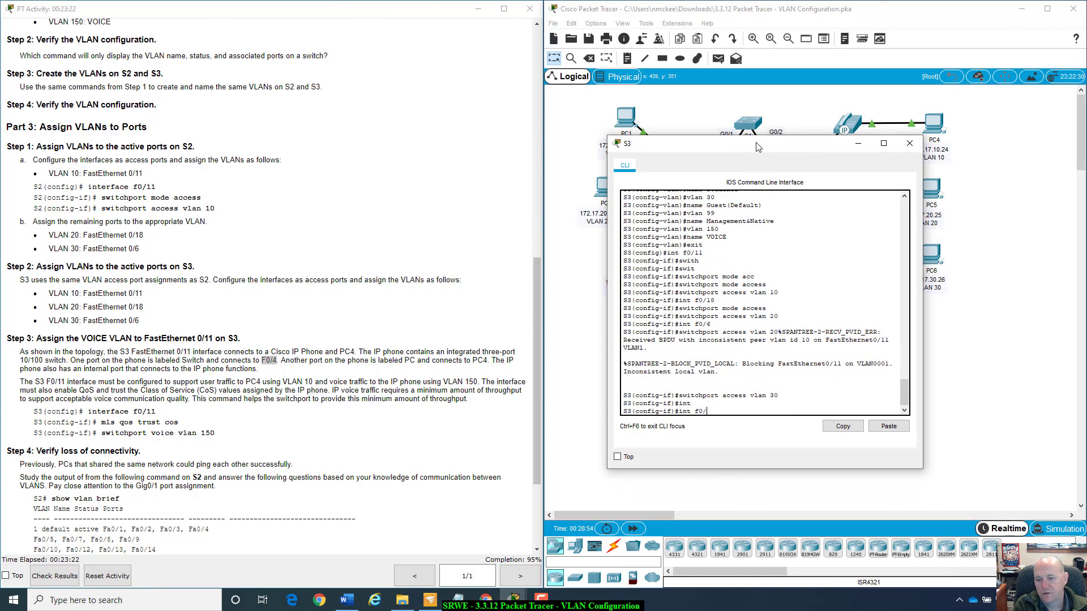
type("f0/11")
key("Return")
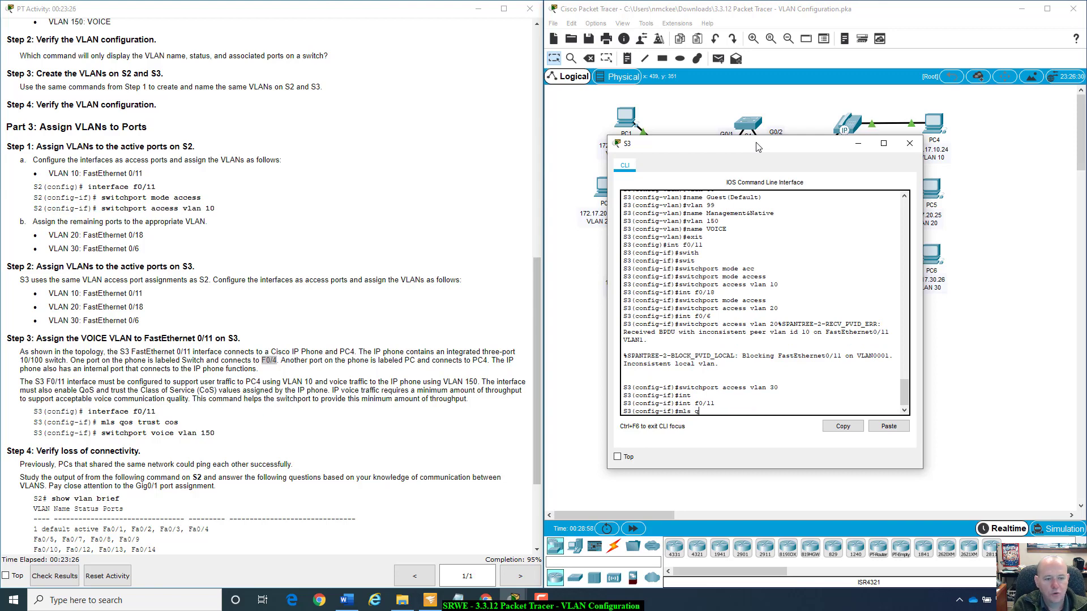
Make S3's interface f0/11 trust the CoS values with the command mls qos trust cos.
type("mls qos ")
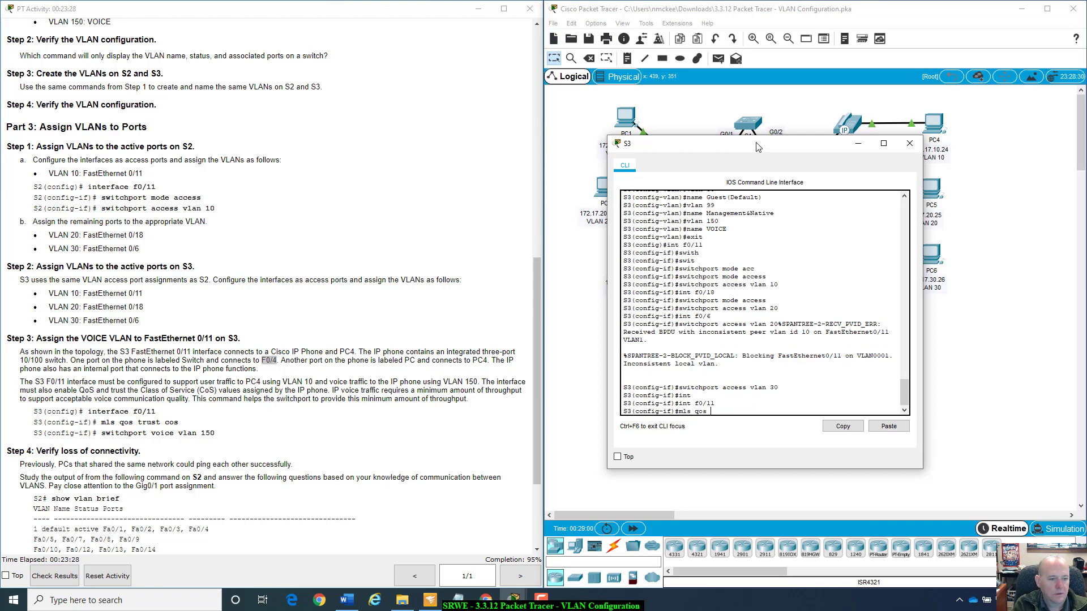
type("trust ")
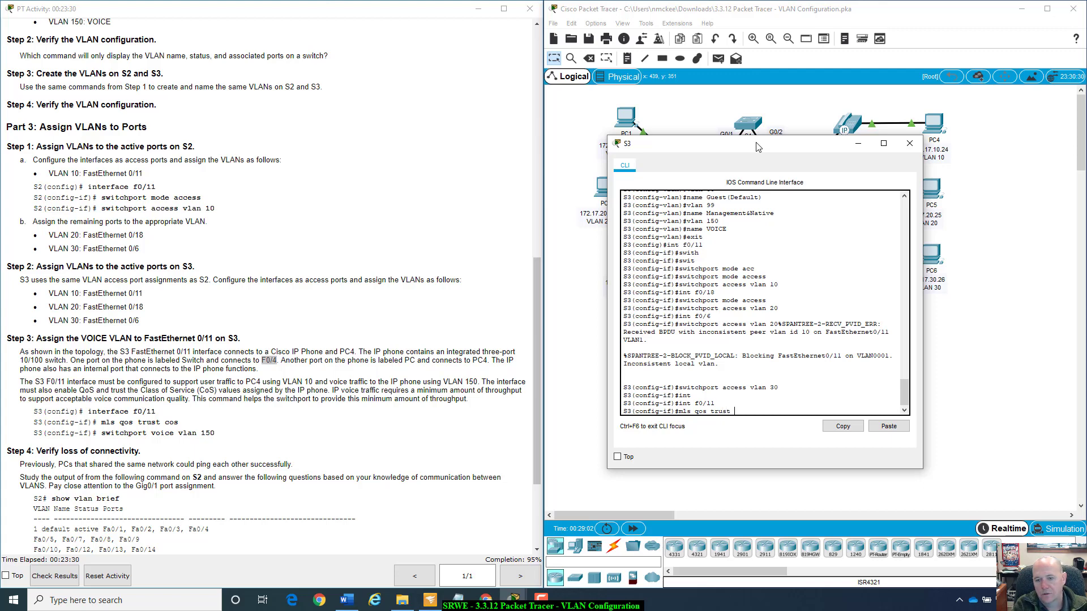
type("cos")
key("Return")
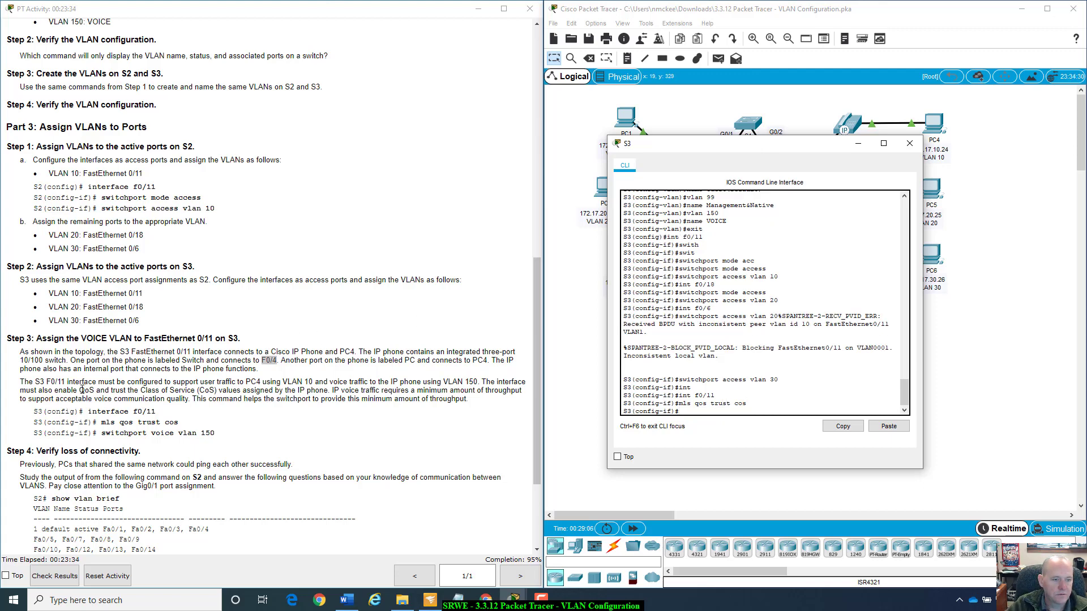
Read the Step 3 paragraphs on QoS and CoS for the IP phone, highlighting the Class of Service passage.
left_click_drag(483, 382, 511, 383)
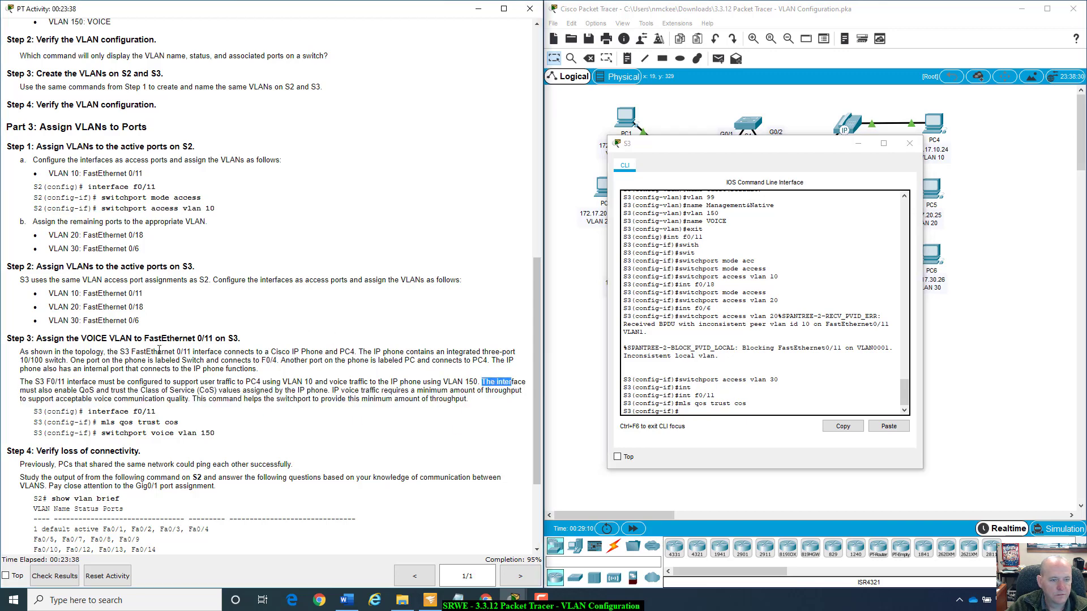
left_click_drag(20, 352, 488, 403)
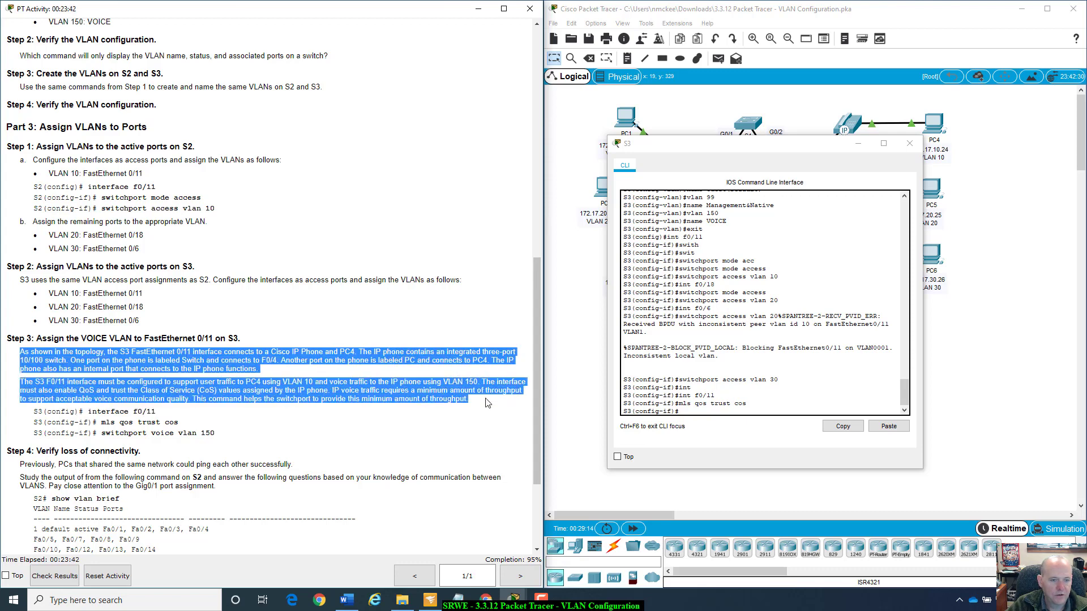
left_click(258, 401)
left_click_drag(128, 391, 498, 390)
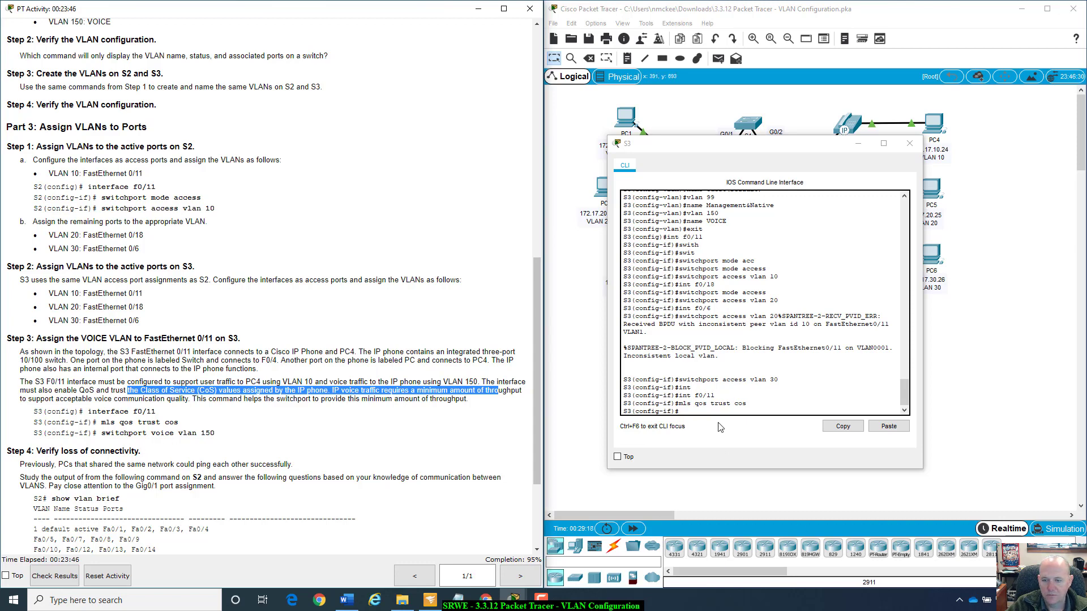
Assign the voice VLAN to S3's interface f0/11 with the command switchport voice vlan 150.
left_click(796, 413)
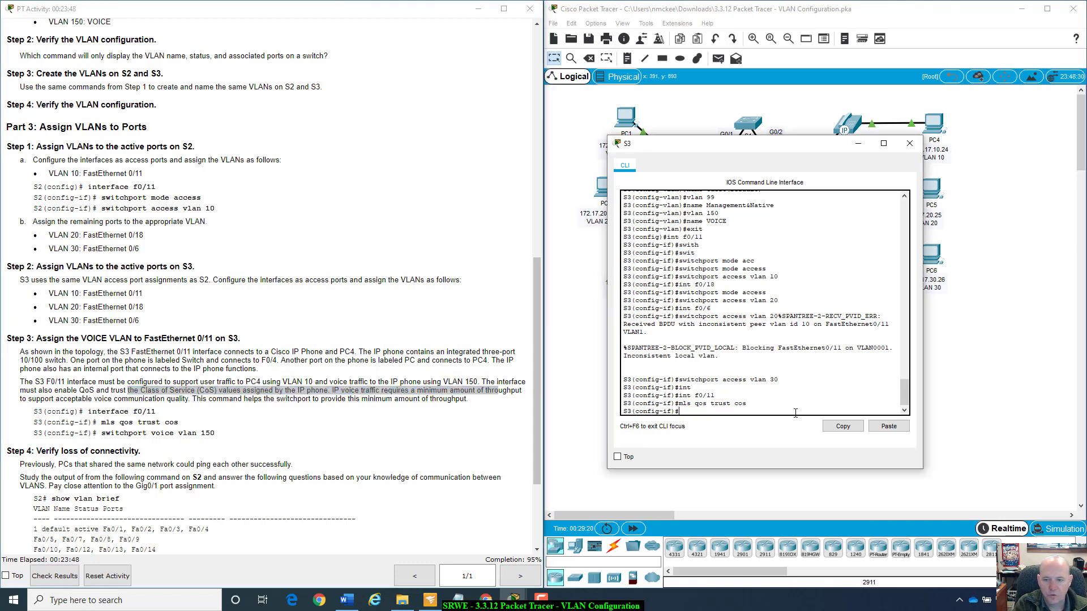
key("Up")
key("Up")
key("Up")
key("Up")
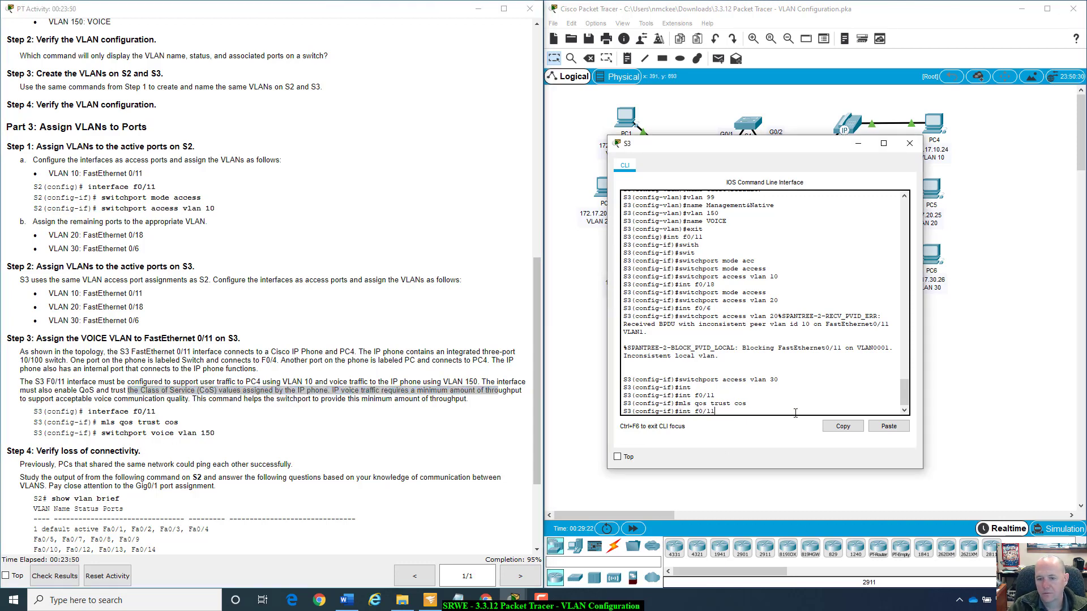
key("BackSpace")
key("BackSpace")
key("BackSpace")
key("BackSpace")
key("BackSpace")
key("BackSpace")
key("BackSpace")
key("BackSpace")
key("BackSpace")
key("BackSpace")
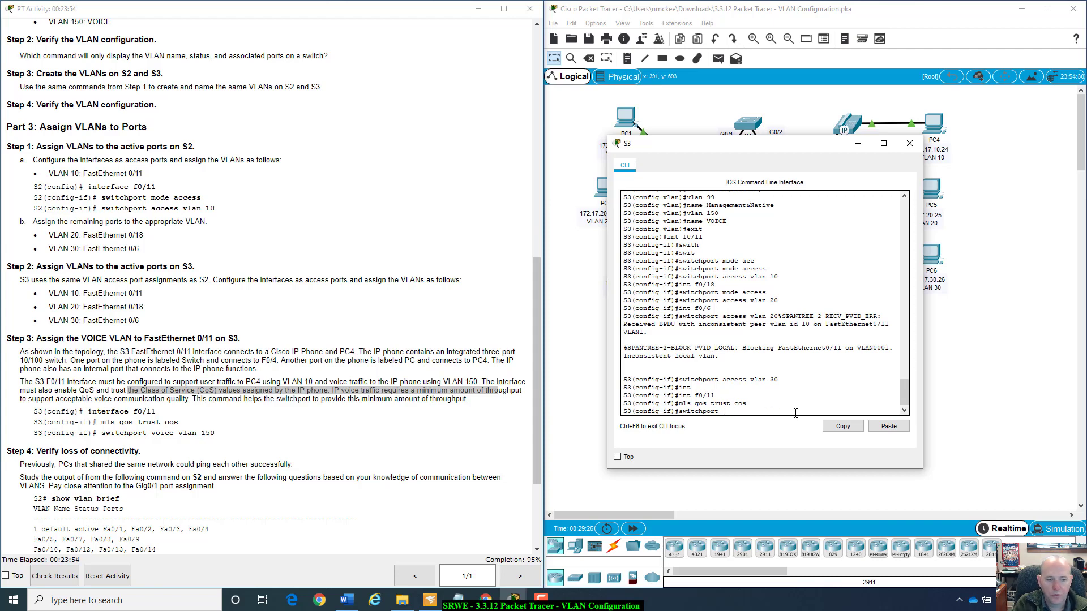
type("voice vlan 150")
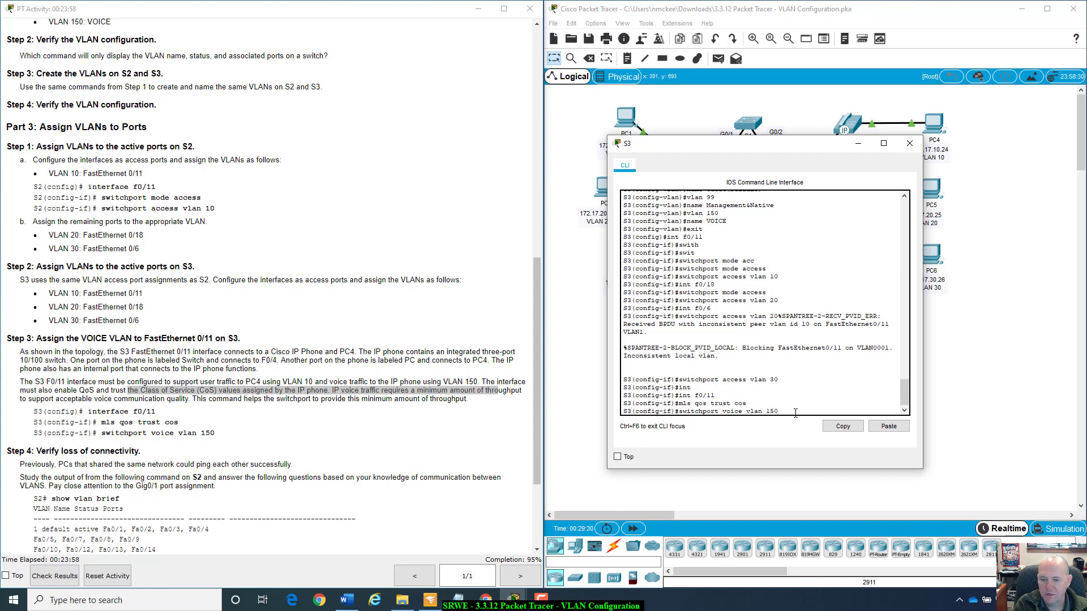
key("Return")
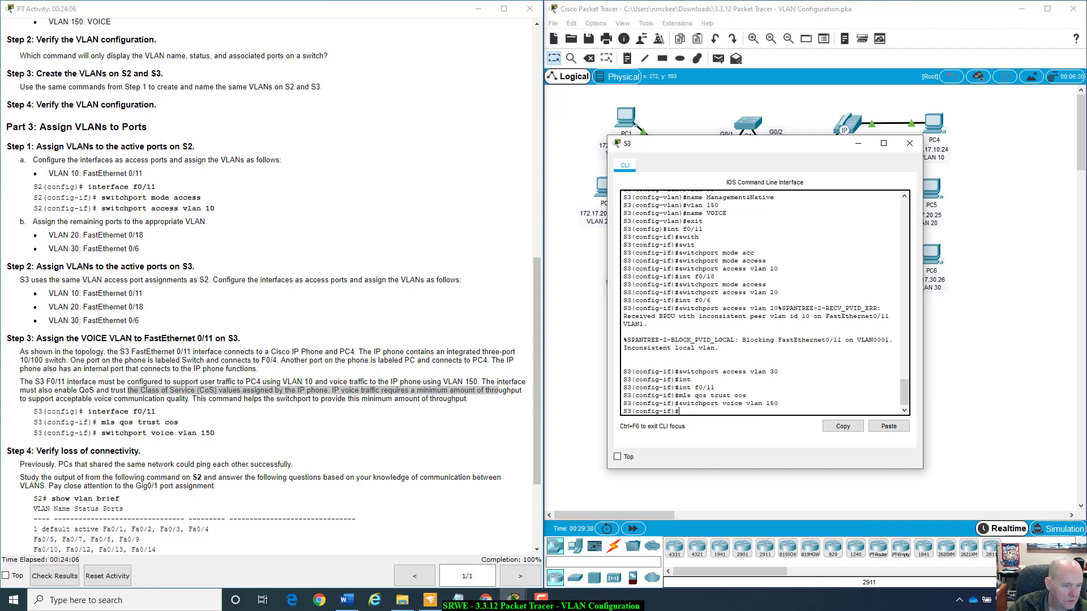
Read the Step 4 instructions, close S3's window, and run show vlan brief on S2.
scroll(46, 411, "down", 3)
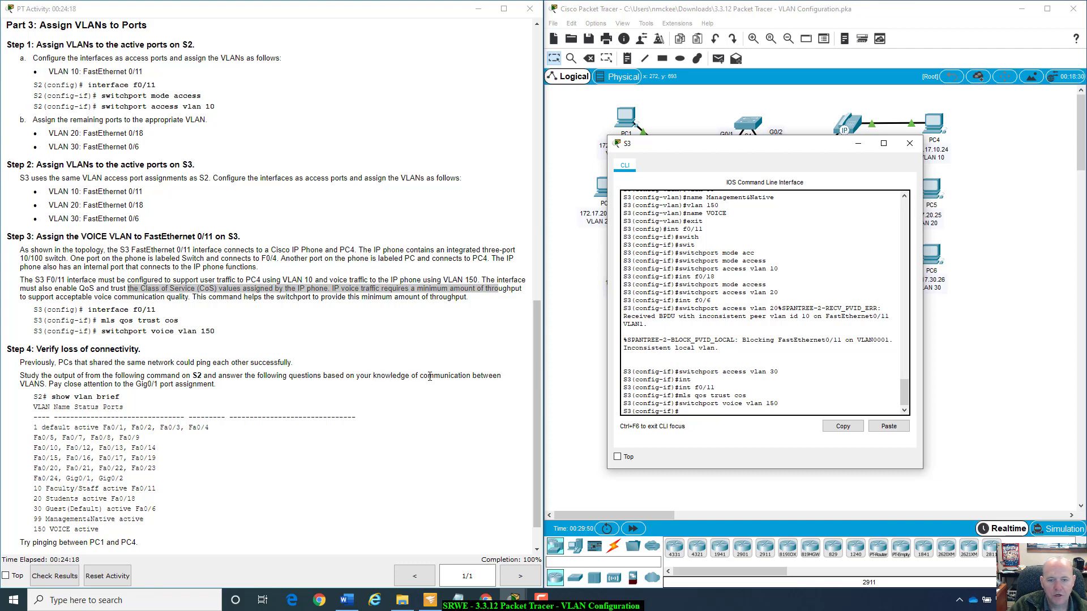
scroll(35, 390, "down", 1)
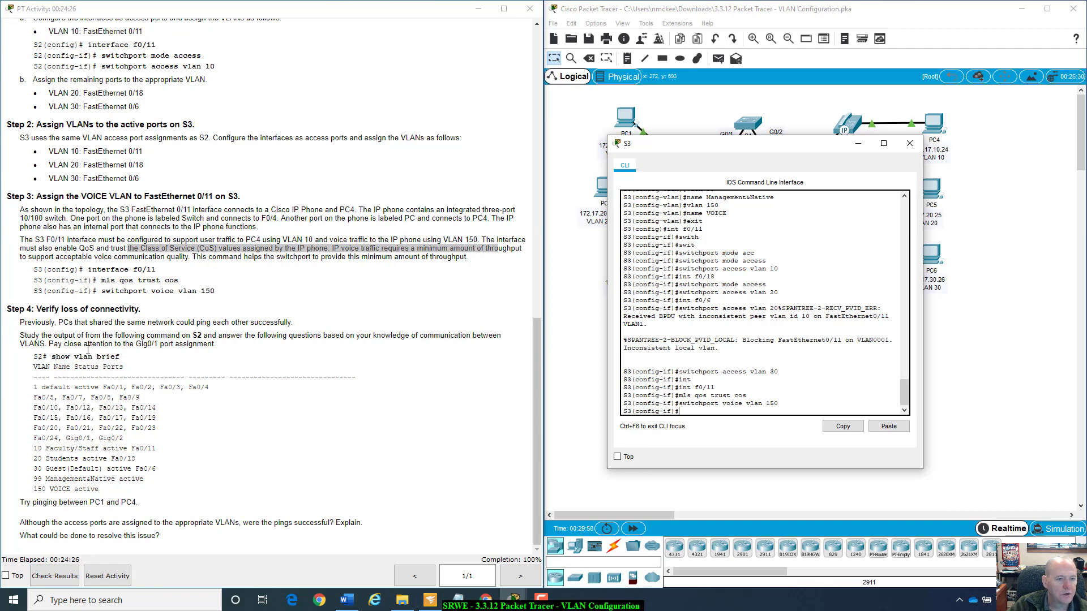
left_click(910, 143)
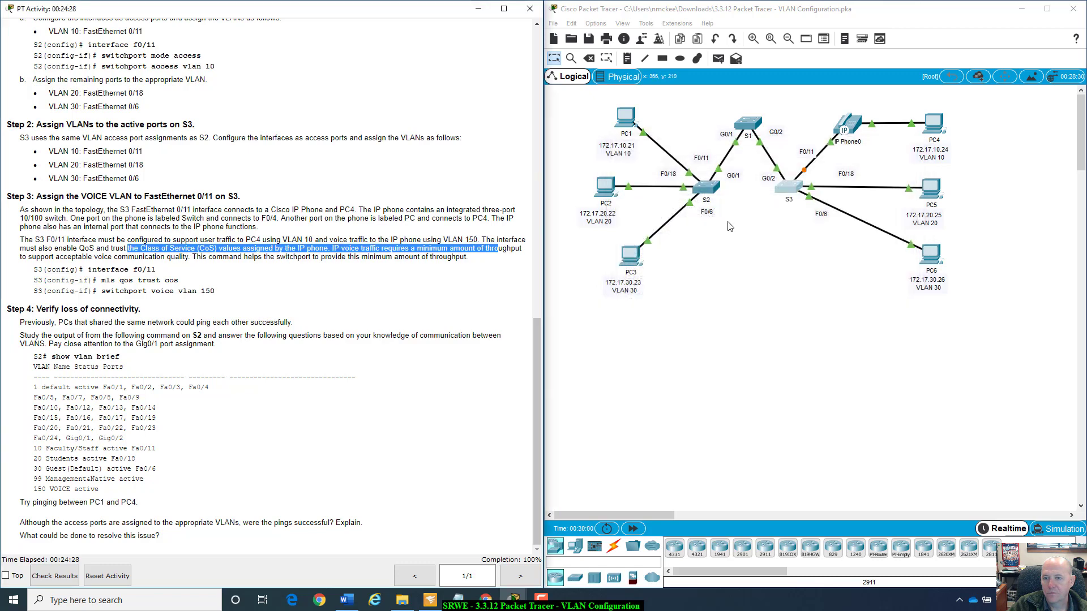
left_click(712, 189)
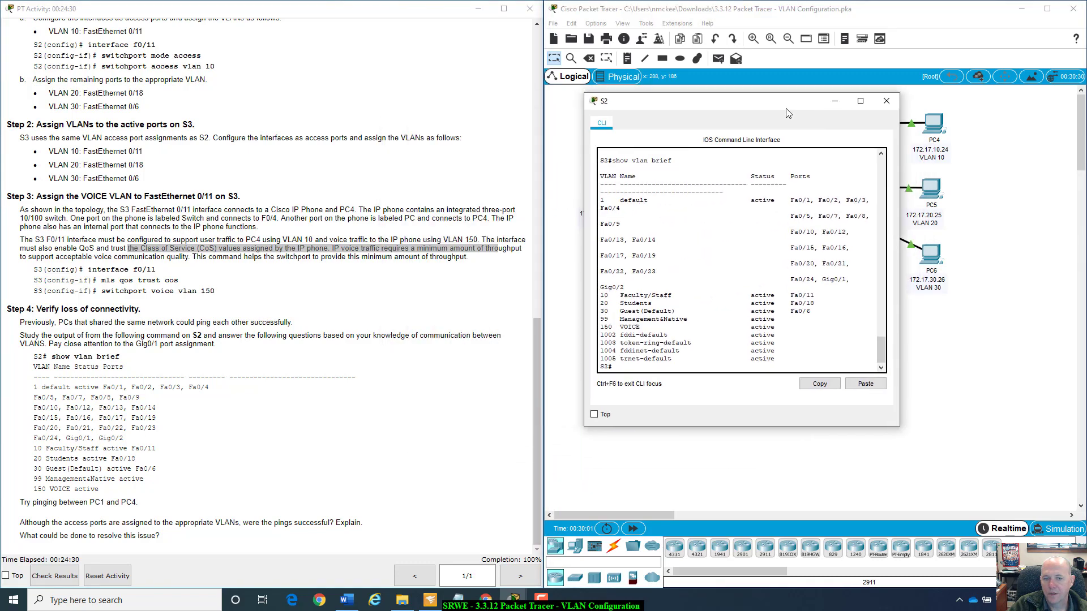
left_click_drag(787, 114, 788, 146)
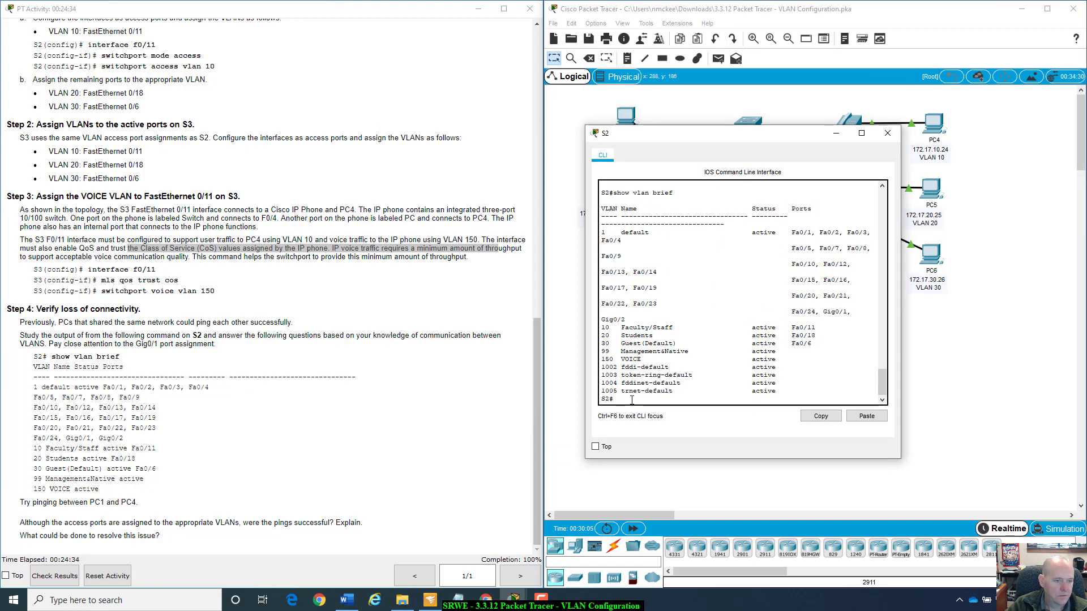
type("show vlan")
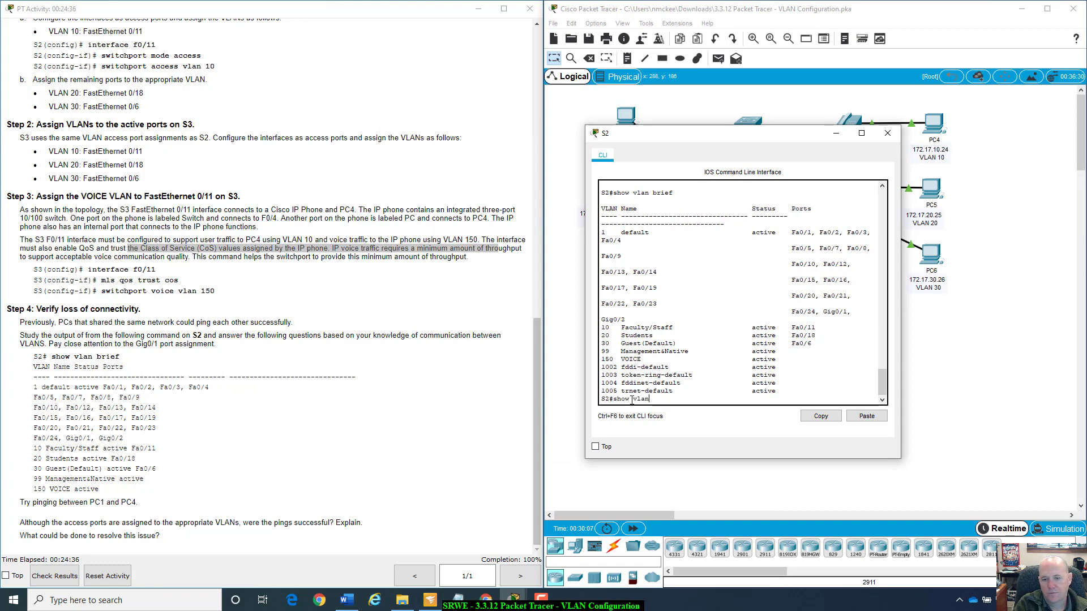
type(" brief")
key("Return")
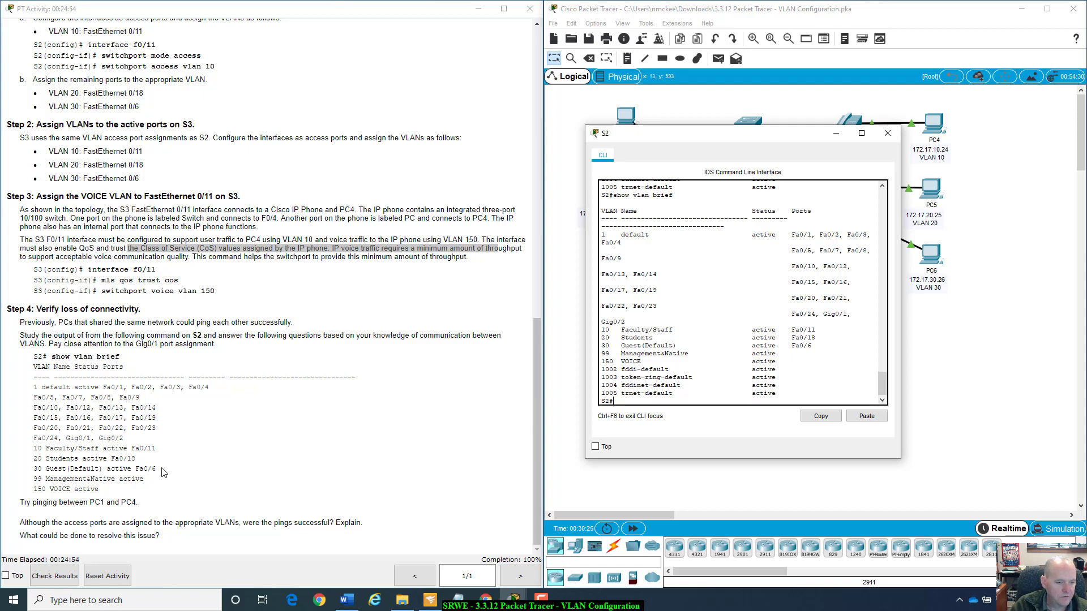
Compare S2's VLAN port assignments with the network topology, then close the S2 window.
left_click_drag(731, 133, 745, 318)
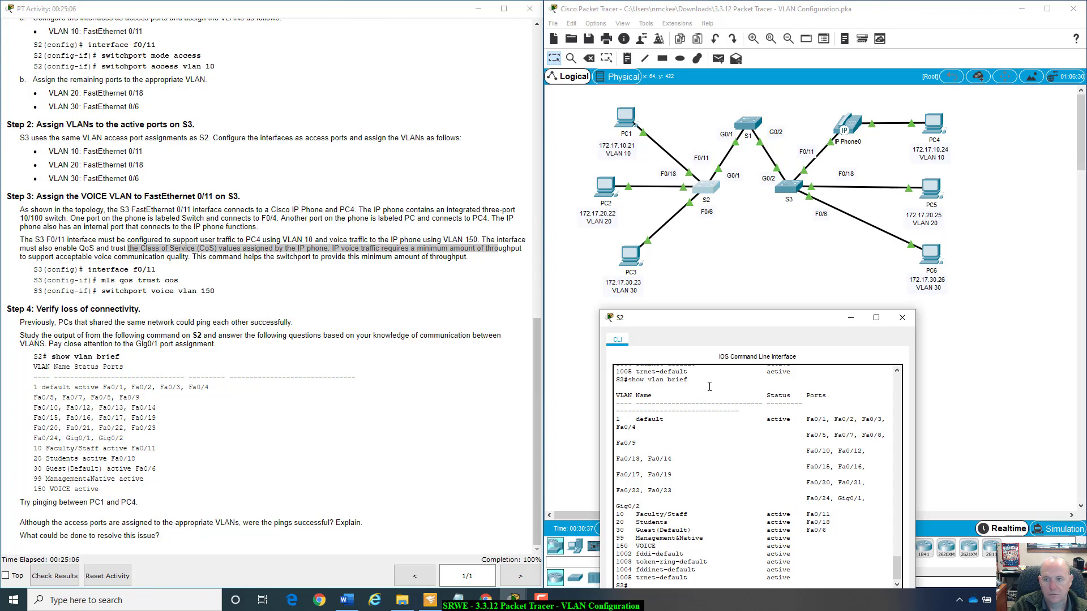
left_click_drag(775, 320, 733, 204)
scroll(664, 398, "down", 1)
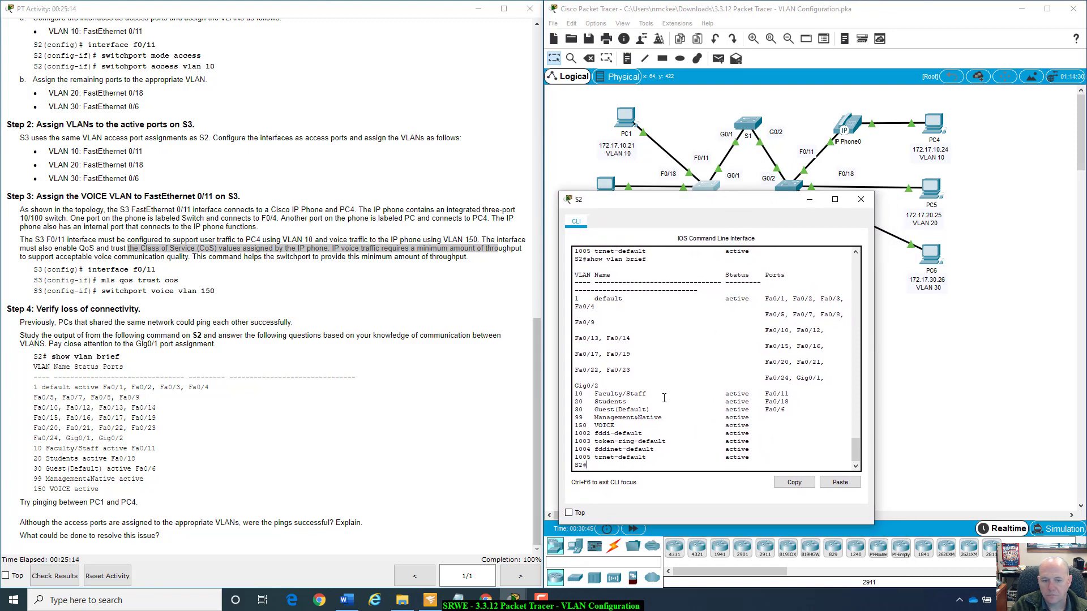
type("ping")
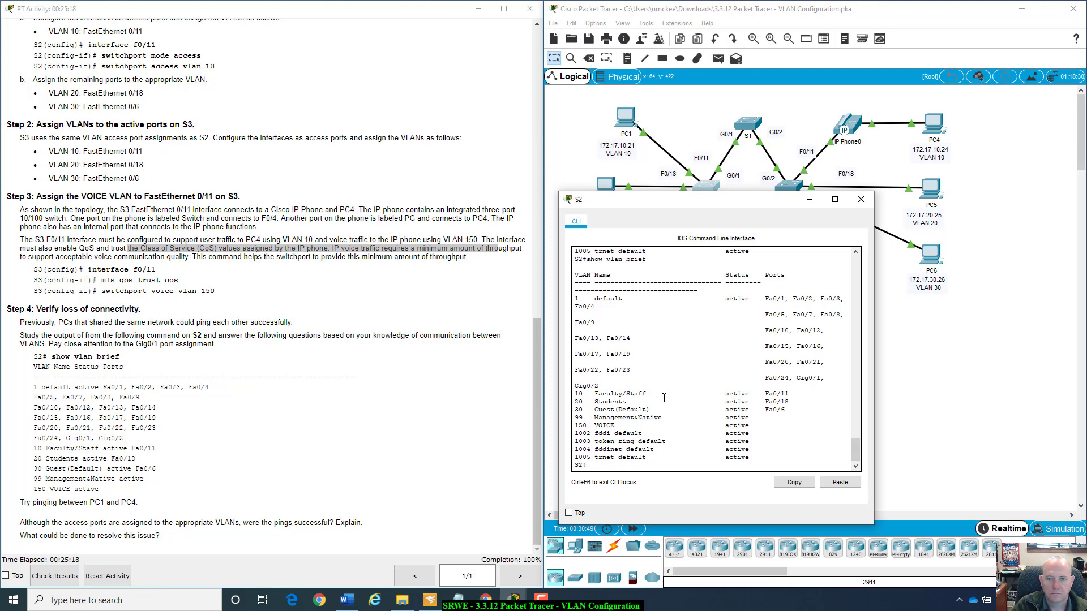
left_click(858, 204)
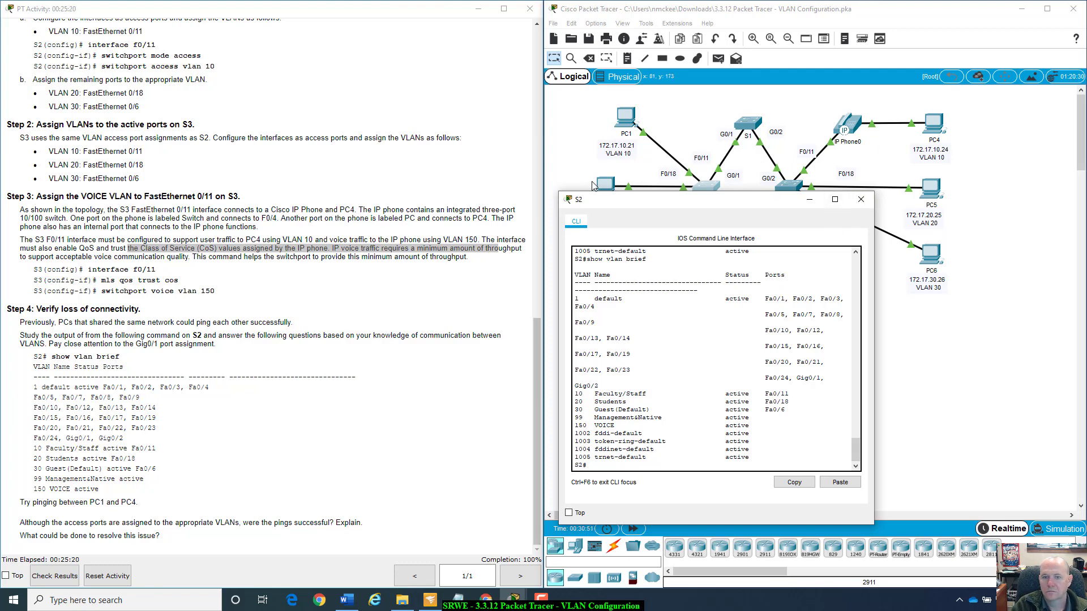
Ping PC4 at 172.17.10.24 from PC1's Command Prompt.
left_click(627, 116)
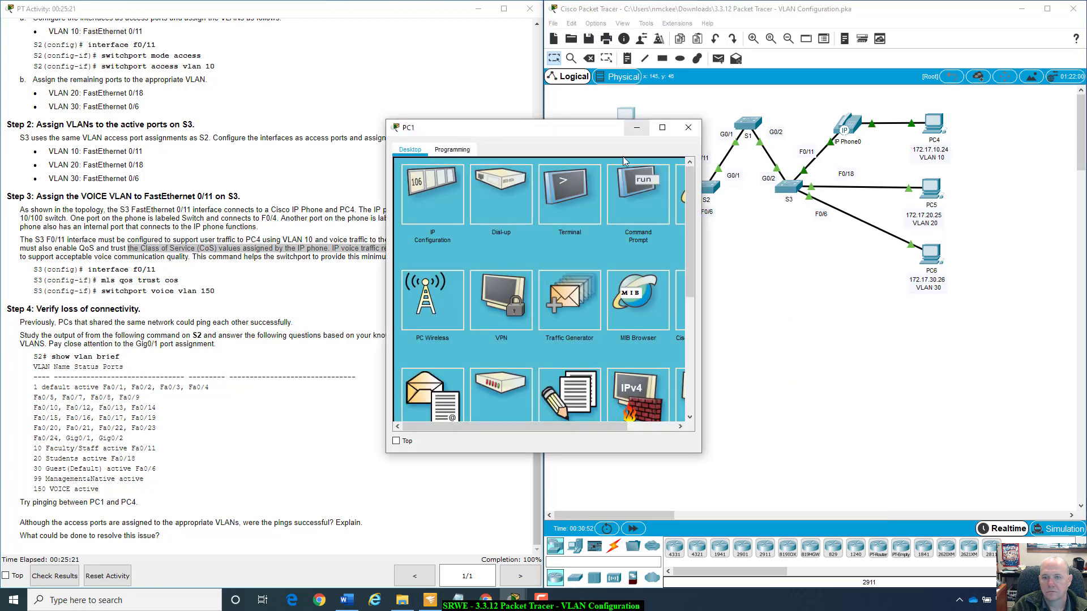
left_click(639, 187)
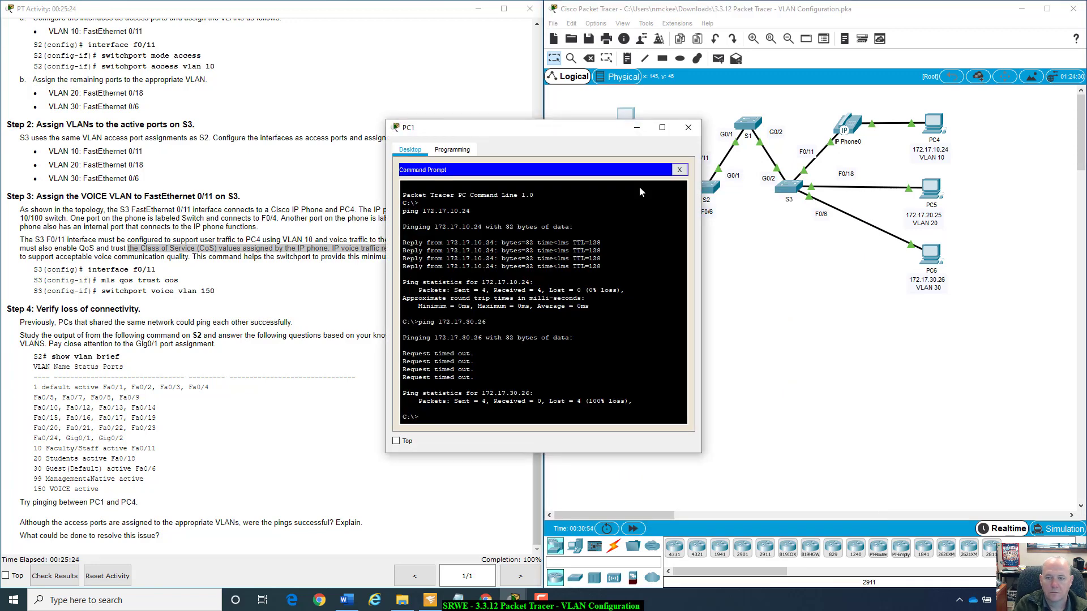
type("ping 172.17.30.26")
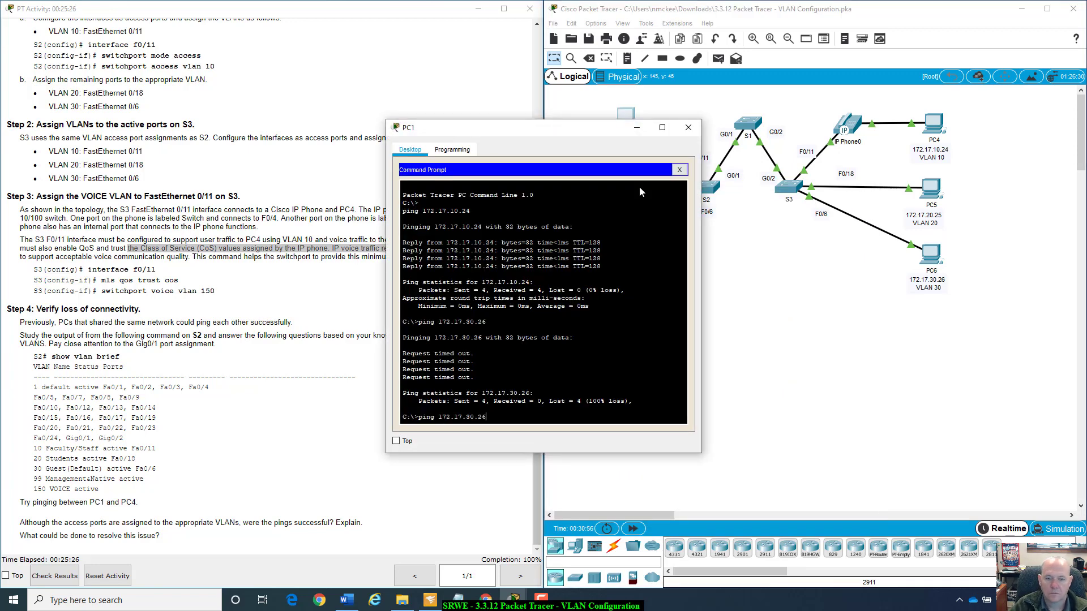
key("BackSpace")
key("BackSpace")
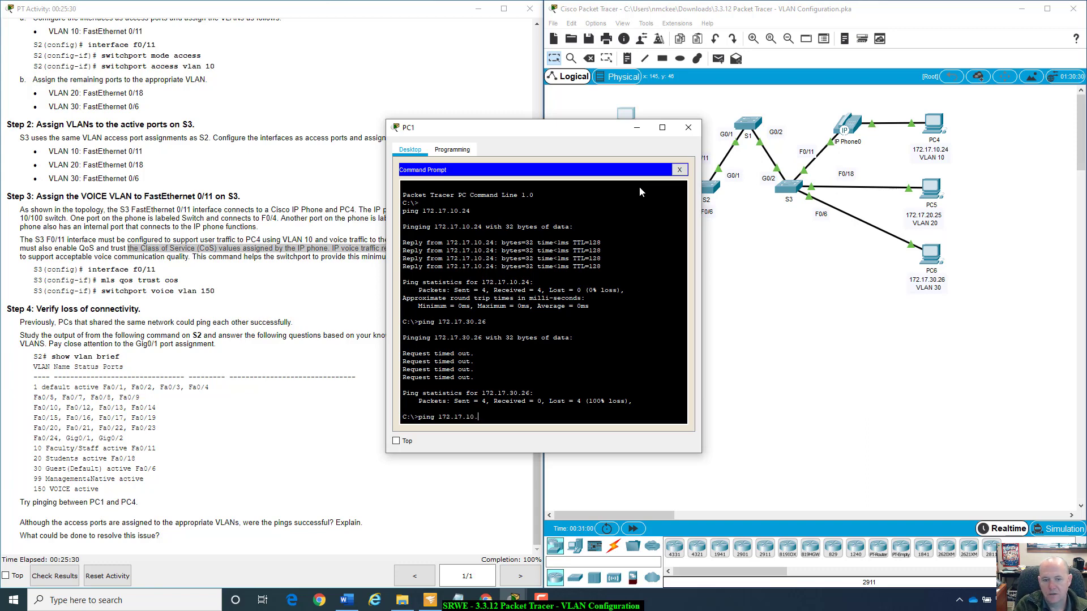
type("10.24")
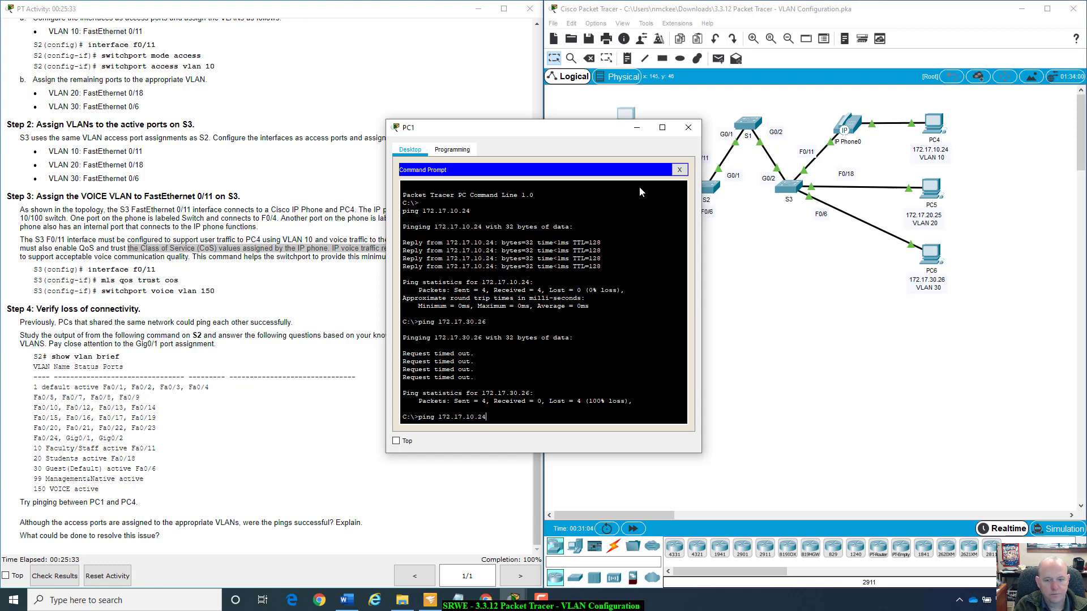
key("Return")
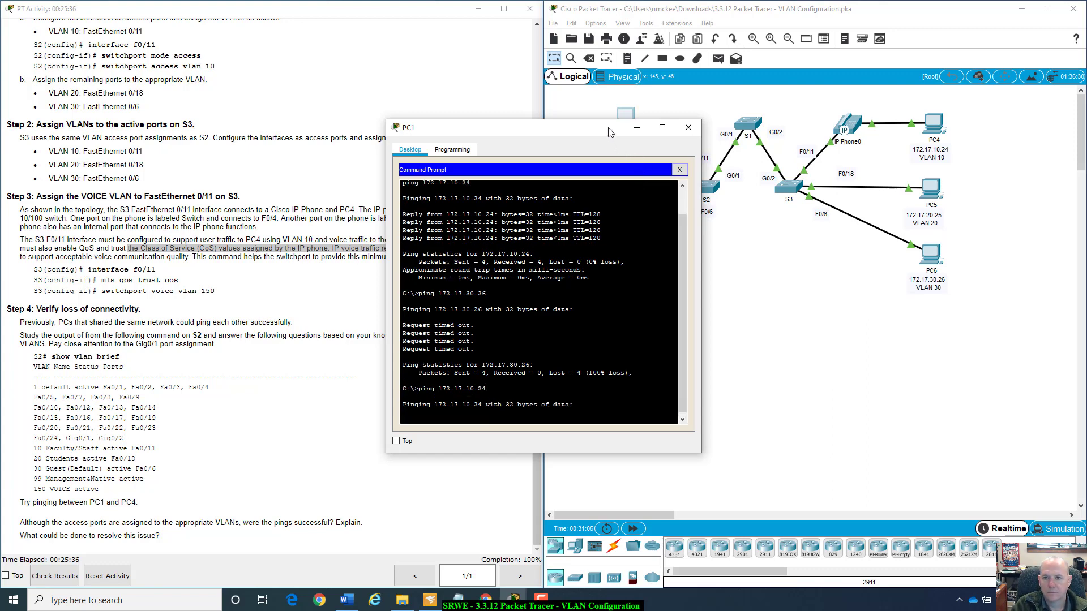
Highlight the Step 4 questions about ping success and resolving the issue, and move PC1's window aside to examine the topology.
left_click_drag(610, 132, 833, 198)
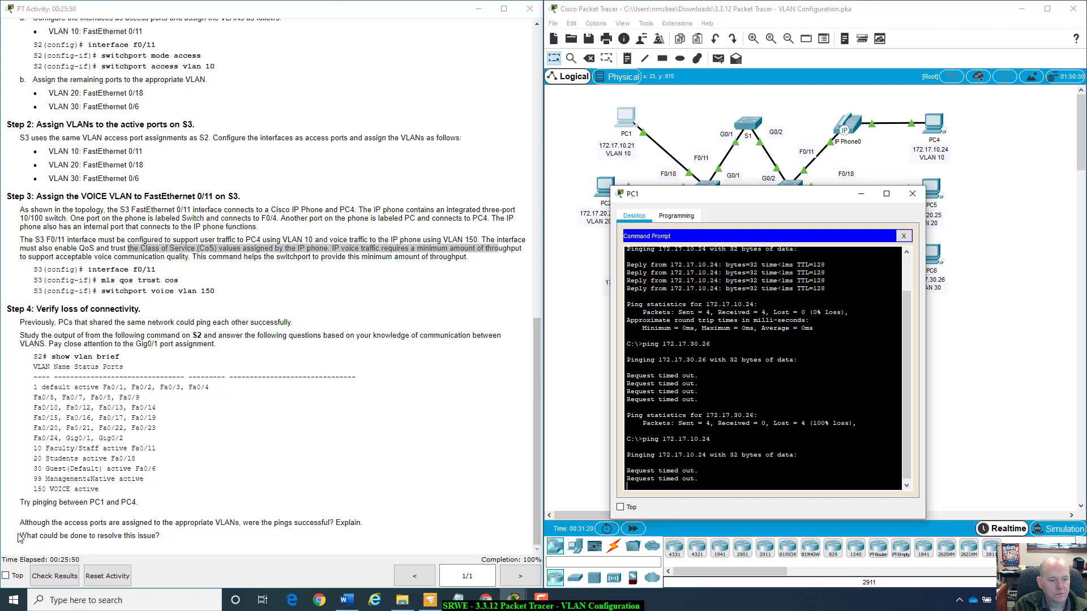
left_click_drag(18, 538, 193, 538)
left_click(194, 538)
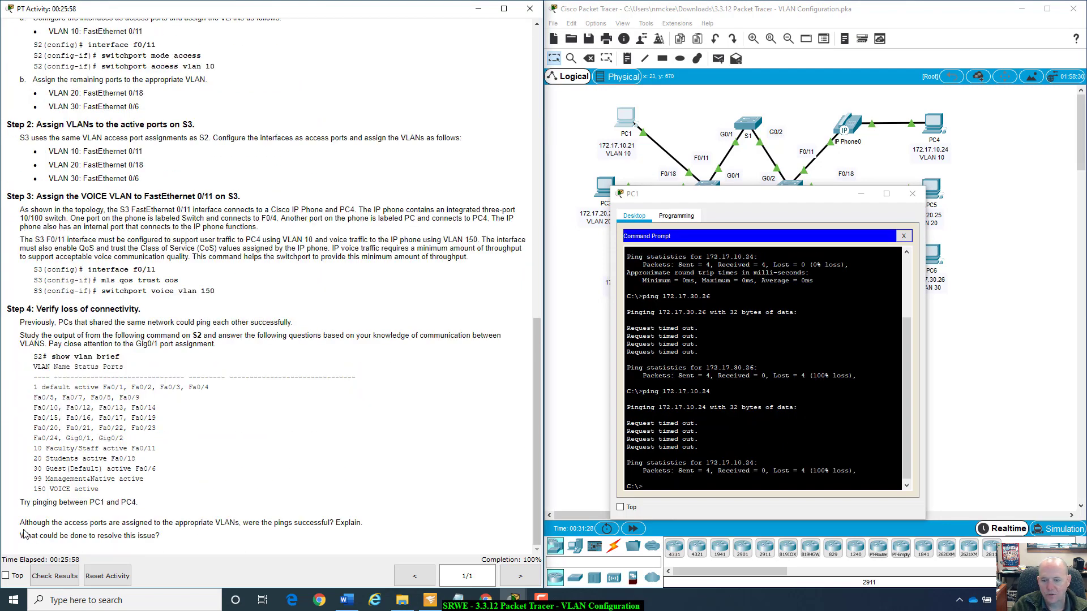
left_click_drag(22, 523, 114, 538)
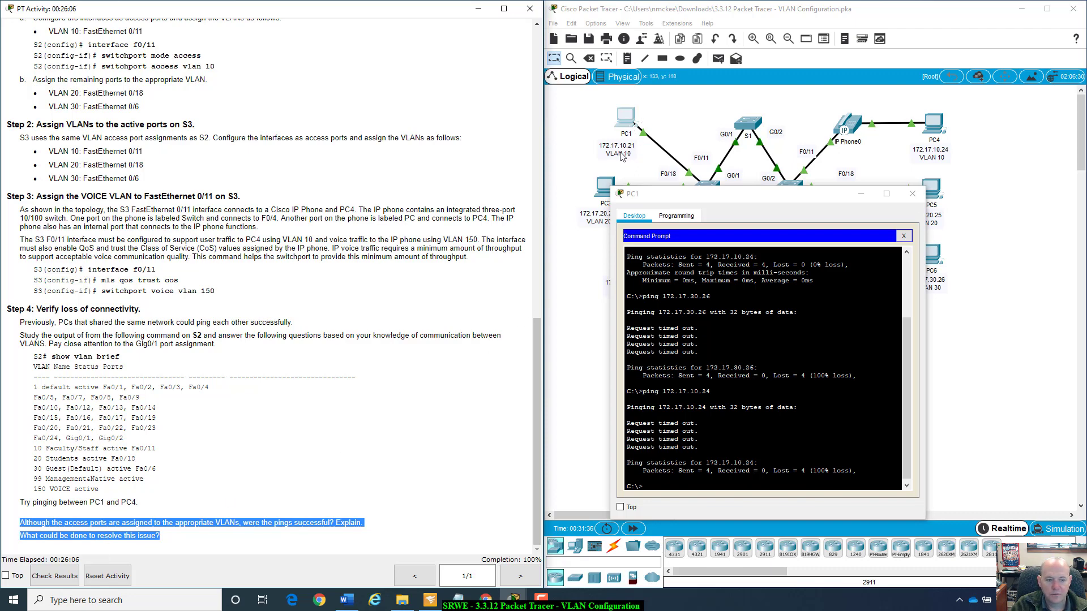
left_click_drag(708, 194, 700, 278)
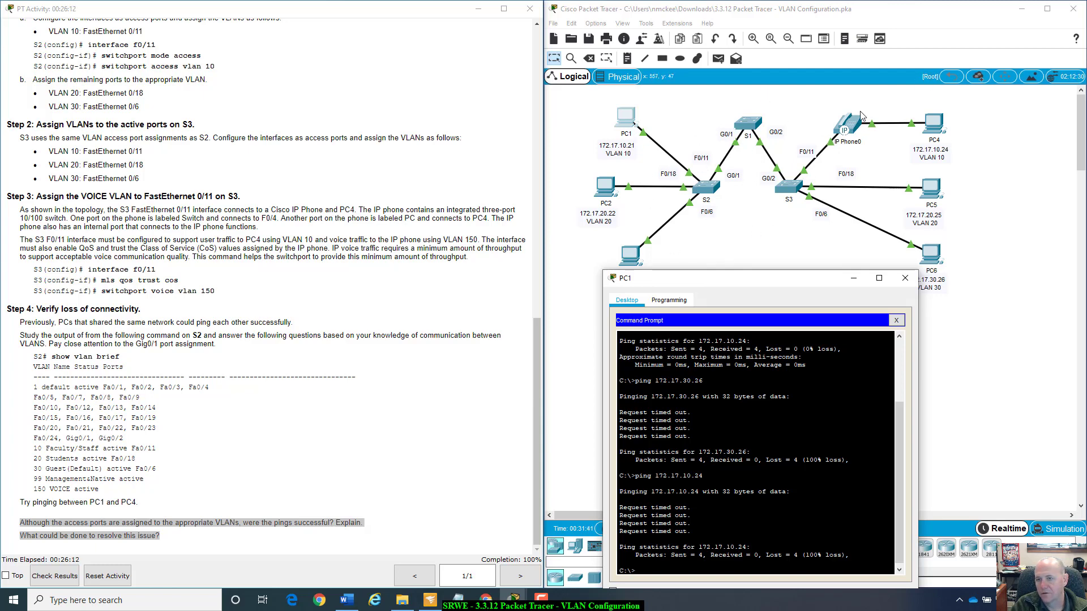
Deselect the Step 4 questions and rearrange PC1's window and the main topology window to bring the whole network into view.
left_click(265, 536)
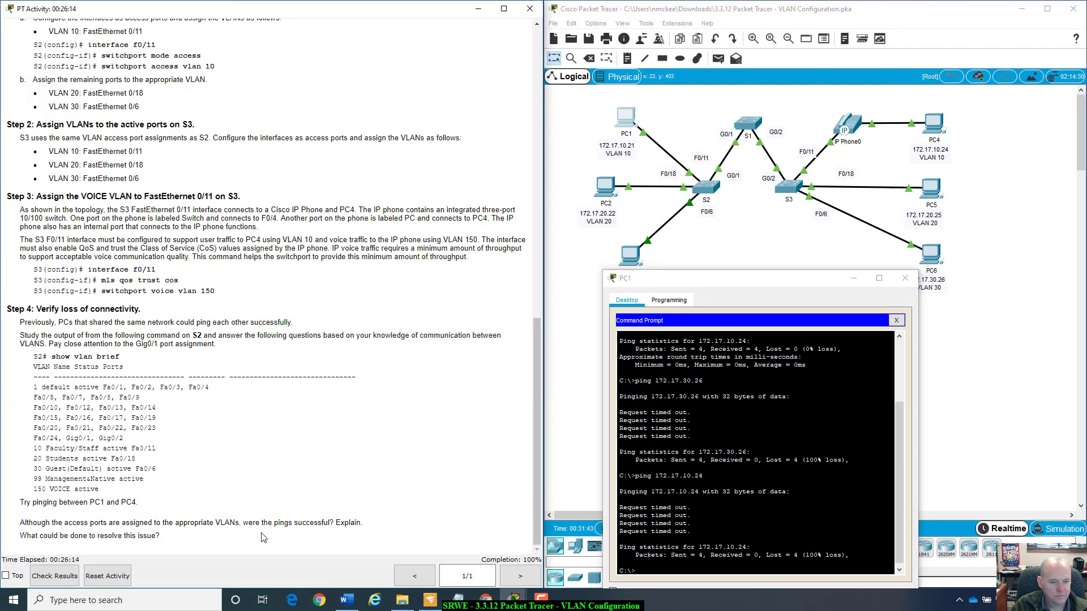
scroll(263, 537, "up", 1)
scroll(263, 538, "down", 1)
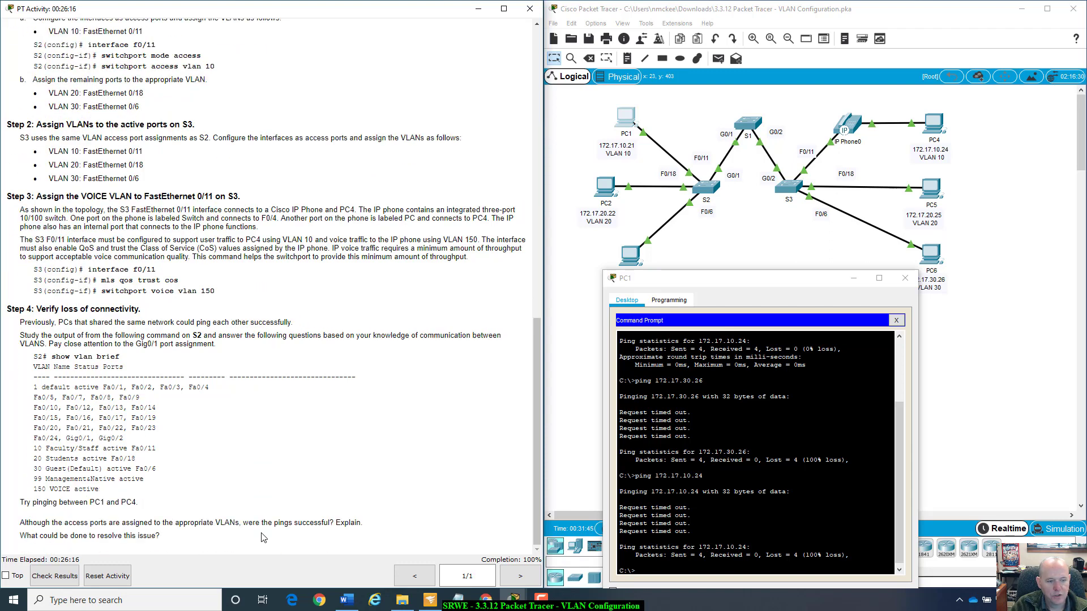
left_click_drag(728, 278, 770, 196)
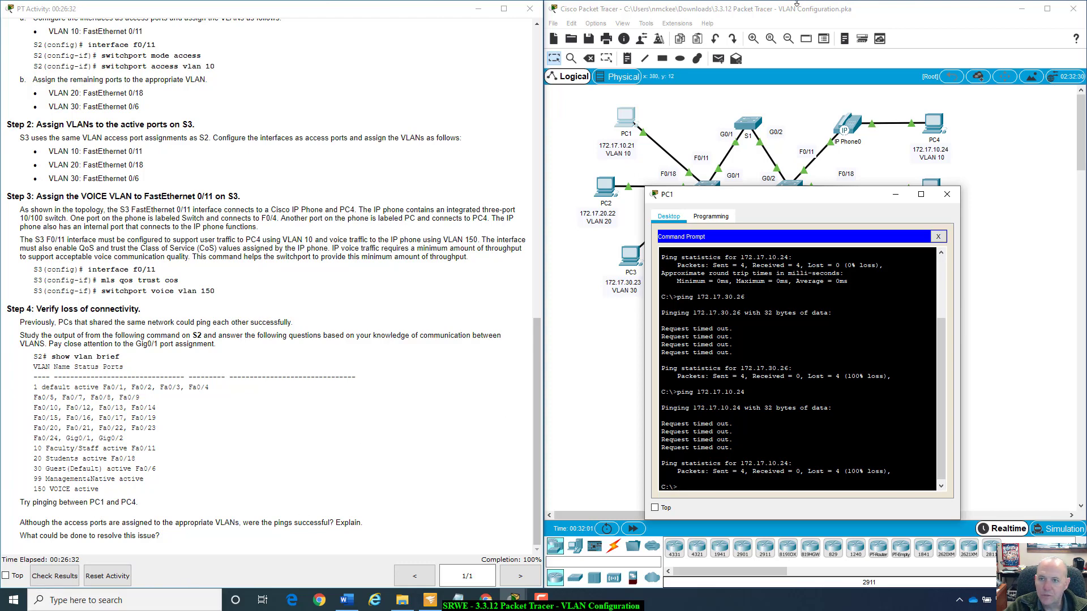
left_click_drag(822, 16, 871, 33)
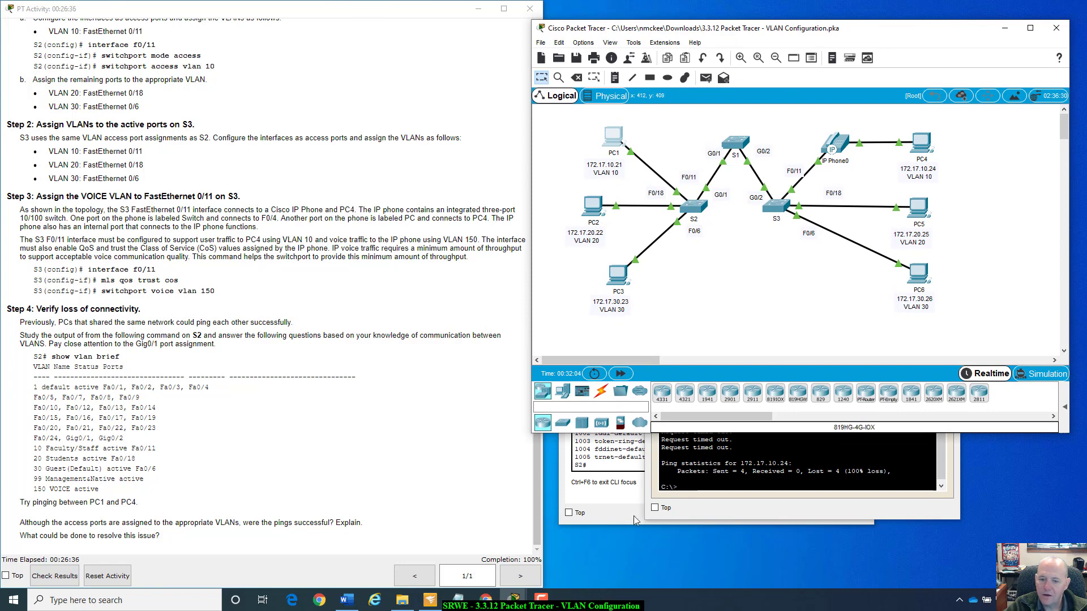
Check the activity results and review the assessment items for S1, S2 and S3, moving the results window toward the screen's centre.
left_click(398, 436)
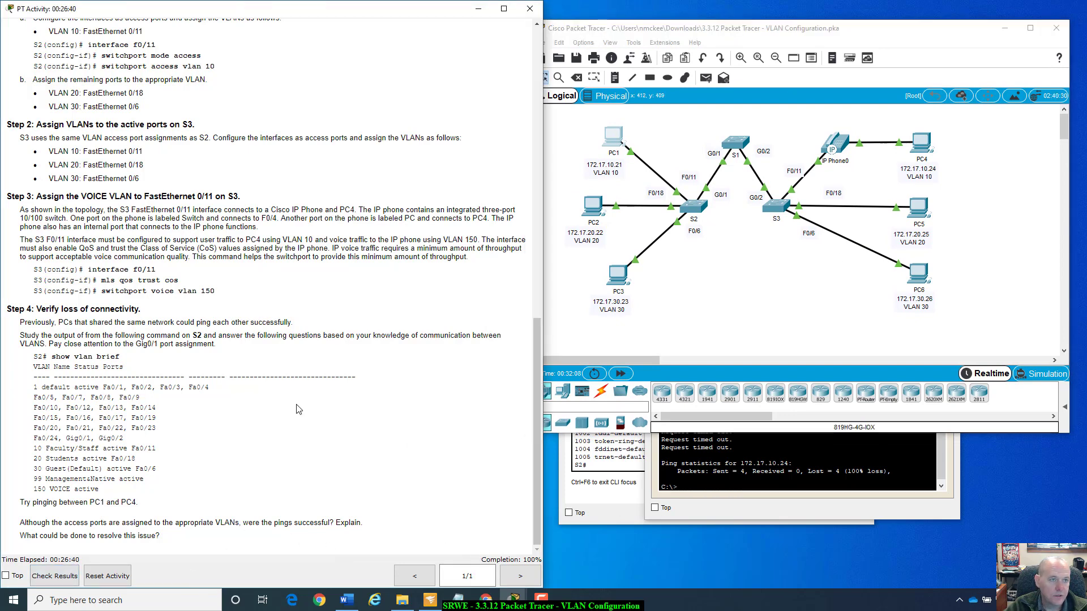
left_click(50, 578)
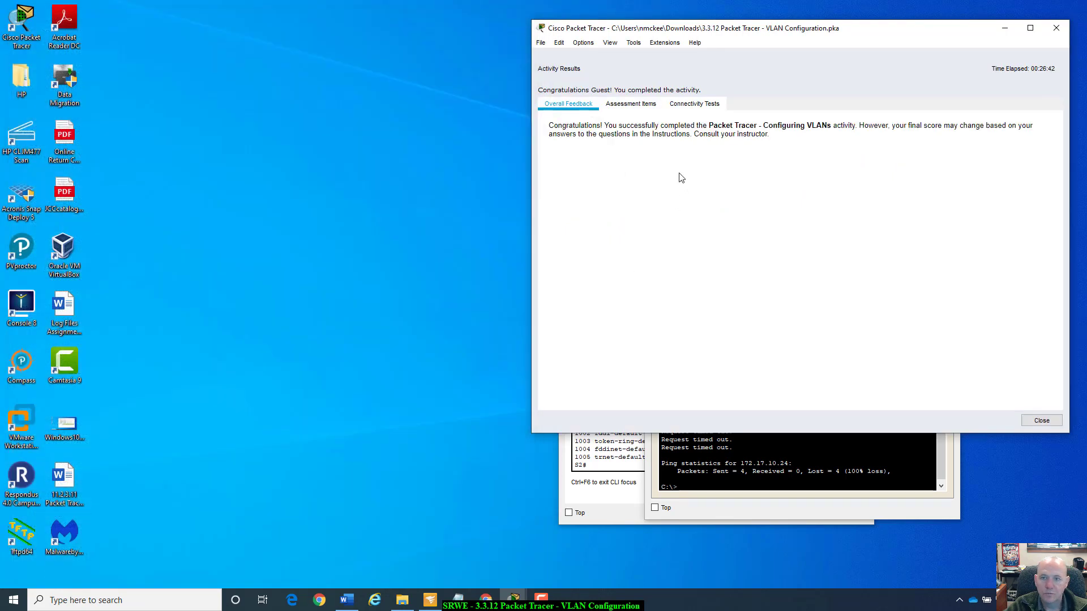
left_click(631, 105)
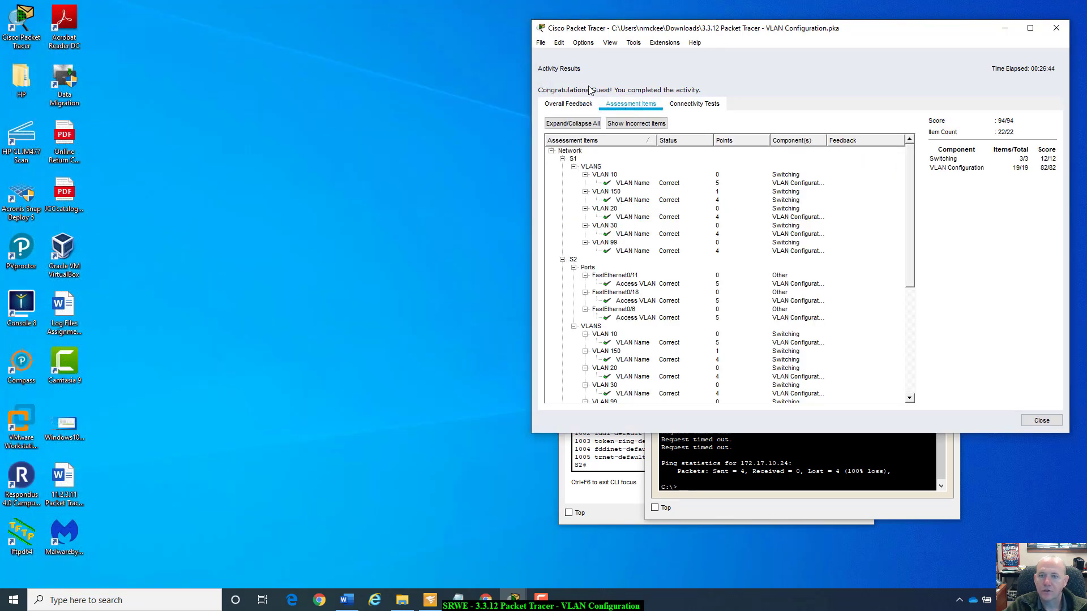
scroll(706, 265, "down", 5)
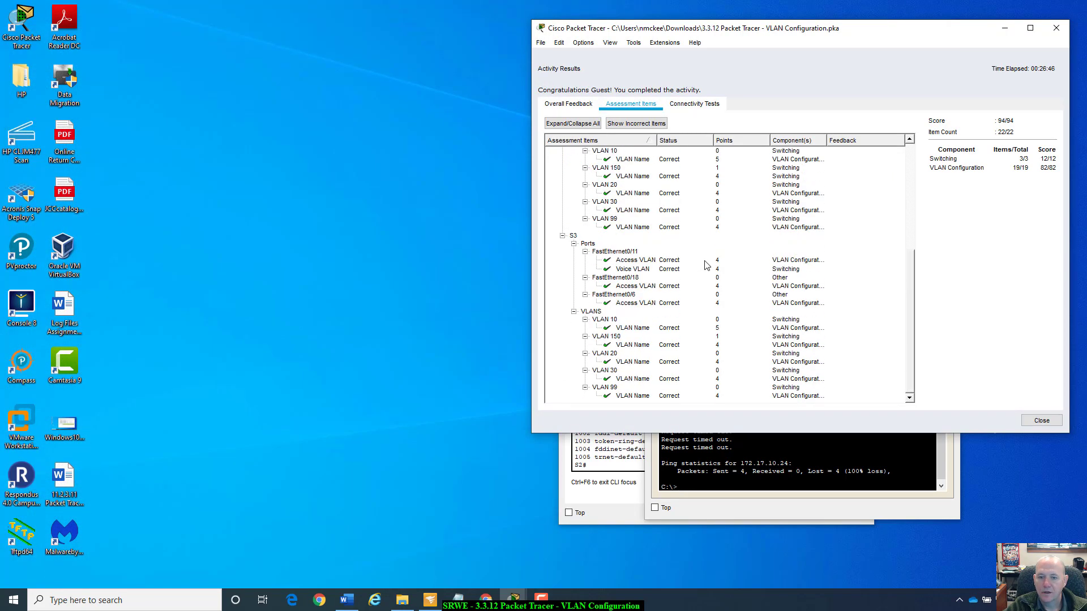
scroll(706, 264, "up", 5)
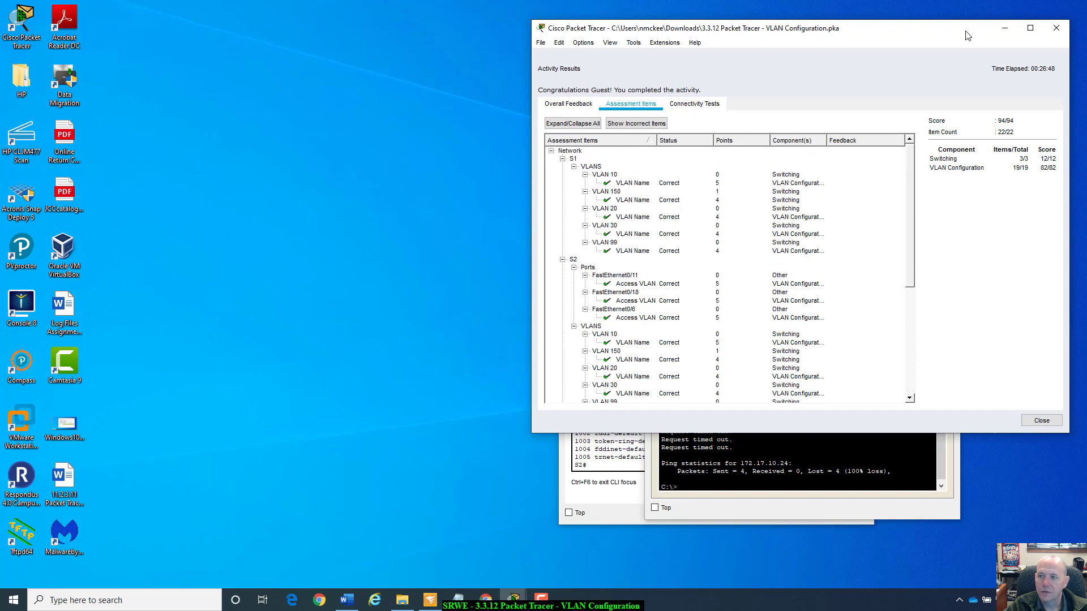
left_click_drag(966, 35, 650, 54)
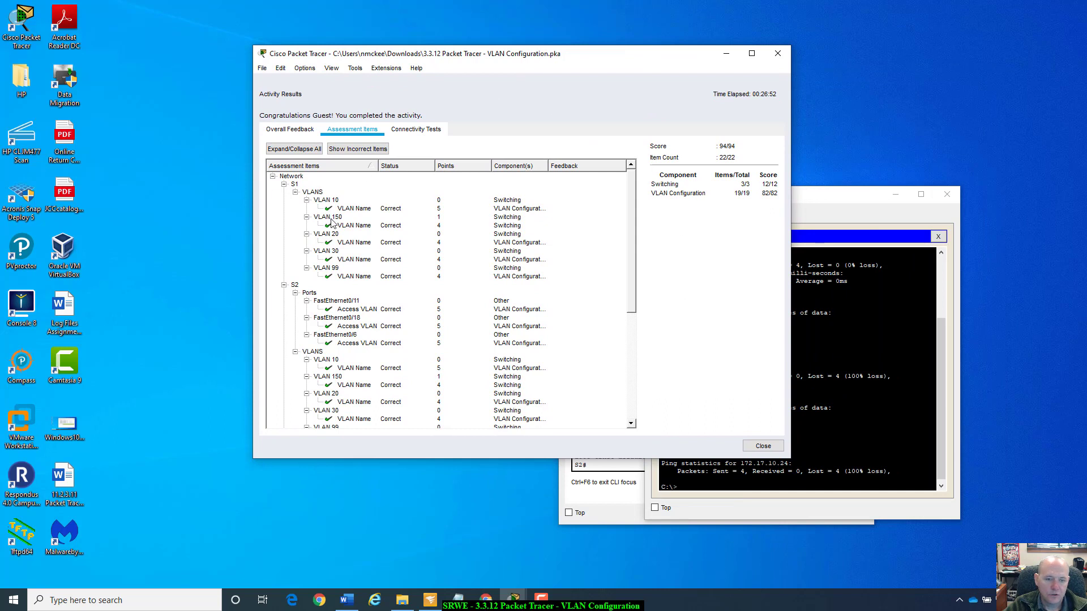